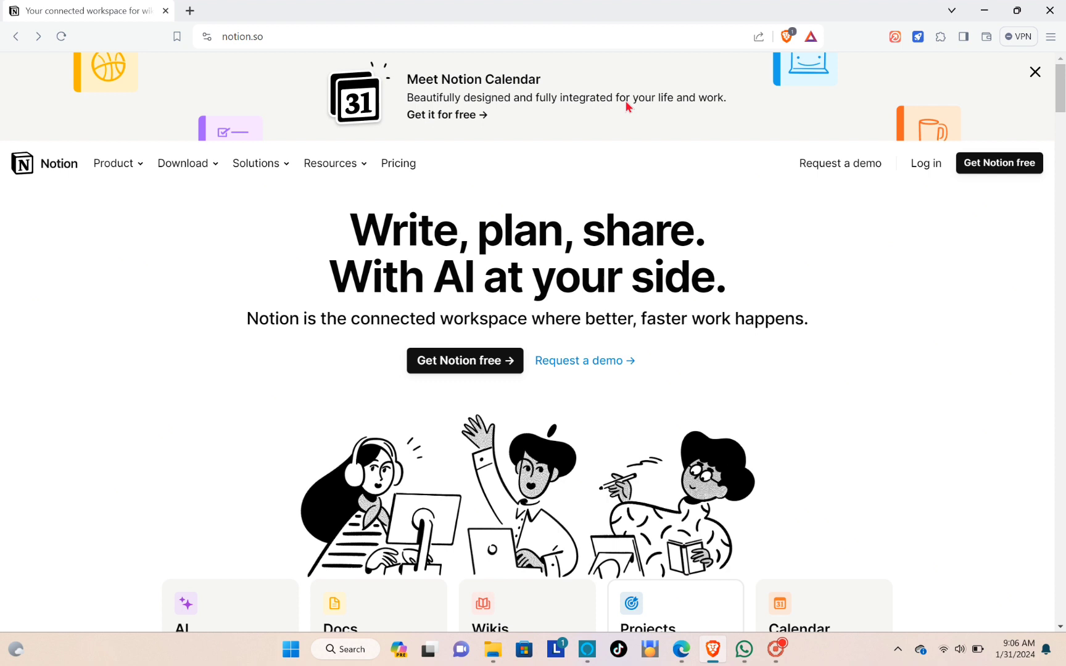
pyautogui.click(277, 43)
pyautogui.click(297, 41)
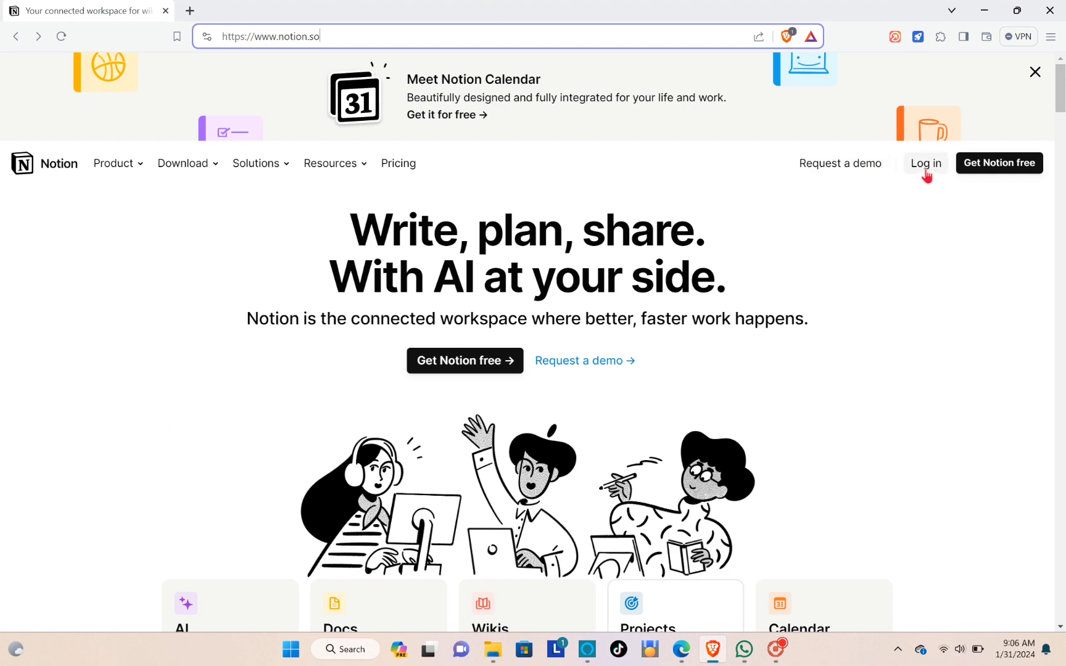
pyautogui.scroll(-3, 485, 344)
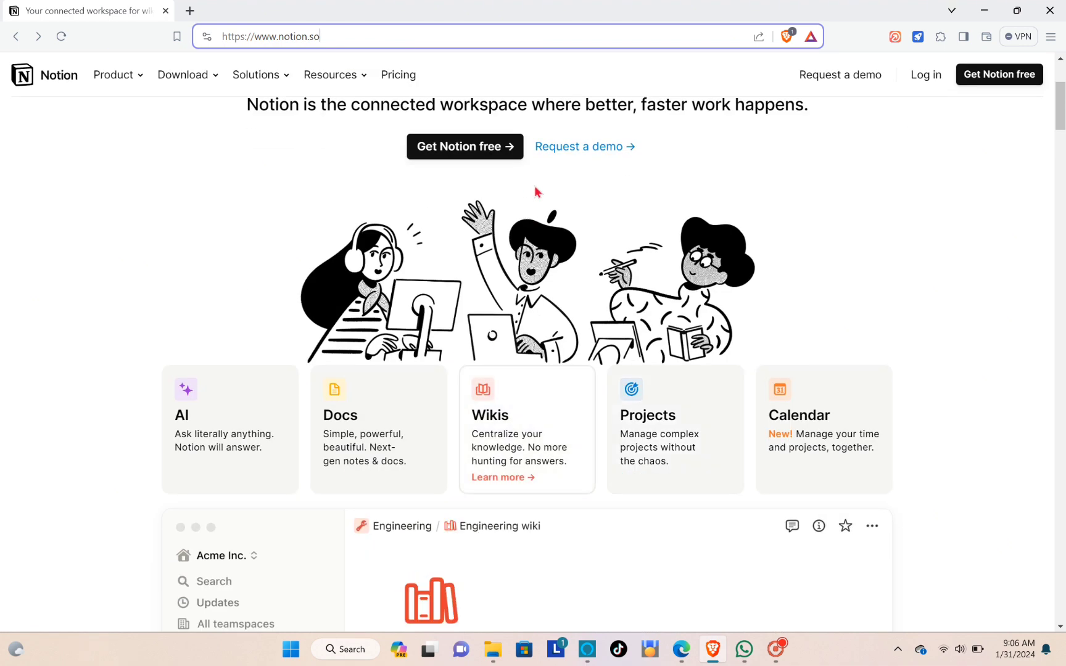
pyautogui.scroll(-6, 552, 202)
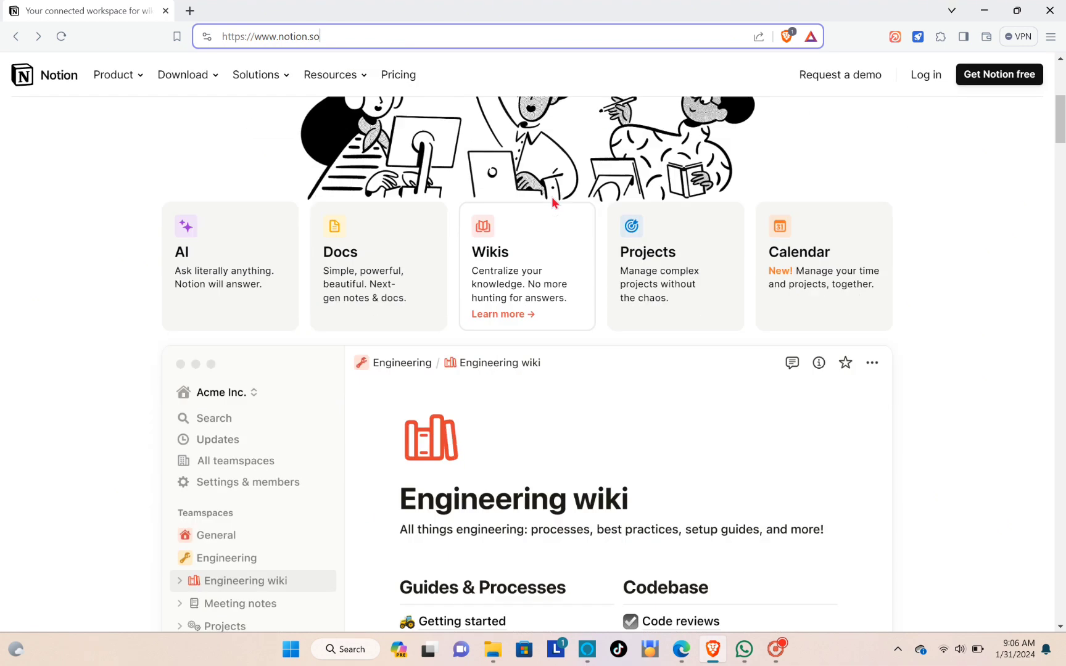
pyautogui.scroll(10, 466, 295)
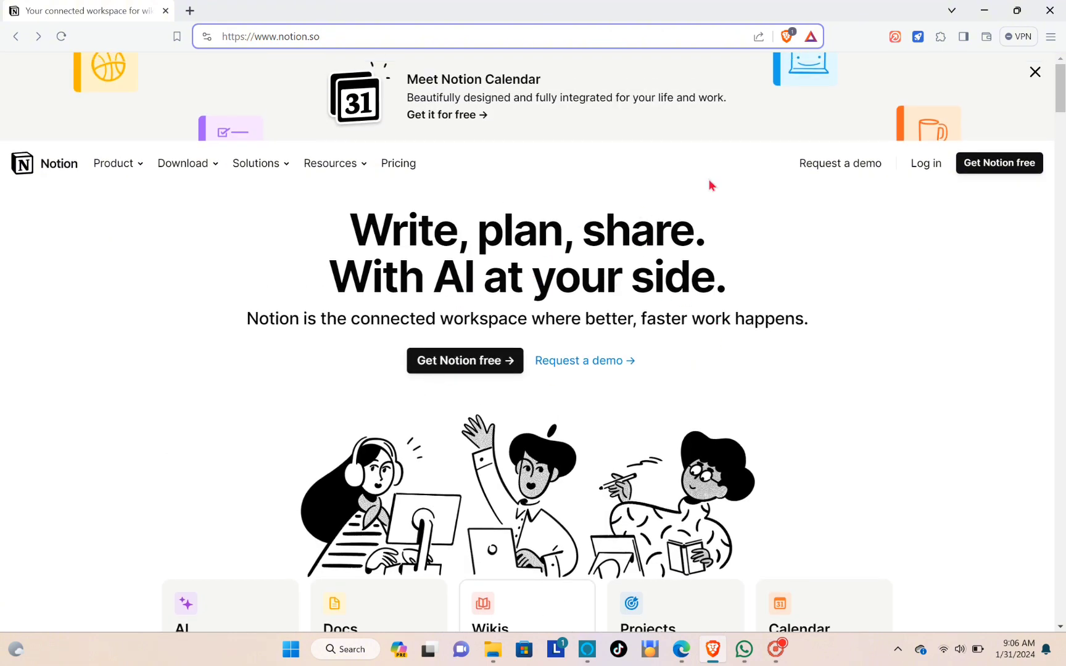
# Log in to Notion by continuing with the Google account.
pyautogui.click(921, 165)
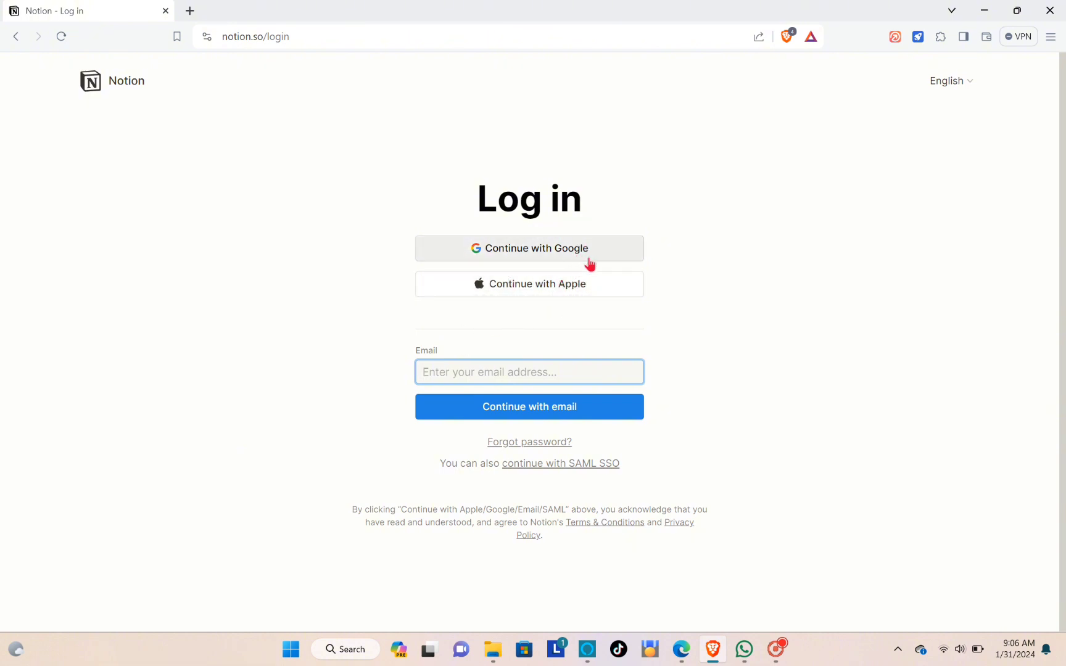
pyautogui.click(531, 253)
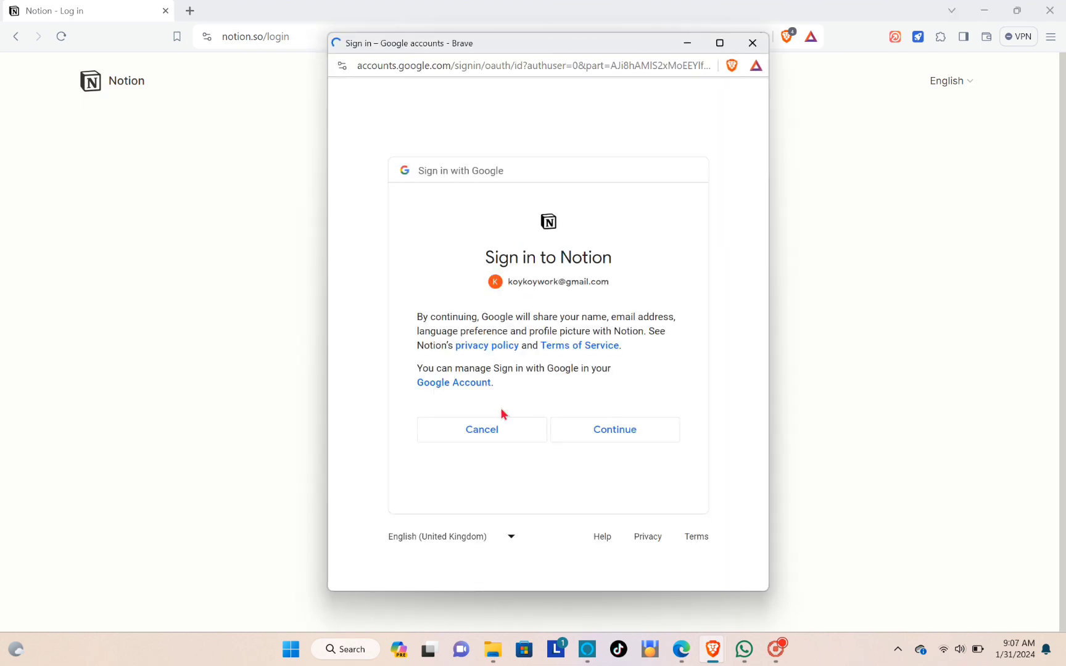
pyautogui.click(587, 438)
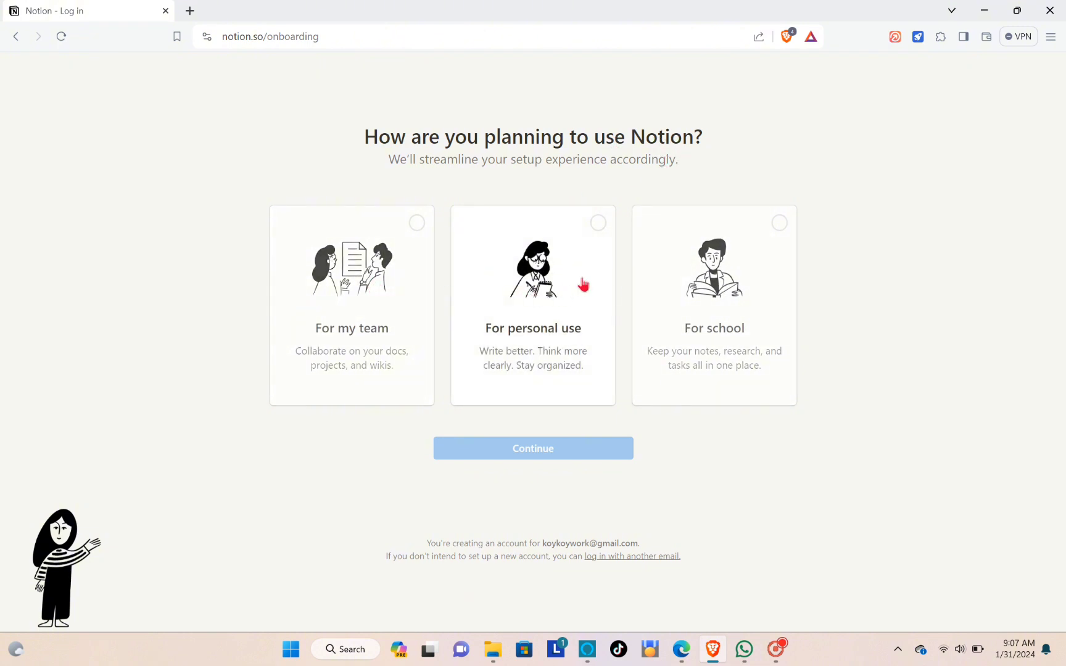
# Set up the workspace for personal use and accept the starter templates.
pyautogui.click(596, 225)
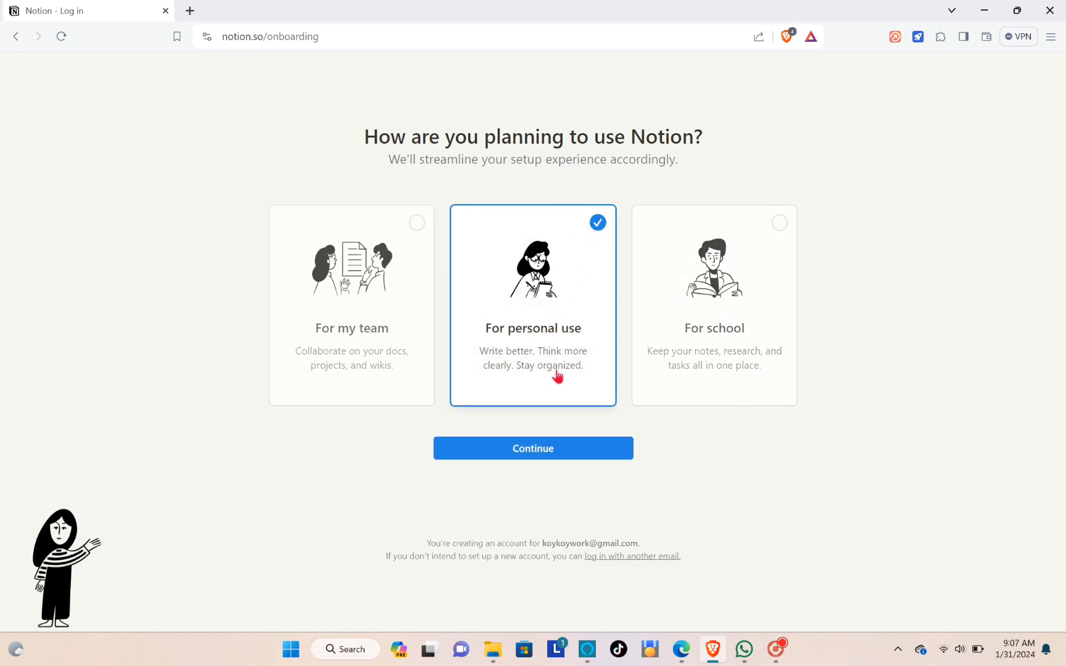
pyautogui.click(542, 452)
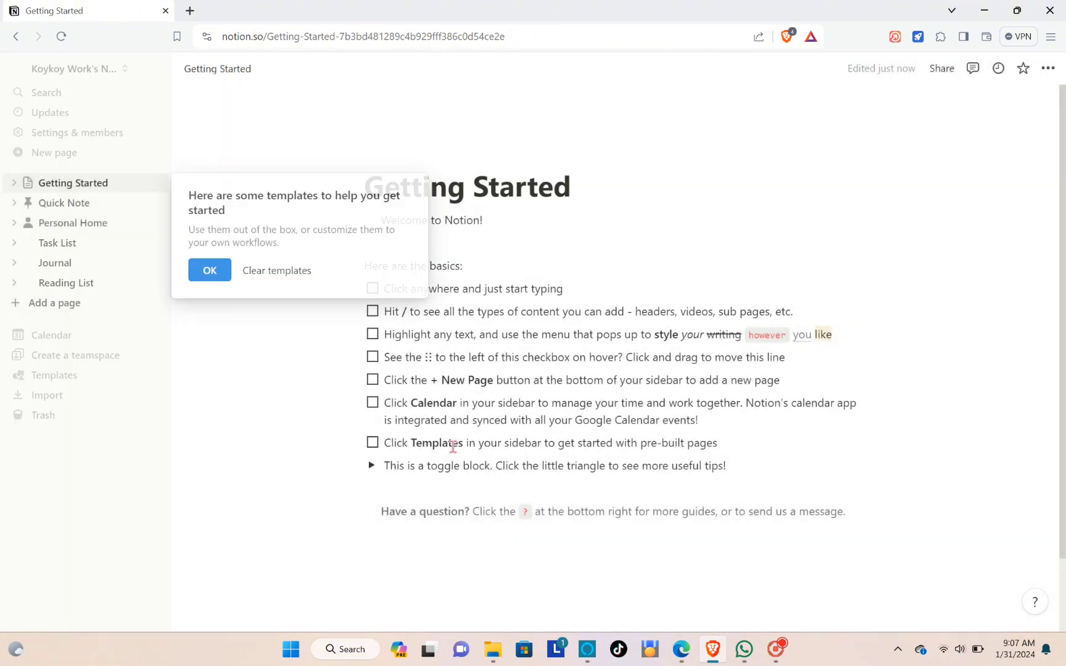
pyautogui.click(209, 269)
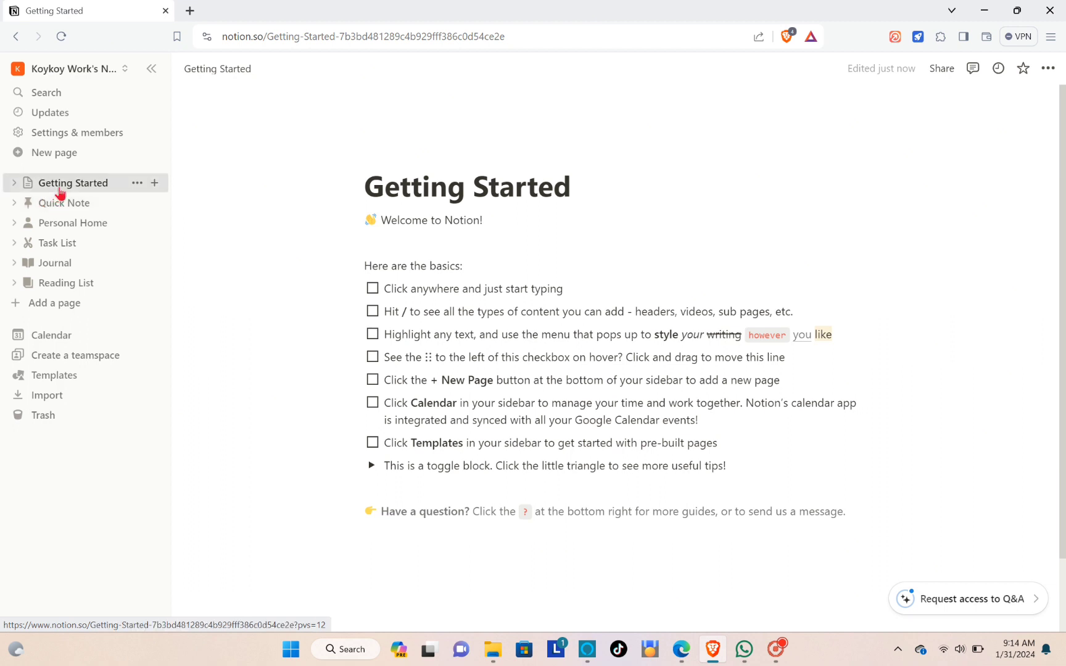
# Add a new page inside the Getting Started page.
pyautogui.click(60, 189)
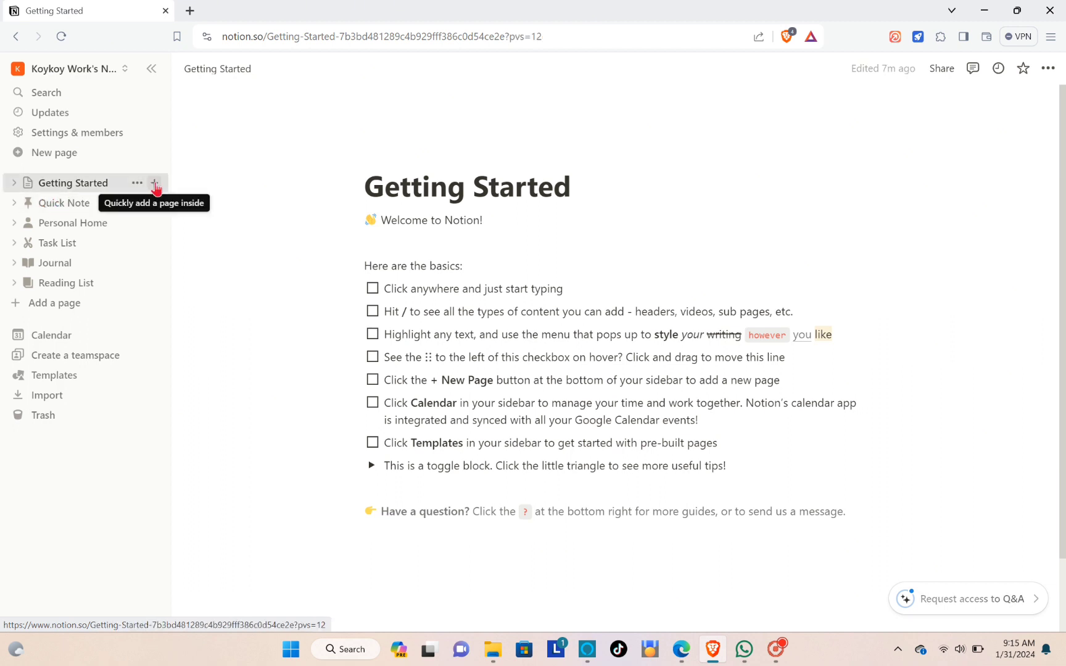
pyautogui.click(154, 183)
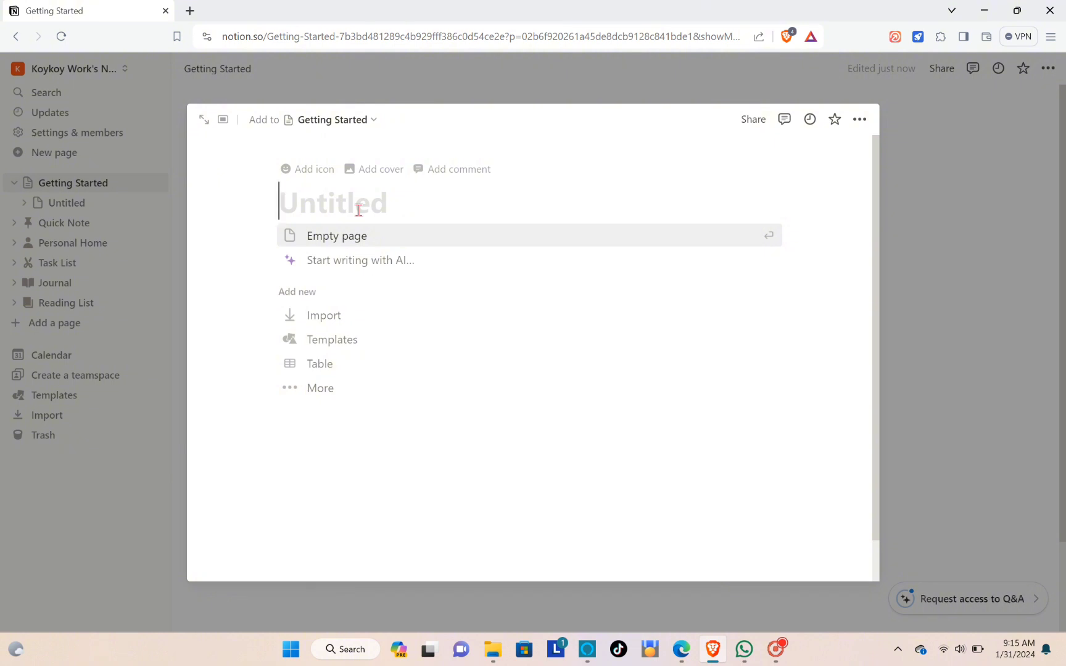
pyautogui.press('capslock')
pyautogui.write('DTAA')
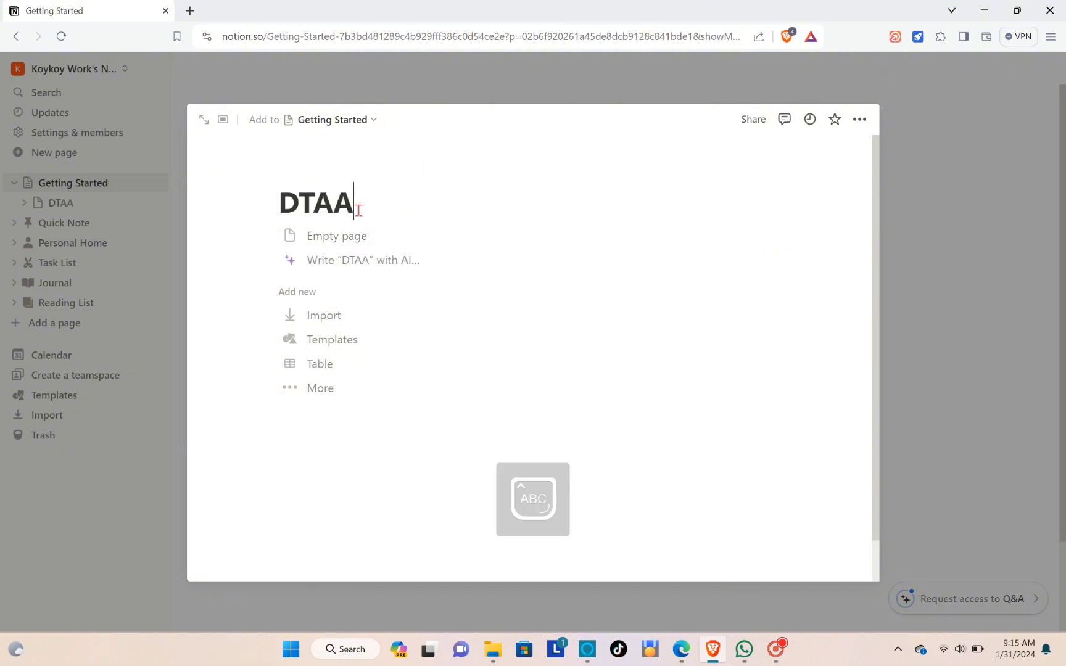
pyautogui.press('BackSpace')
pyautogui.press('BackSpace')
pyautogui.press('BackSpace')
pyautogui.press('BackSpace')
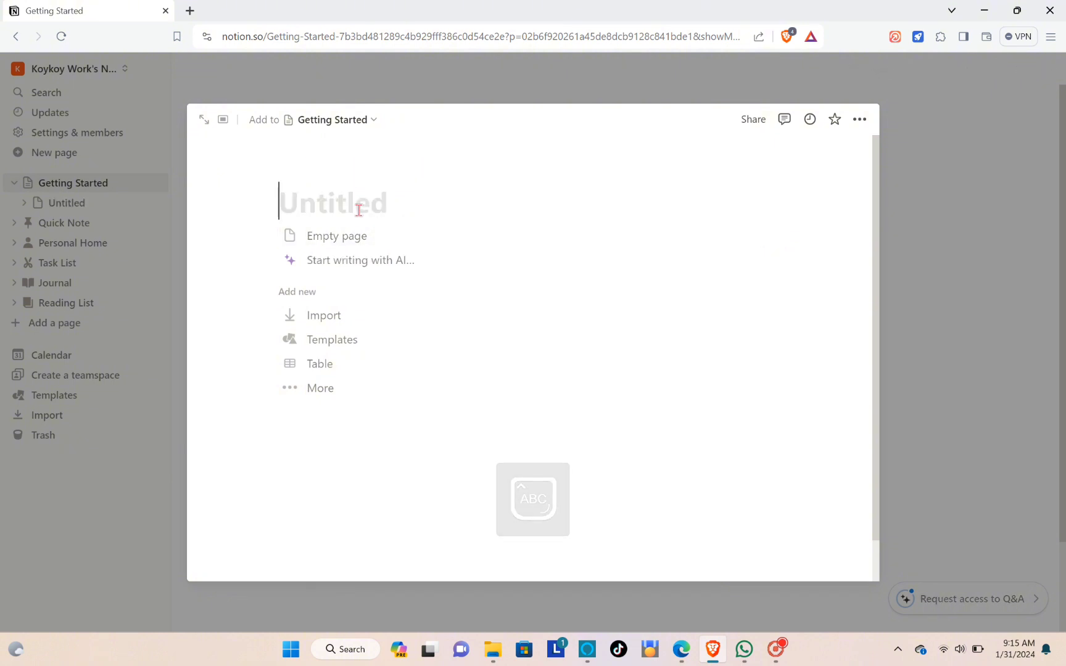
# Title the new page "REPORT FOR THIS WEEK".
pyautogui.write('REORT')
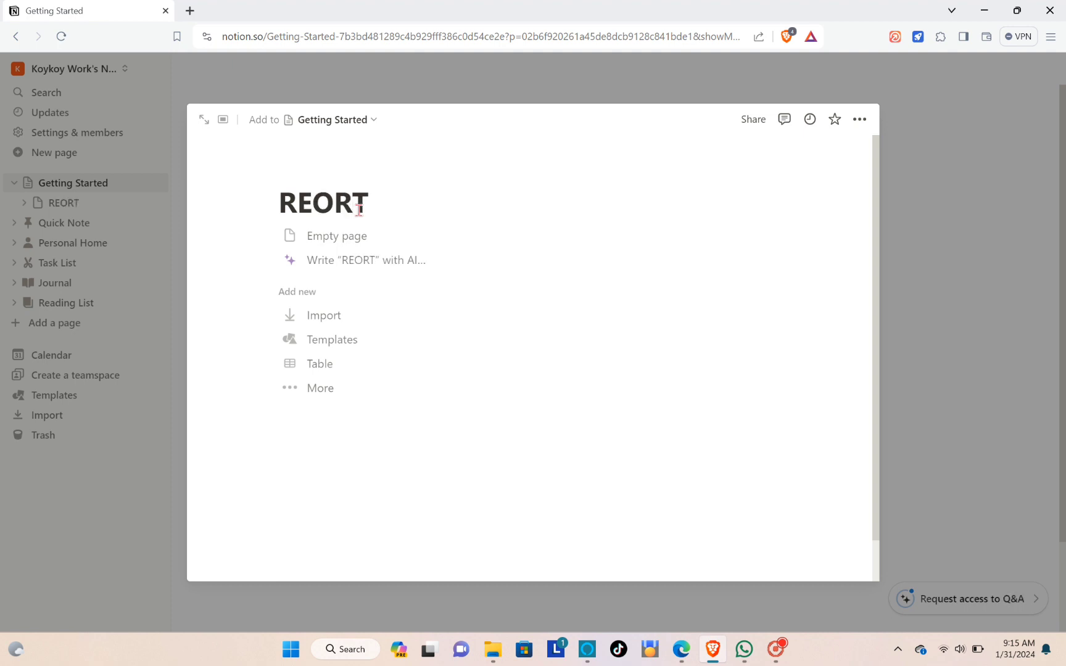
pyautogui.press('BackSpace')
pyautogui.press('BackSpace')
pyautogui.press('BackSpace')
pyautogui.write('PORT ')
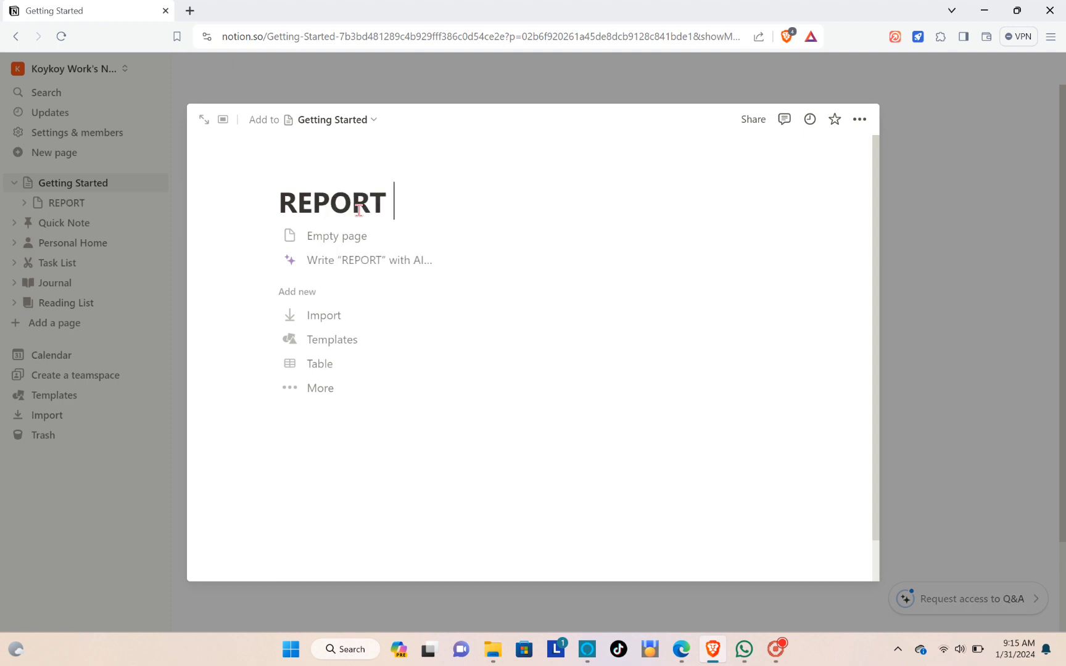
pyautogui.write('FOR THID')
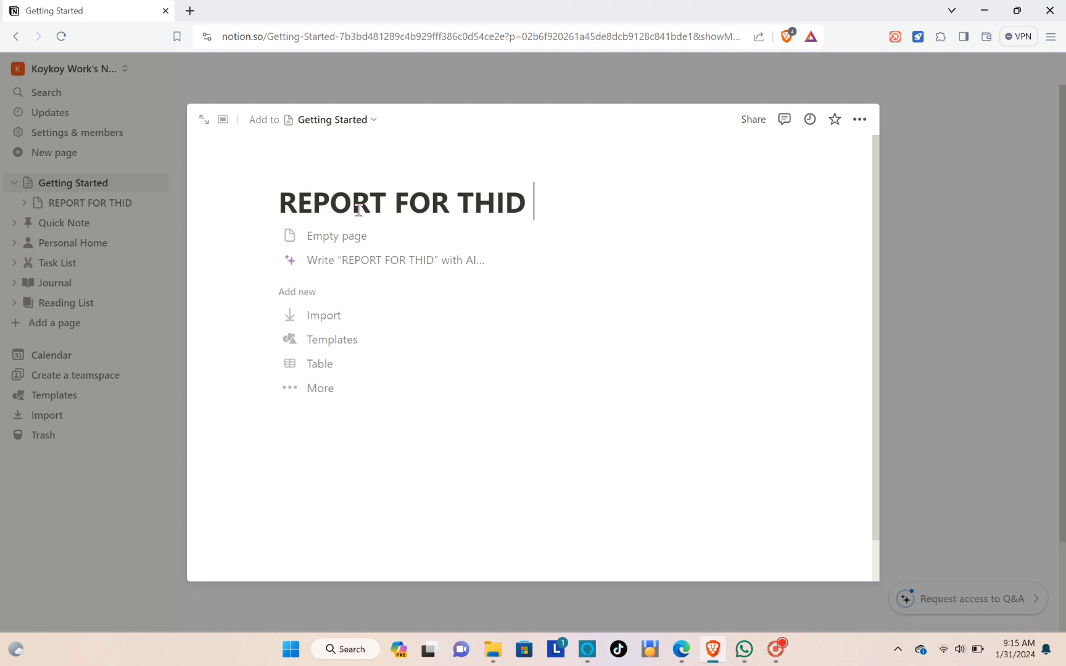
pyautogui.press('BackSpace')
pyautogui.press('BackSpace')
pyautogui.write('S WEEK')
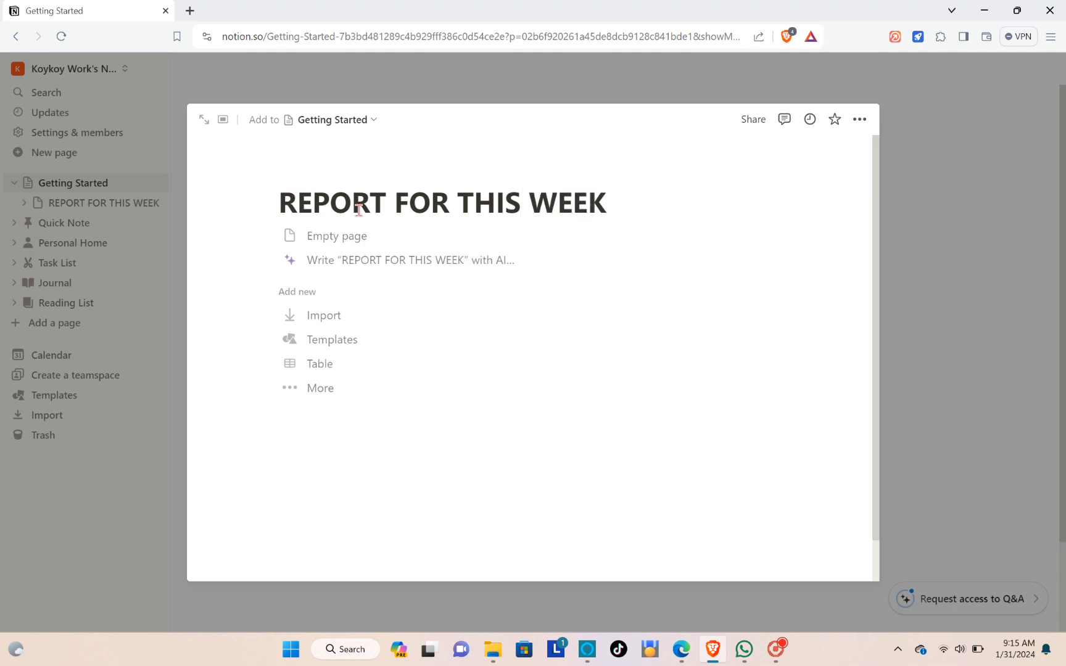
pyautogui.press('Return')
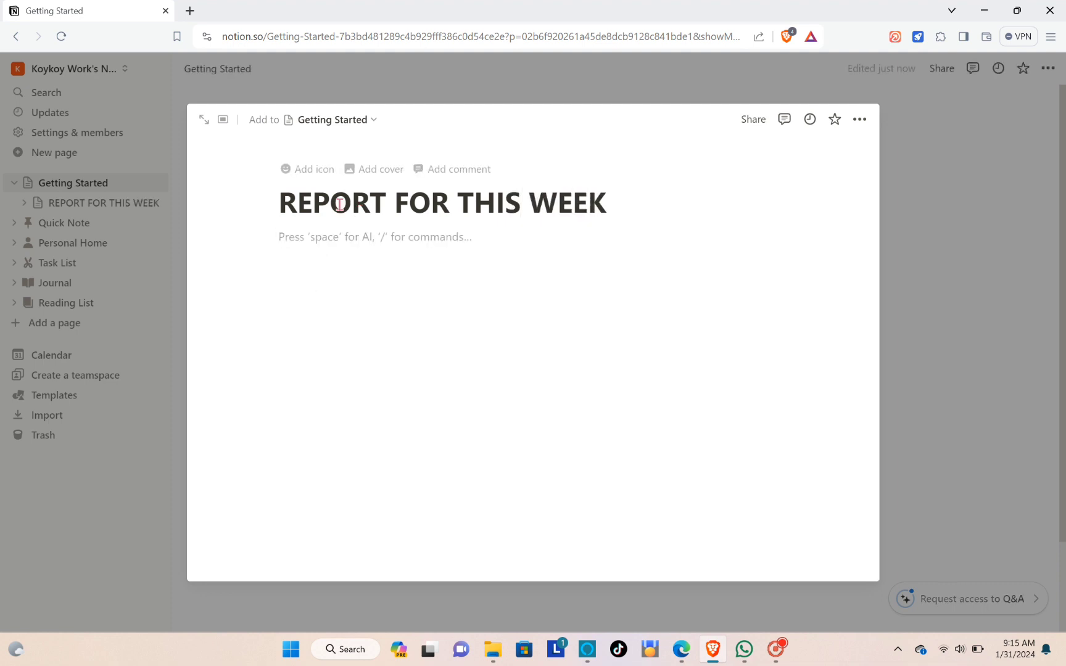
pyautogui.press('BackSpace')
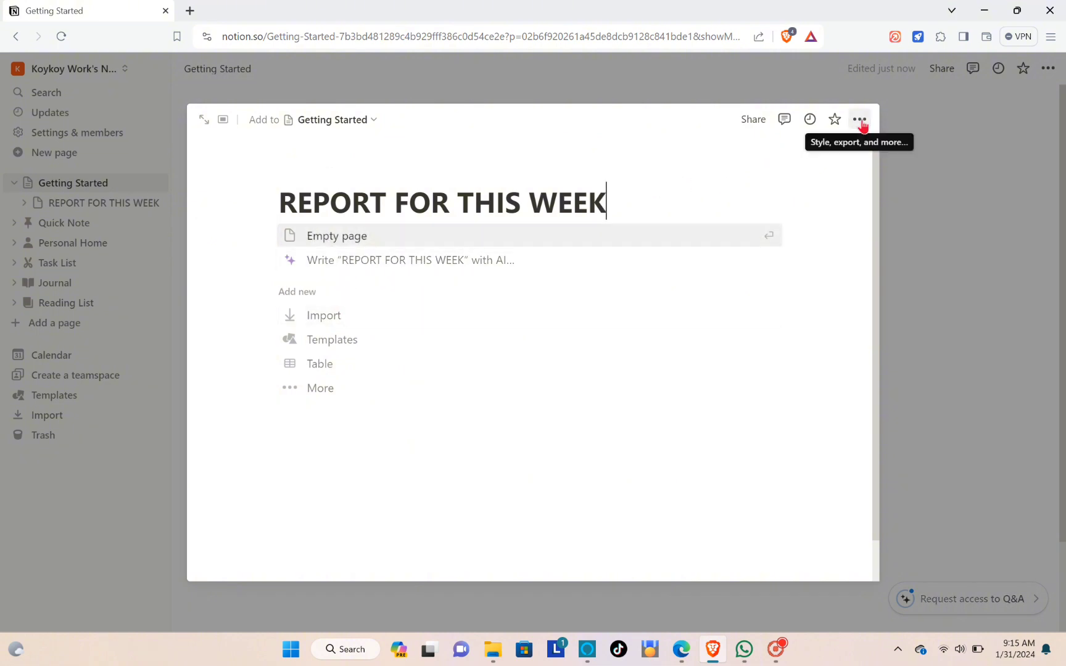
# Try the page's font styles, settle on Serif, and close the page preview.
pyautogui.click(860, 121)
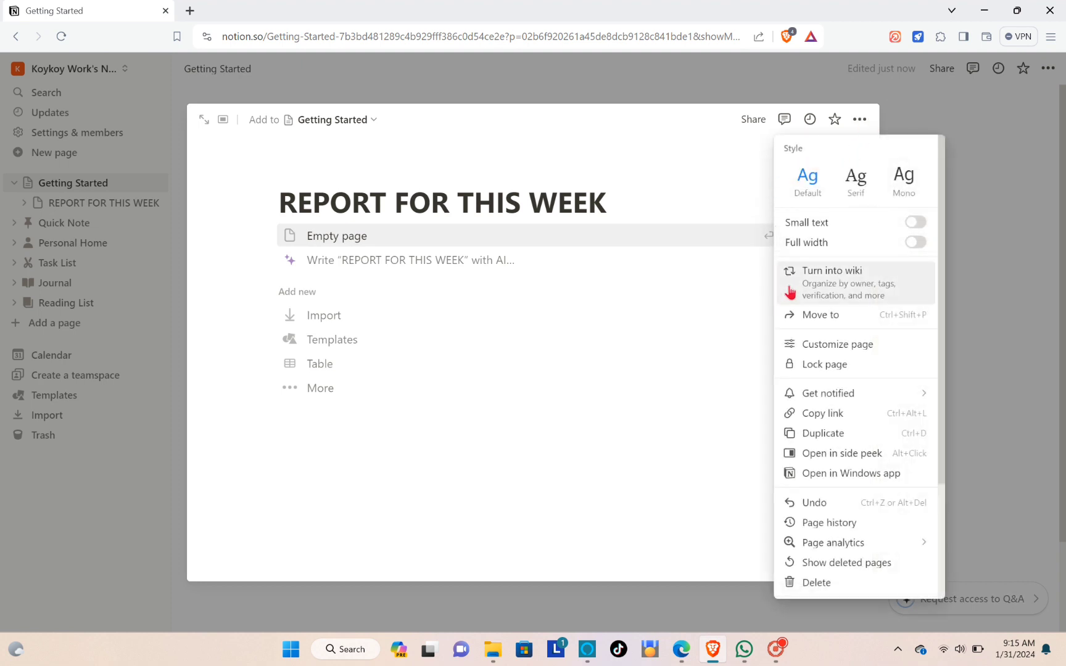
pyautogui.click(859, 180)
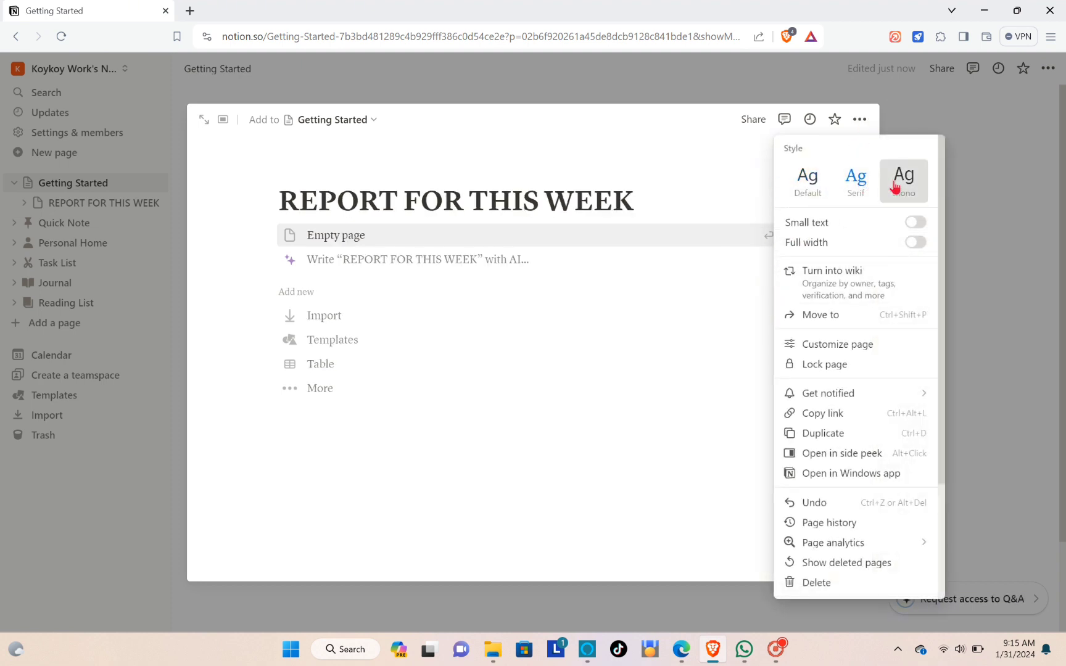
pyautogui.click(895, 185)
pyautogui.click(810, 182)
pyautogui.click(848, 180)
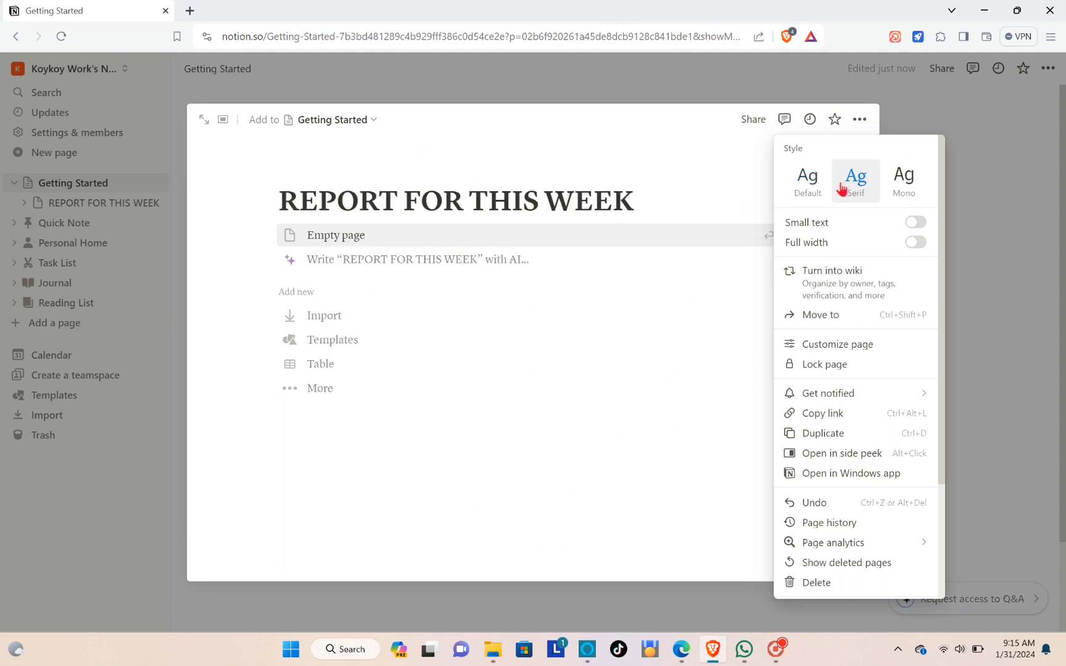
pyautogui.click(687, 93)
pyautogui.click(702, 90)
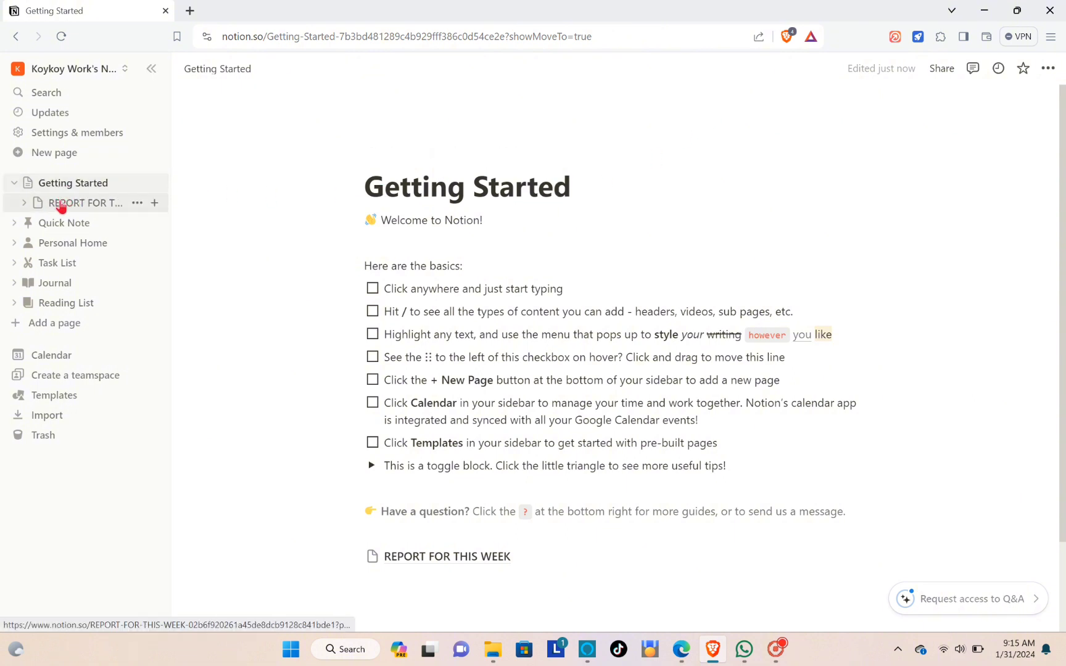
# Open the REPORT FOR THIS WEEK page in full and add an icon and a cover to it.
pyautogui.click(61, 203)
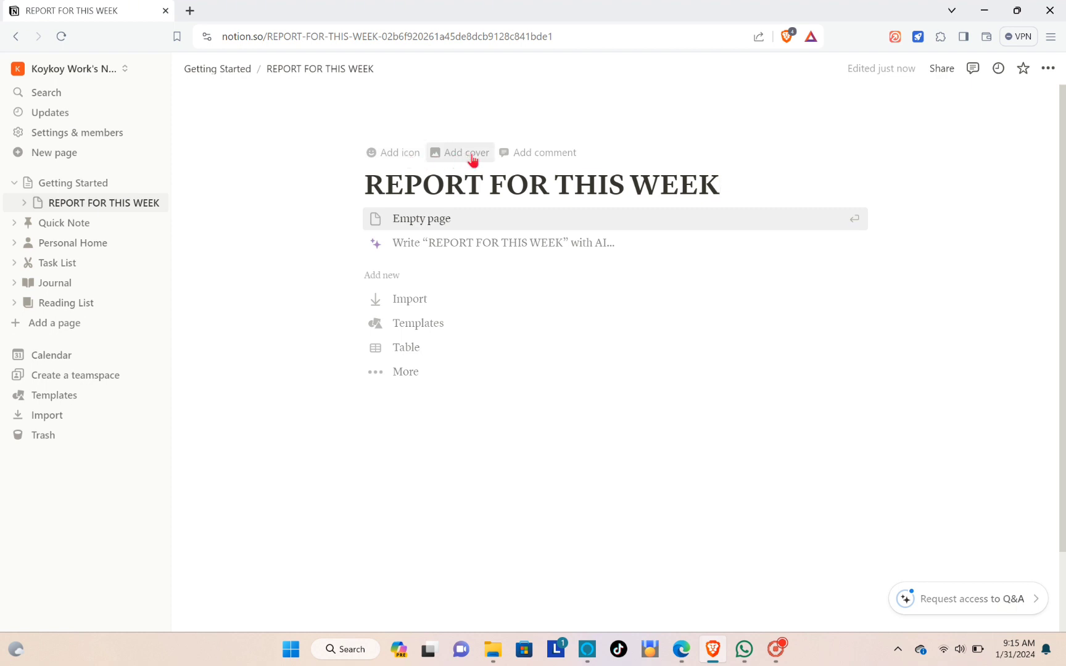
pyautogui.click(398, 152)
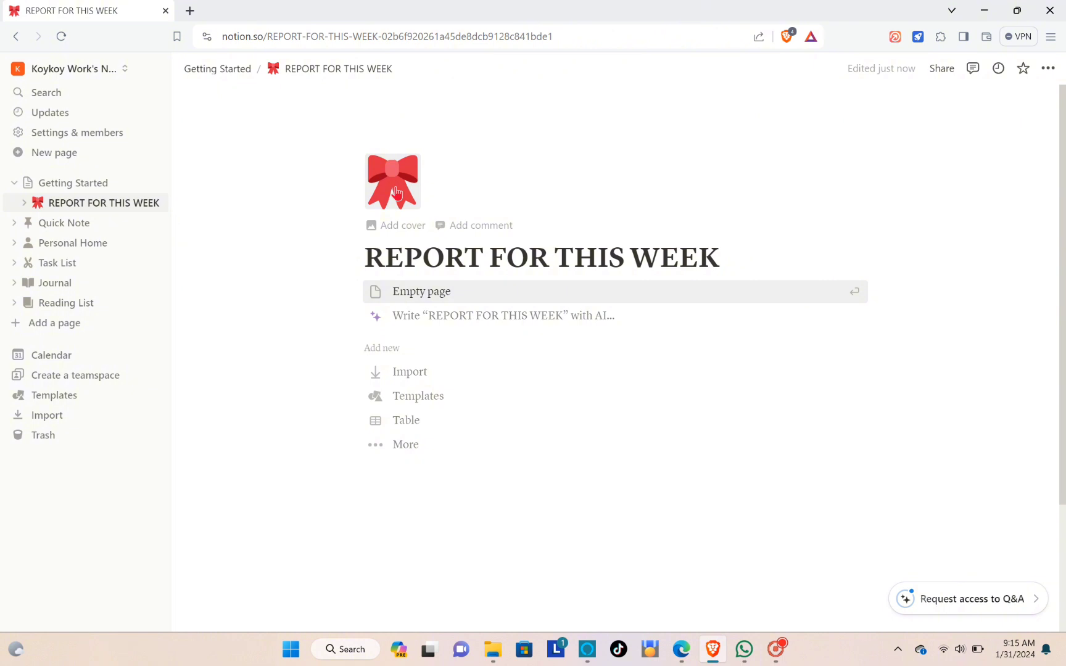
pyautogui.click(402, 226)
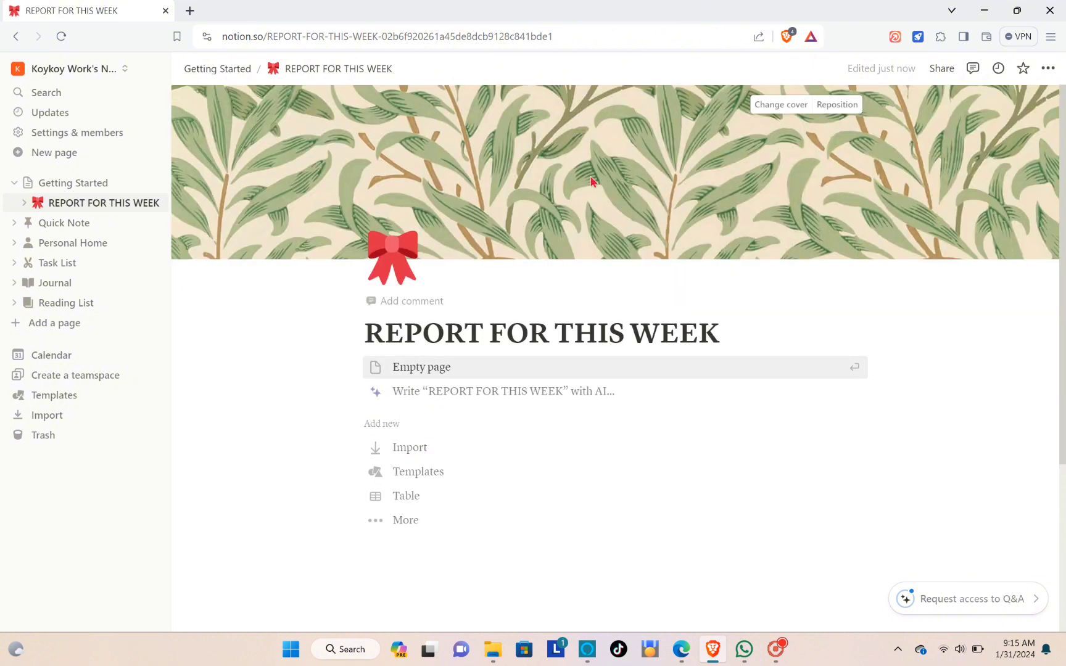
# Browse the cover options and change the page cover to the teal-to-coral gradient from the Color & Gradient gallery.
pyautogui.click(781, 105)
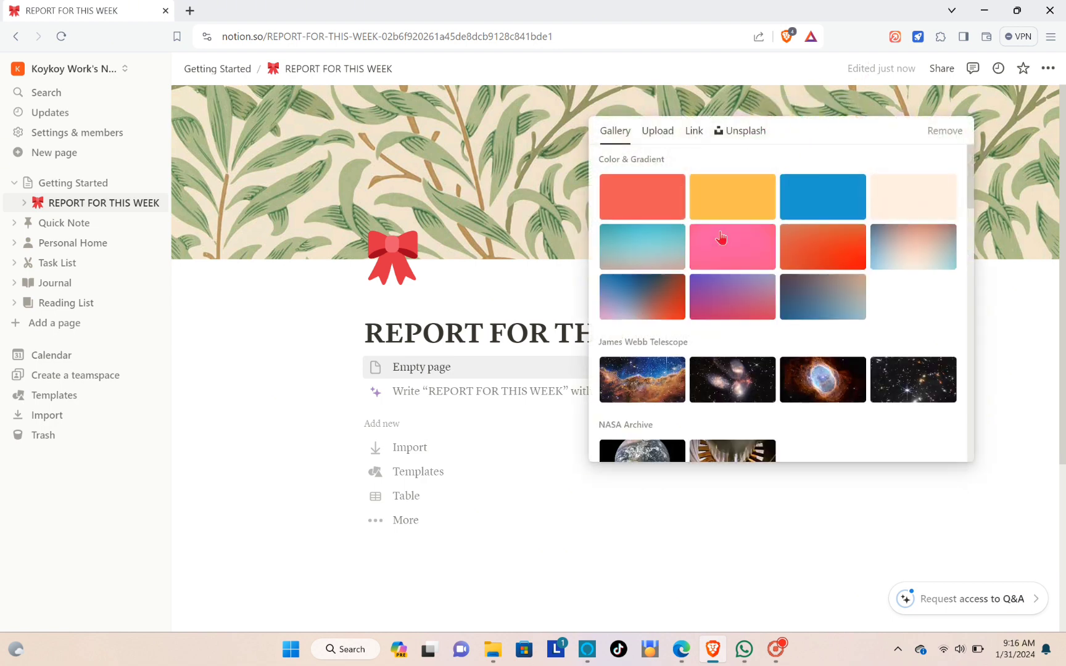
pyautogui.scroll(-1, 709, 247)
pyautogui.scroll(2, 655, 185)
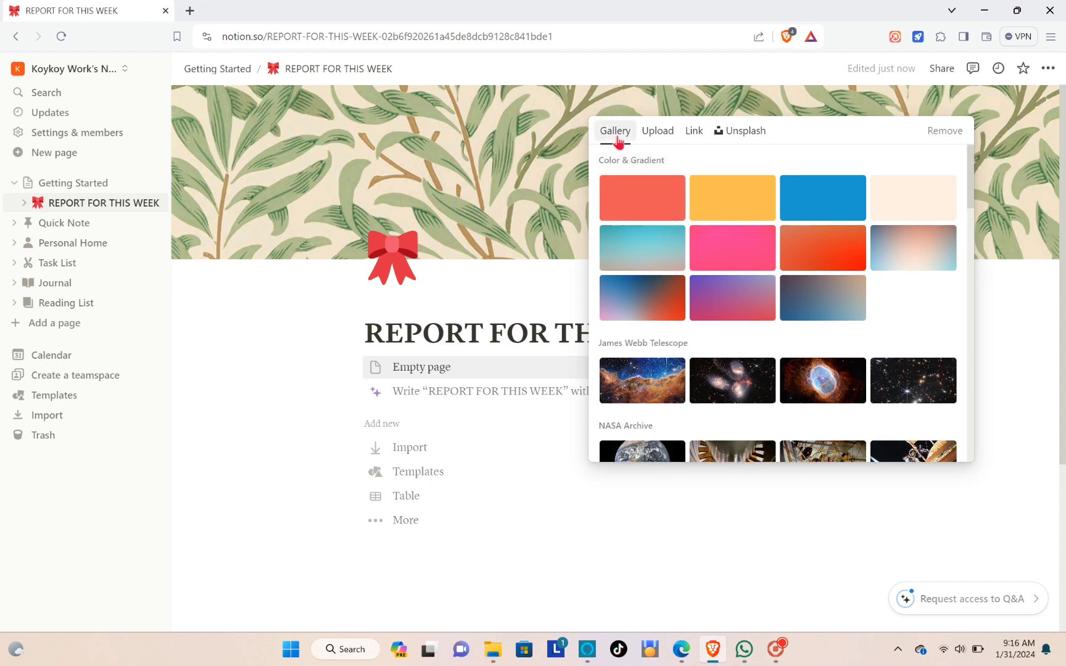
pyautogui.scroll(-8, 668, 214)
pyautogui.scroll(-3, 671, 212)
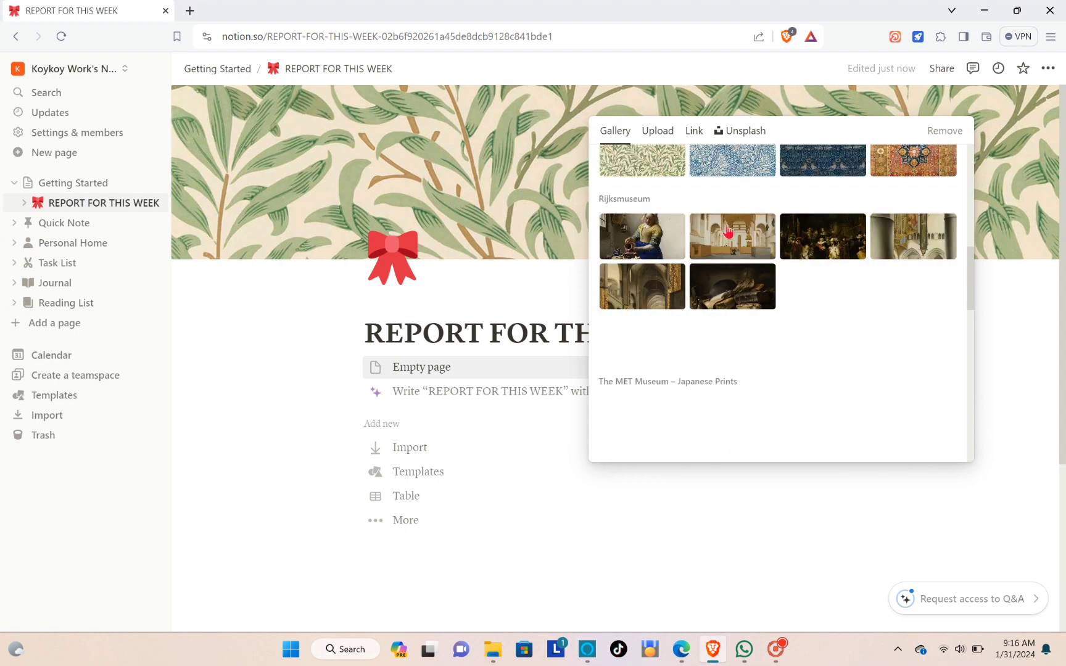
pyautogui.scroll(10, 718, 219)
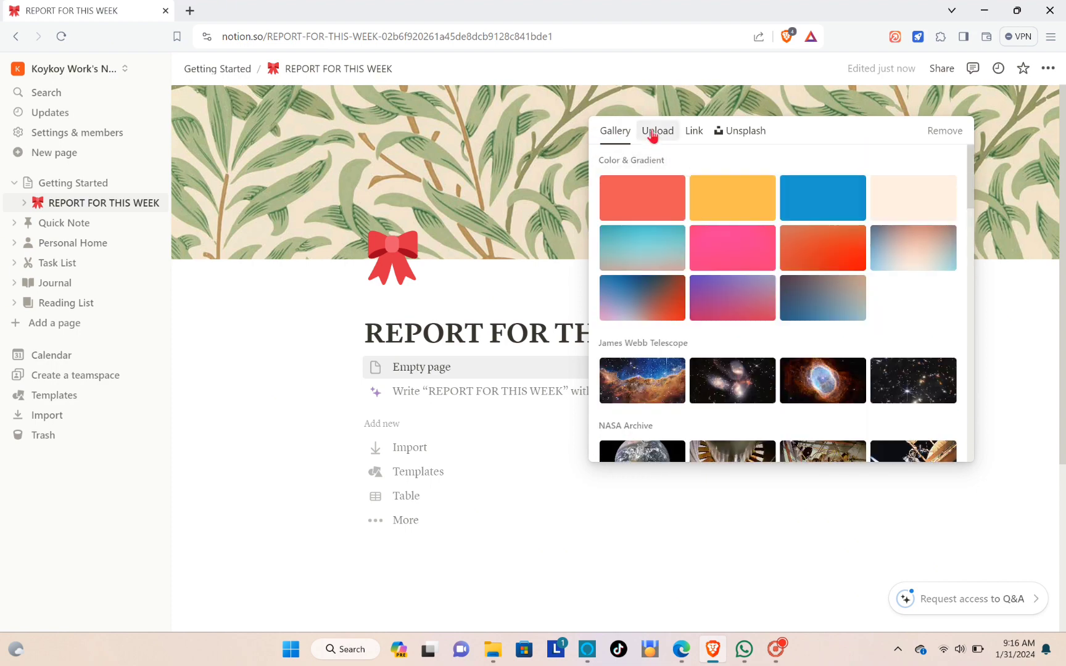
pyautogui.click(654, 135)
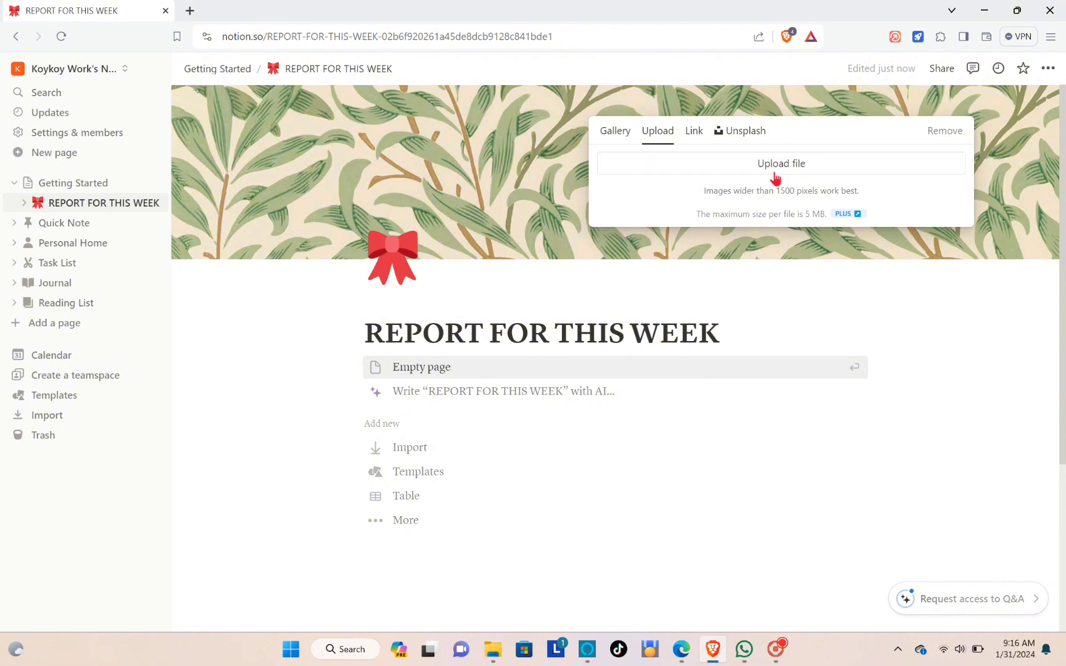
pyautogui.click(614, 133)
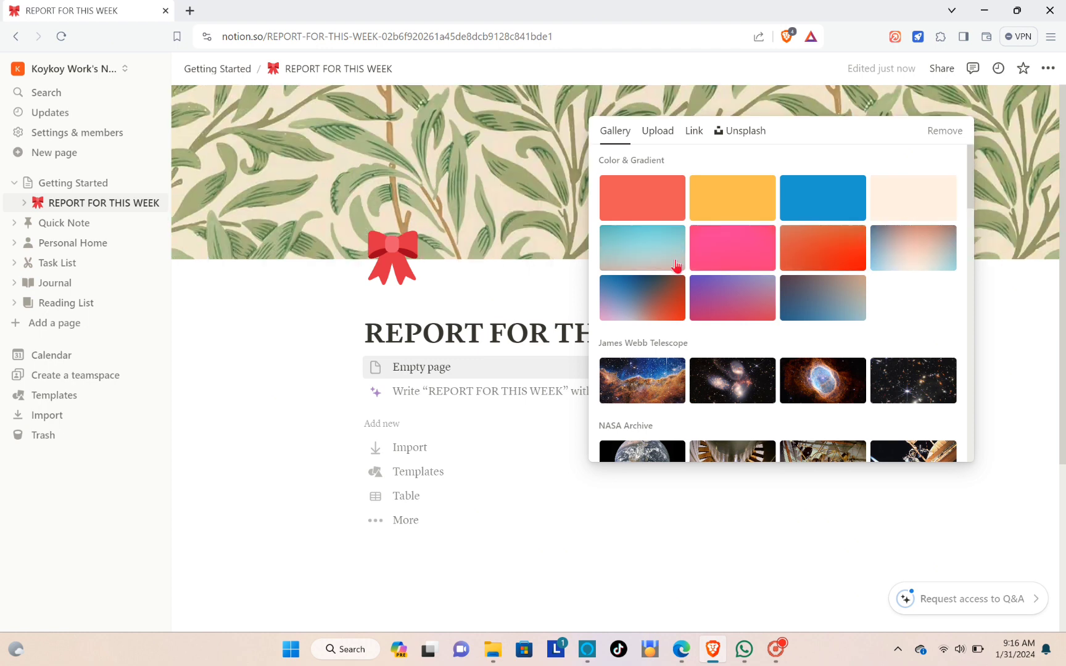
pyautogui.scroll(-4, 678, 257)
pyautogui.scroll(4, 740, 253)
pyautogui.click(663, 262)
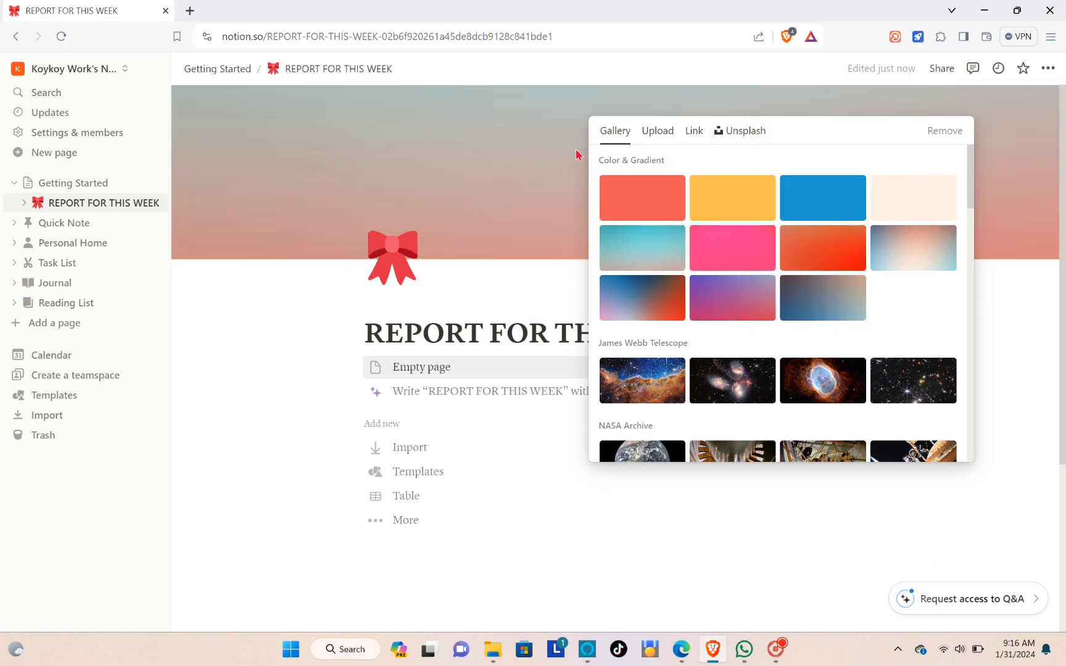
pyautogui.click(565, 165)
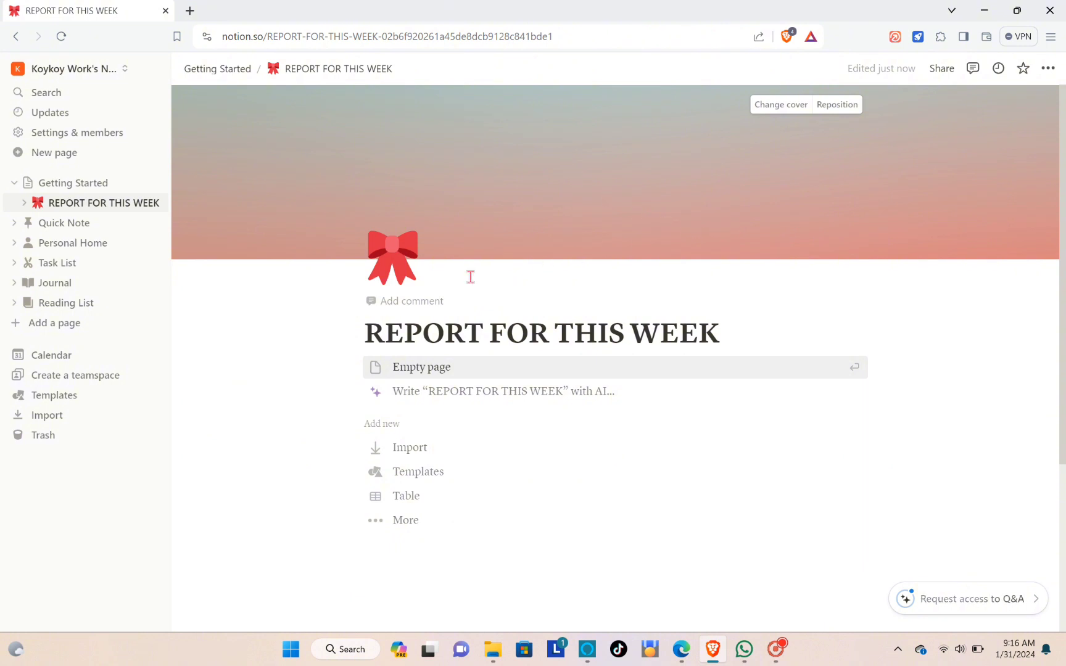
# Open a comment field under the page title, expand the list of content types, and open the template gallery.
pyautogui.click(395, 301)
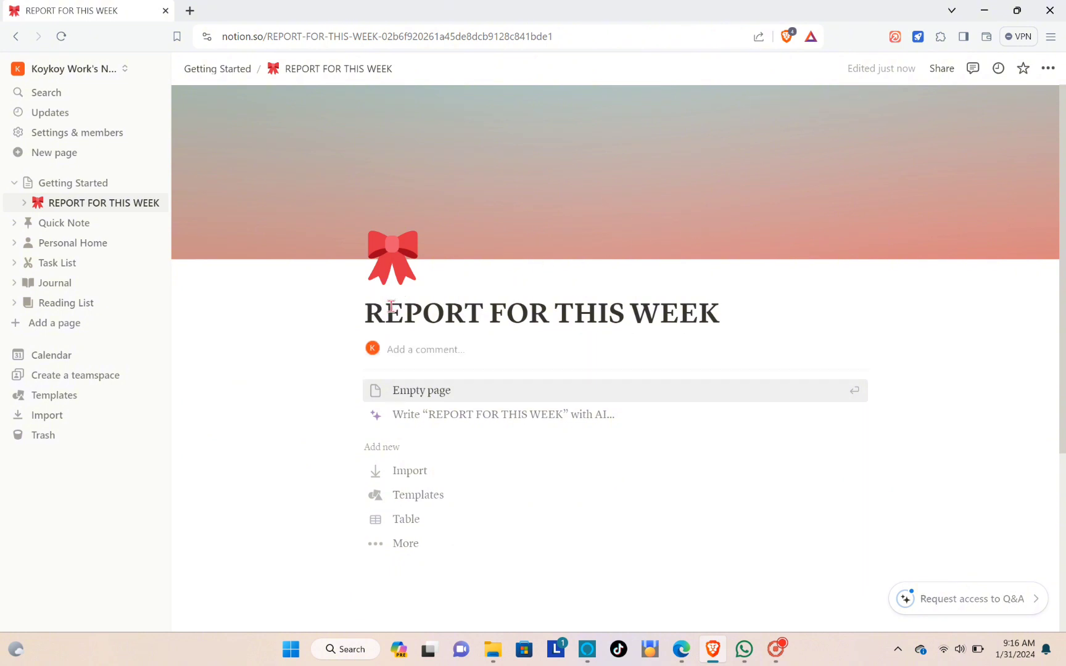
pyautogui.scroll(-1, 407, 340)
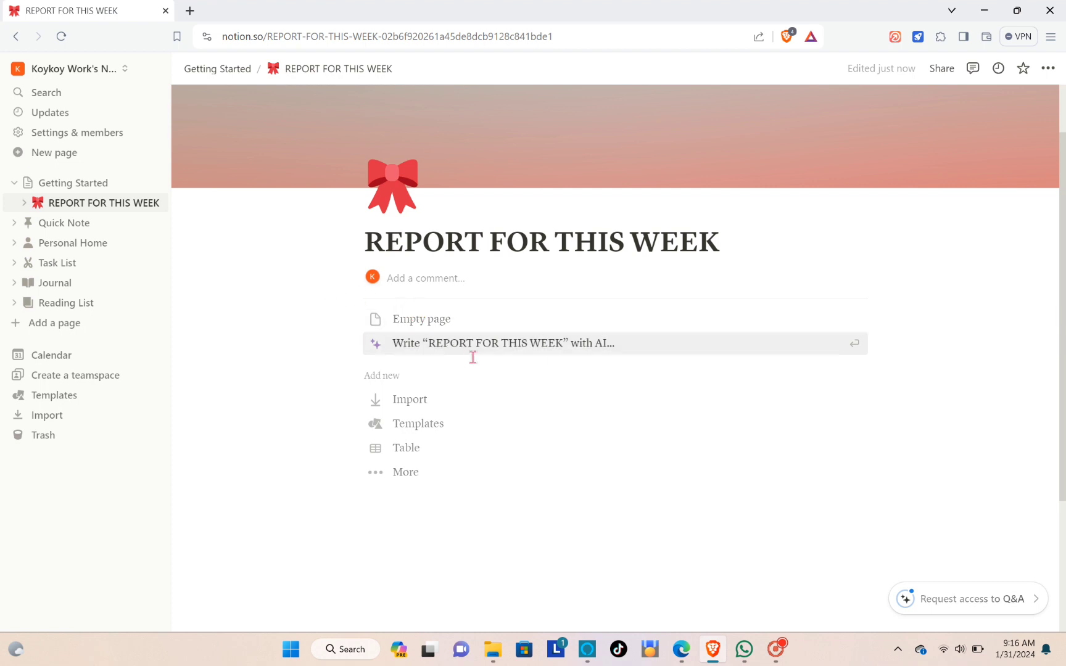
pyautogui.click(392, 472)
pyautogui.scroll(-2, 390, 444)
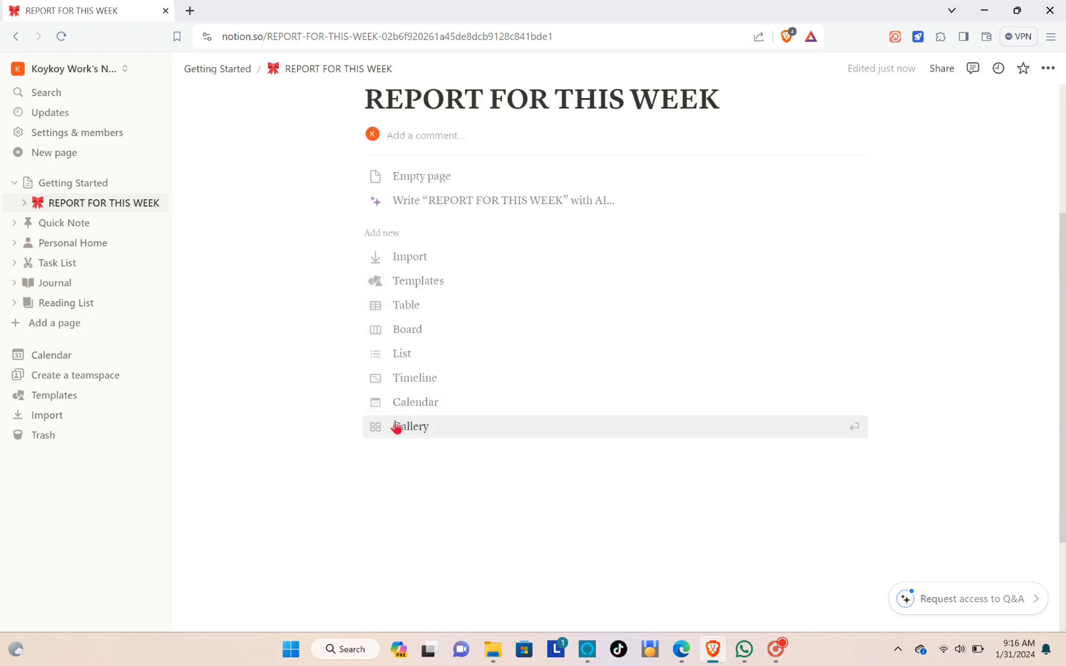
pyautogui.scroll(1, 395, 345)
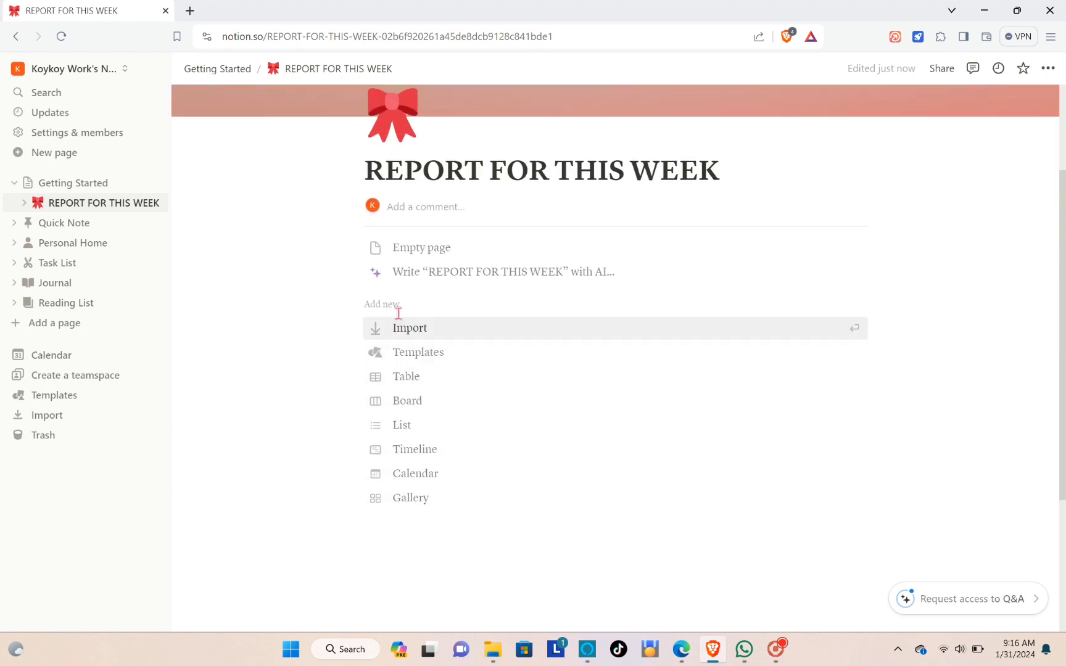
pyautogui.click(412, 360)
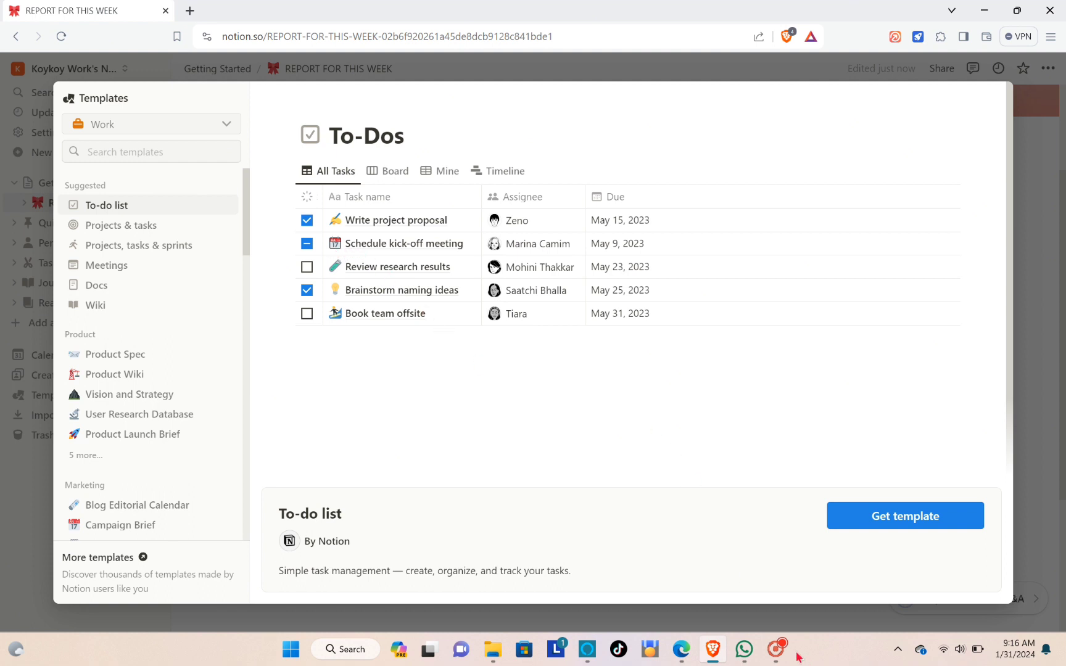
pyautogui.click(774, 649)
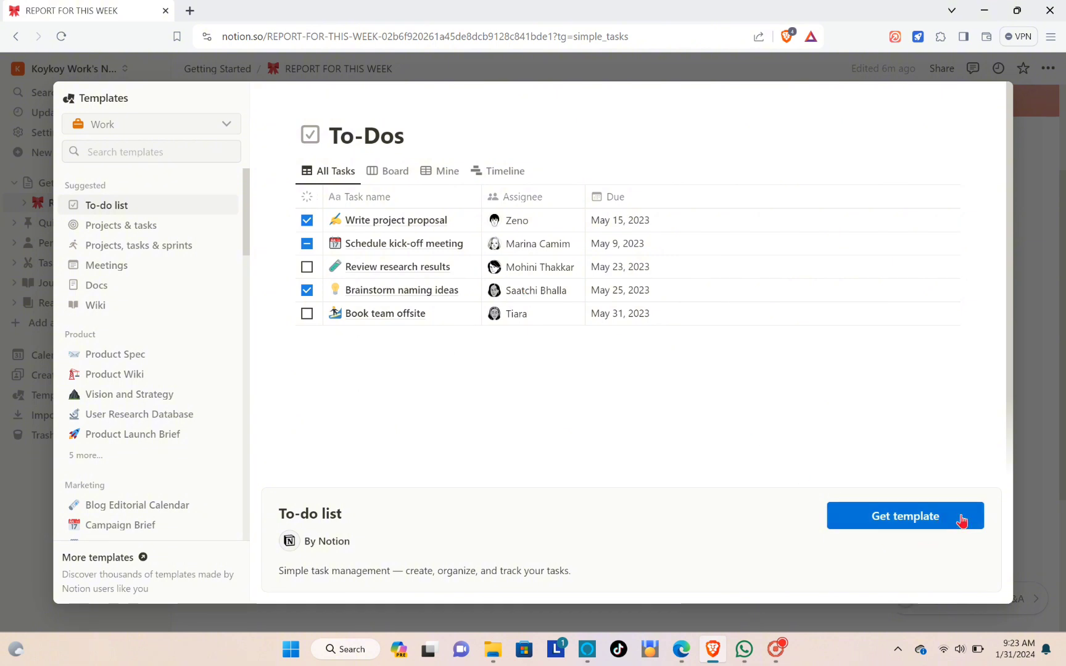
# Preview the Projects & tasks and the Projects, tasks & sprints templates, examining their sample layouts.
pyautogui.click(132, 233)
pyautogui.scroll(-4, 396, 265)
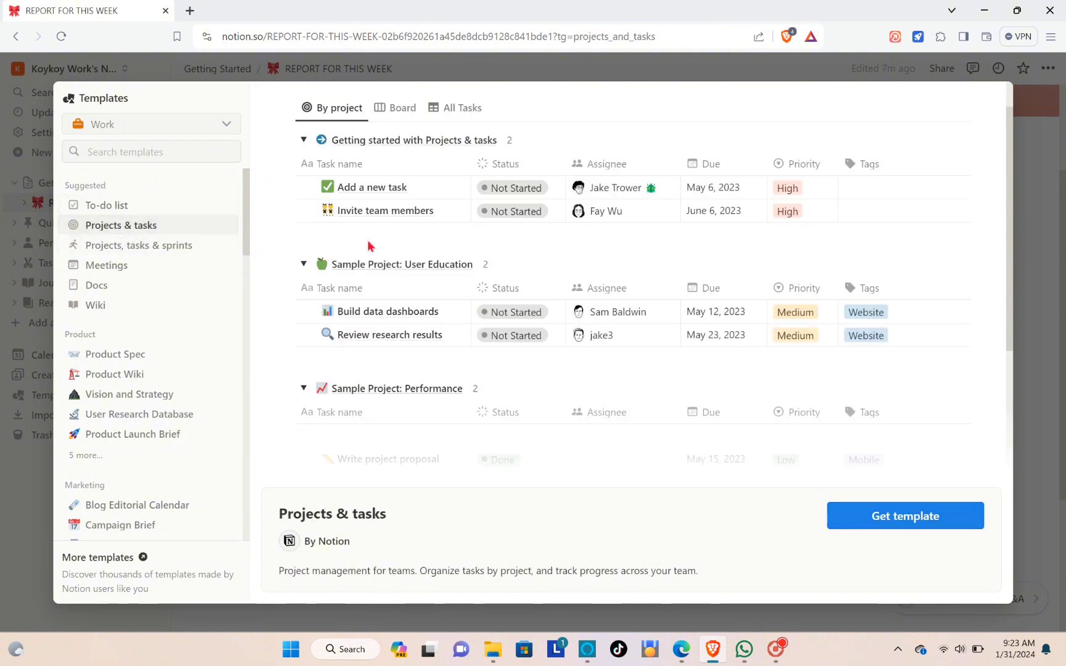
pyautogui.scroll(4, 396, 266)
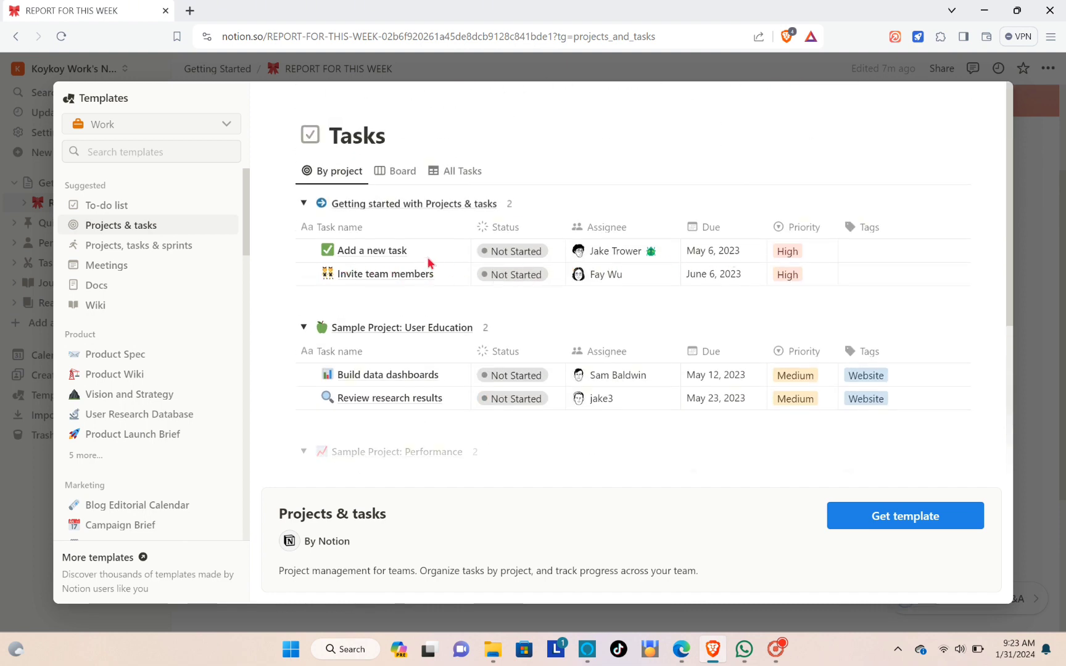
pyautogui.scroll(-4, 430, 262)
pyautogui.scroll(4, 406, 263)
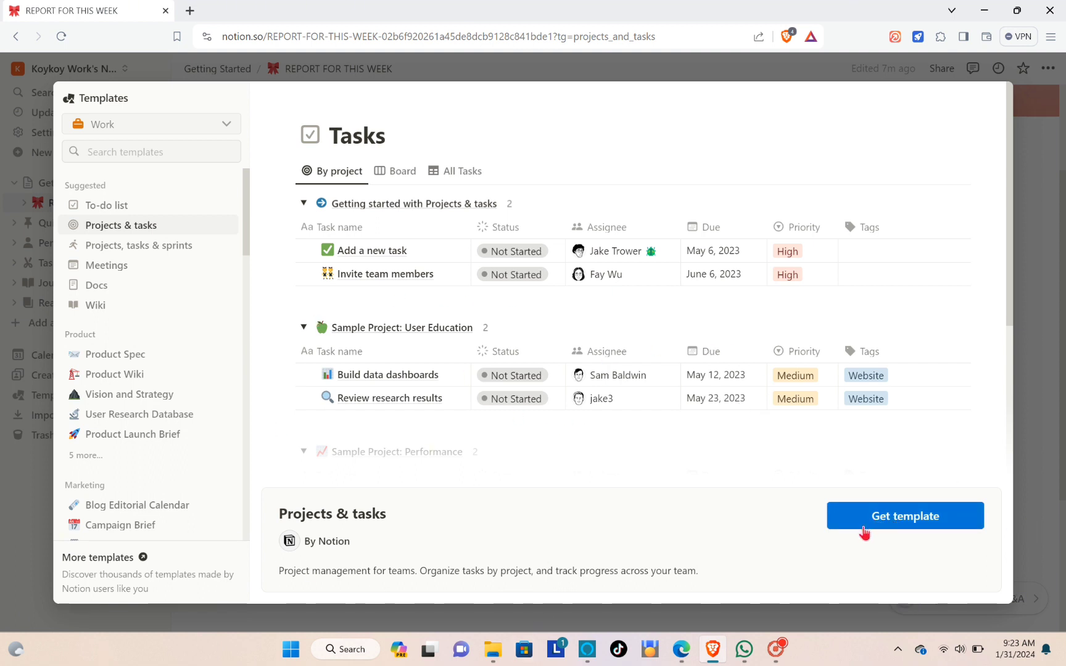
pyautogui.click(145, 250)
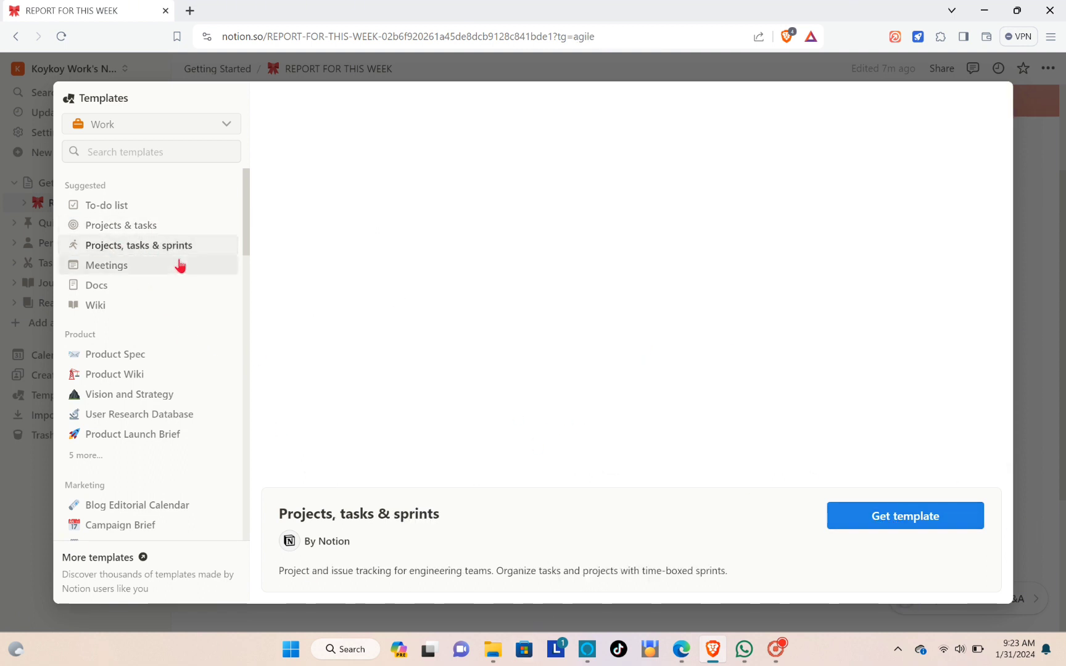
pyautogui.scroll(-4, 493, 339)
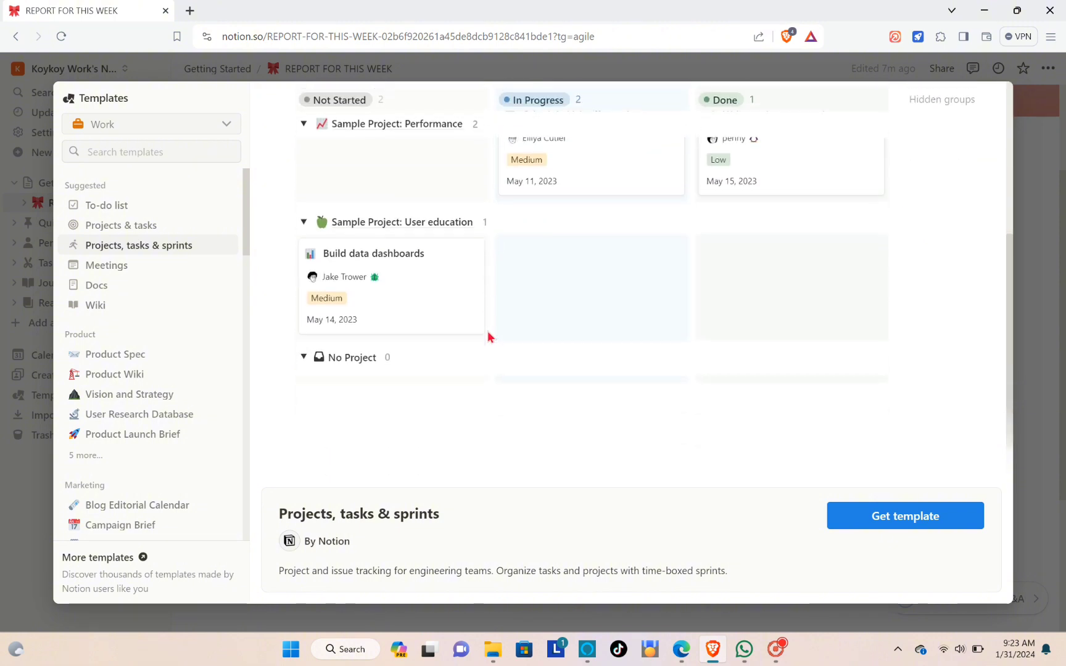
# Preview the Meetings, Docs, Wiki and Product Spec templates, reading through their sample content.
pyautogui.click(93, 266)
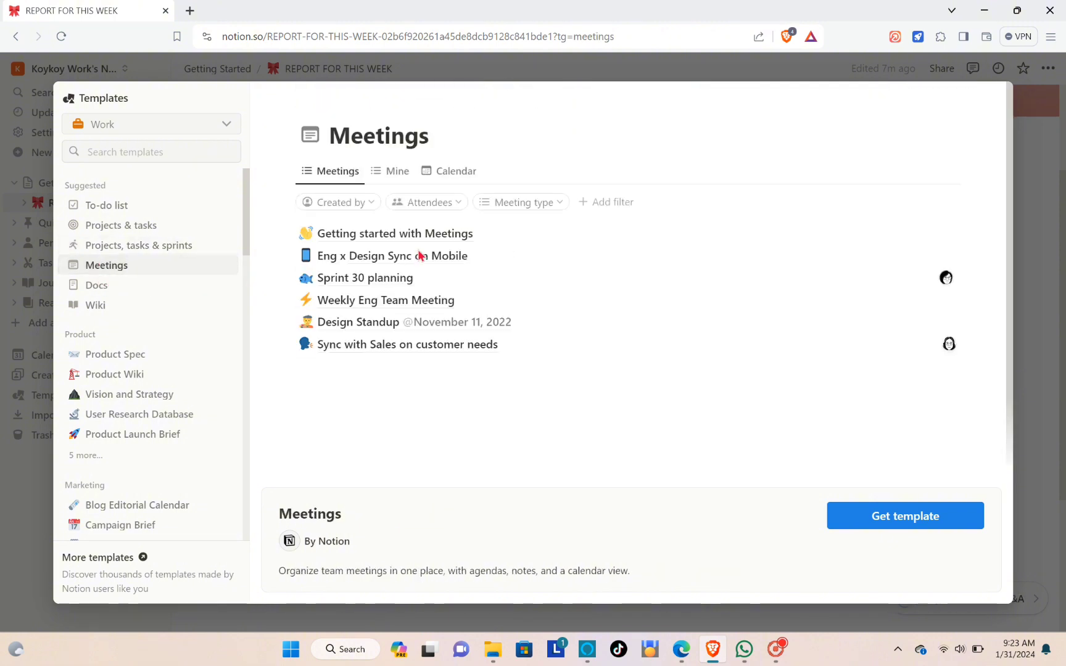
pyautogui.click(112, 286)
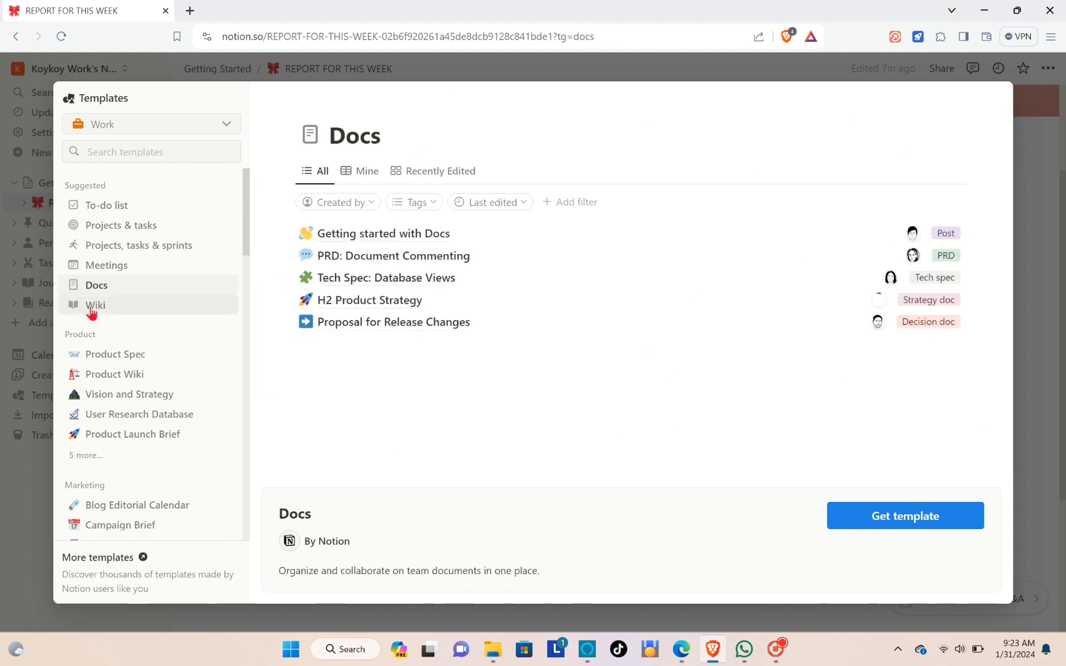
pyautogui.click(92, 307)
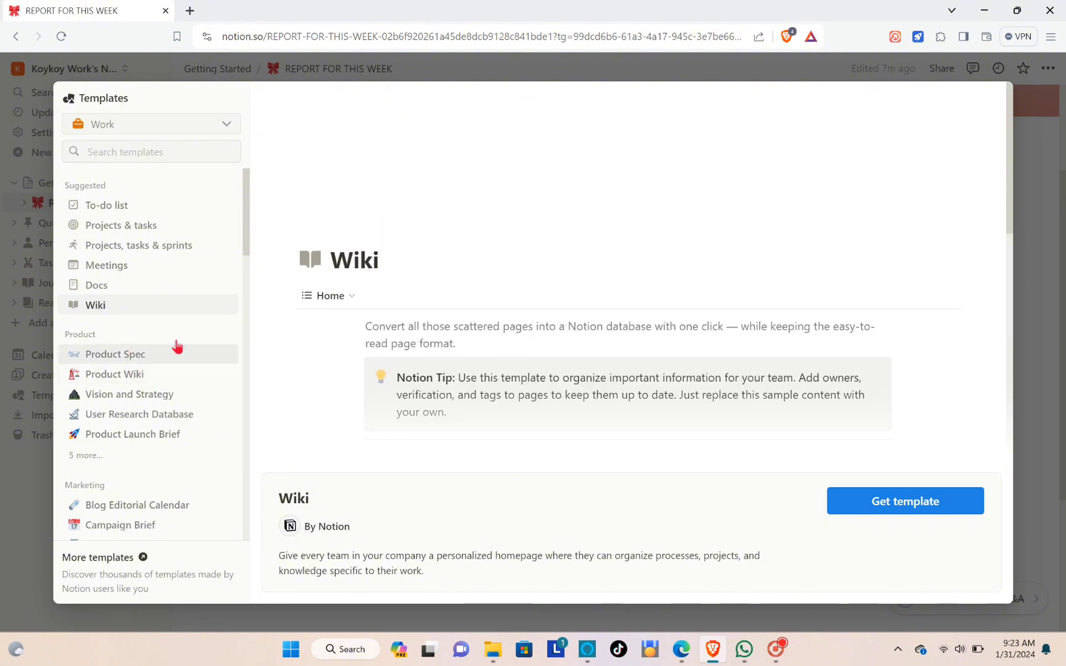
pyautogui.scroll(-5, 229, 361)
pyautogui.scroll(5, 142, 370)
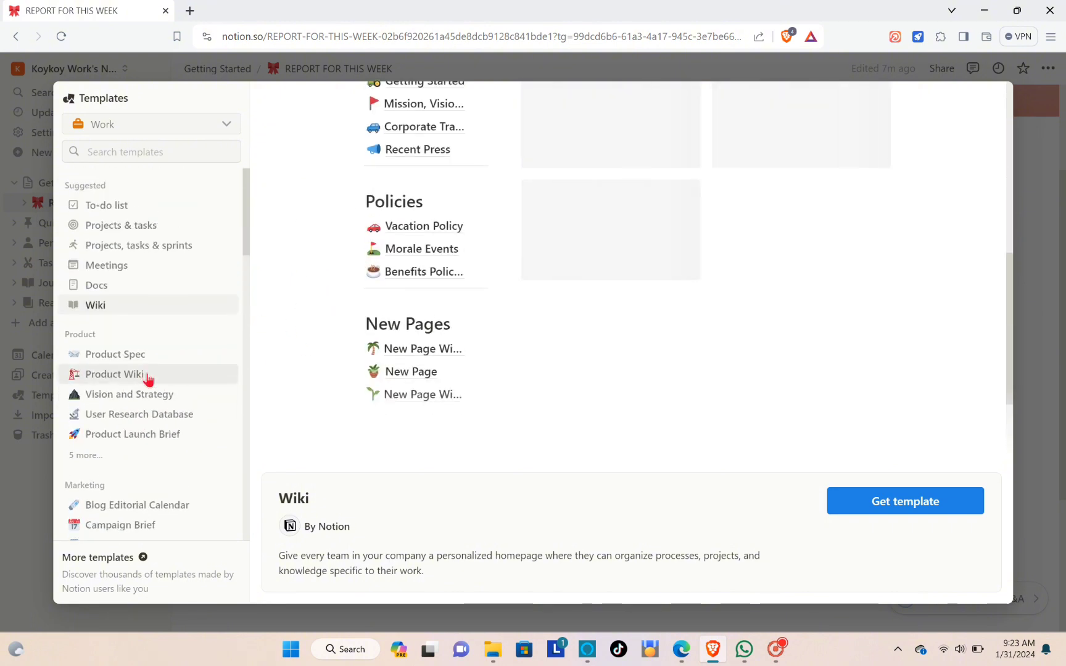
pyautogui.click(136, 357)
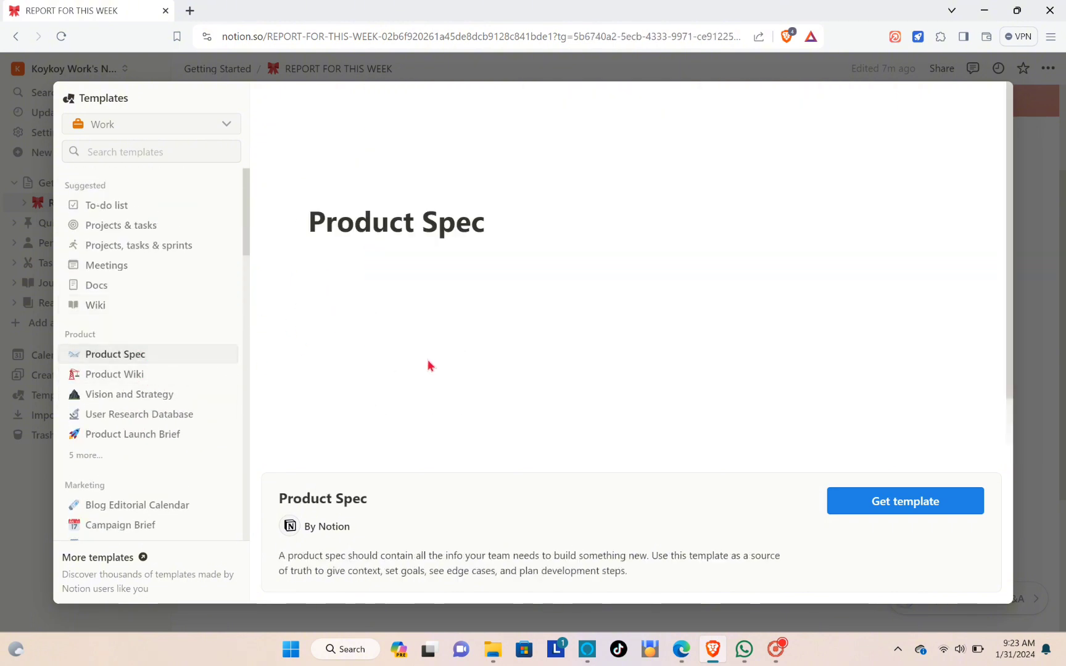
pyautogui.scroll(-13, 423, 355)
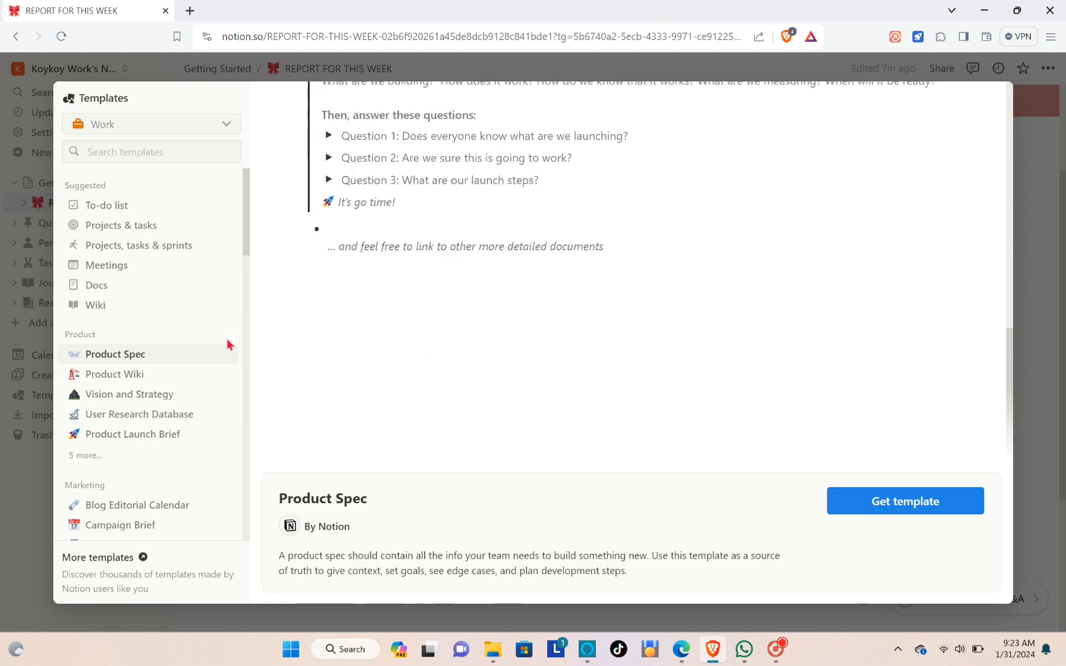
# Look through the full list of work template categories in the gallery.
pyautogui.scroll(-10, 203, 351)
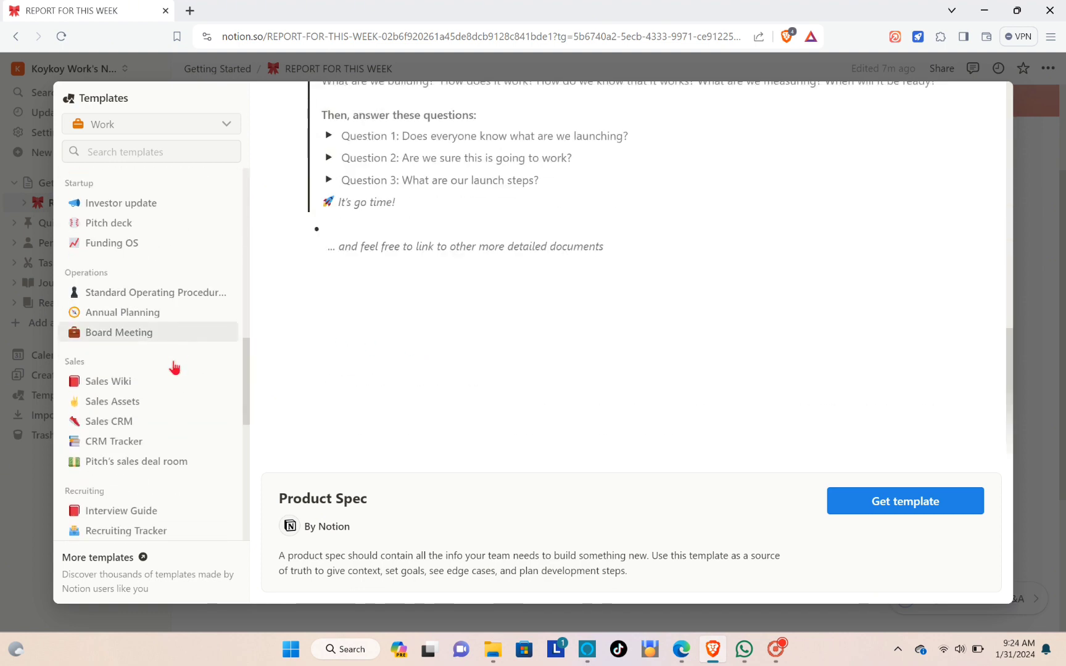
pyautogui.scroll(-8, 172, 369)
pyautogui.scroll(9, 139, 389)
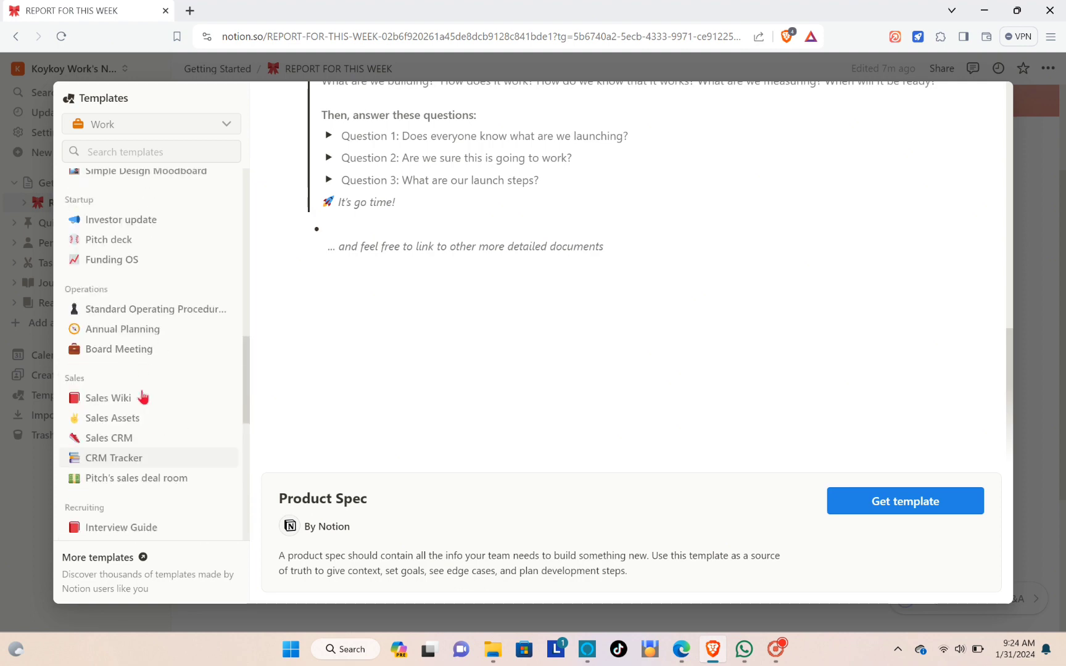
pyautogui.scroll(10, 139, 370)
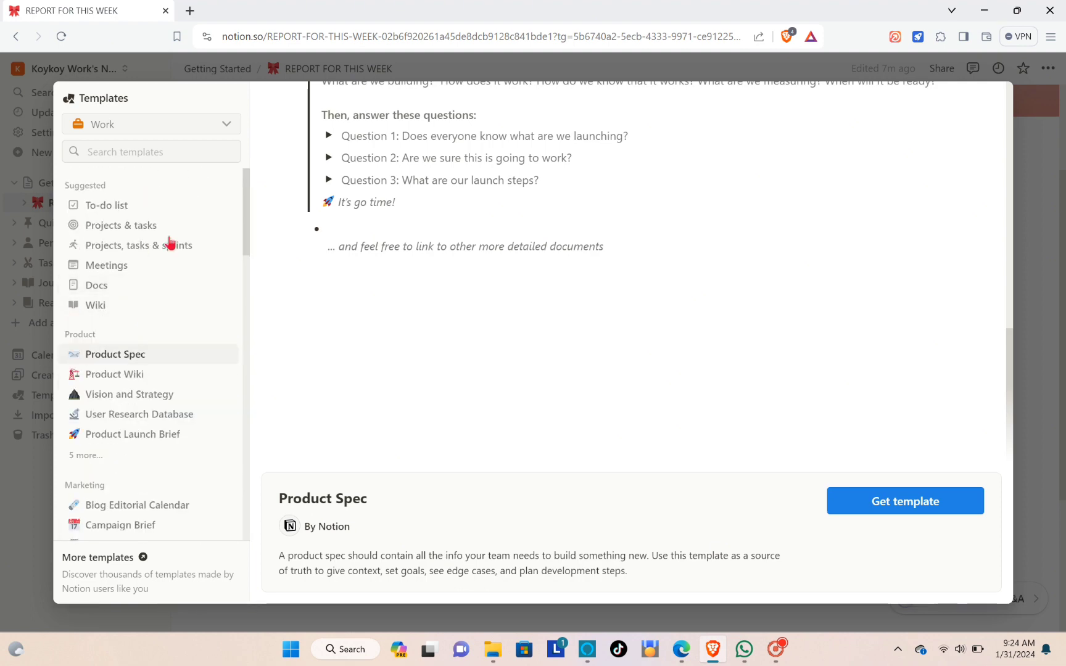
# Apply the Projects & tasks template to the page, dismiss the icon picker, and review the resulting task groups.
pyautogui.click(108, 225)
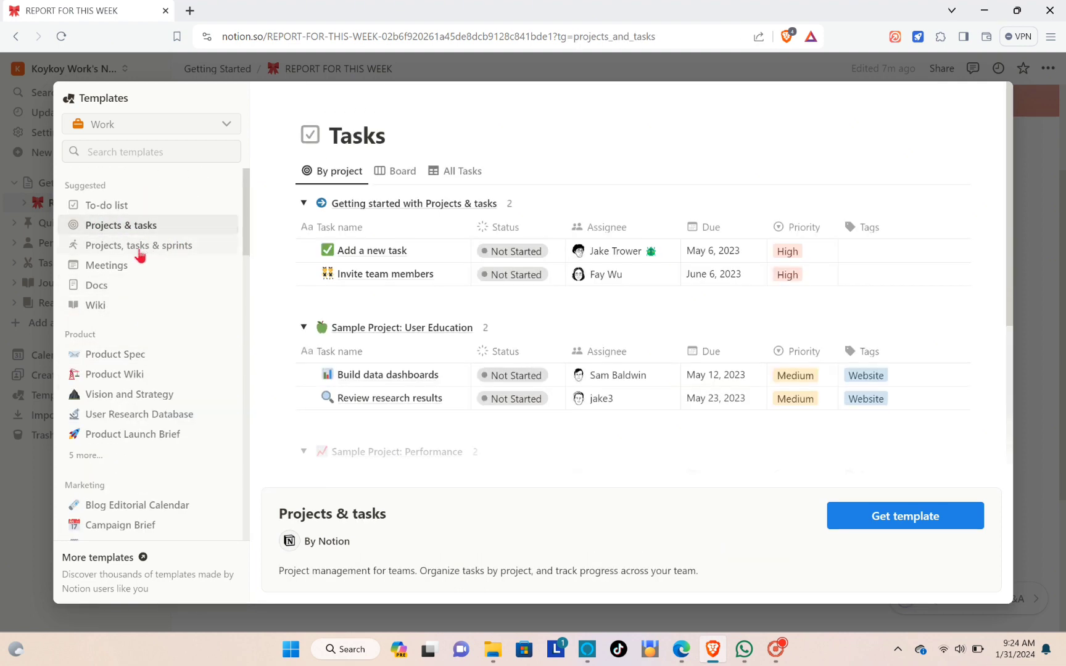
pyautogui.click(912, 521)
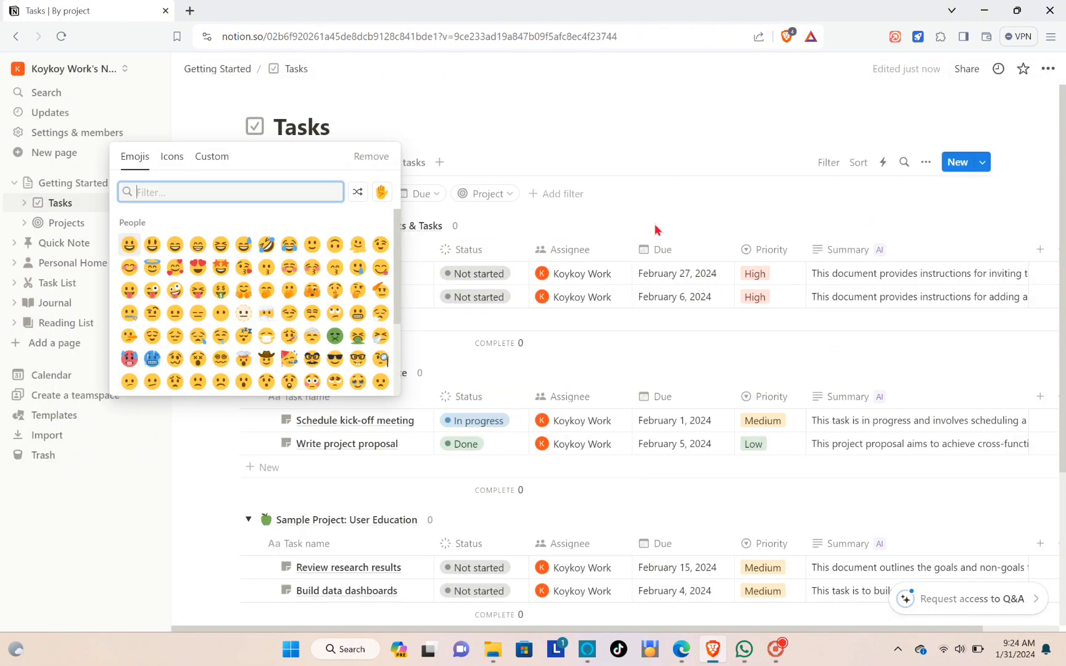
pyautogui.click(635, 218)
pyautogui.scroll(-3, 631, 281)
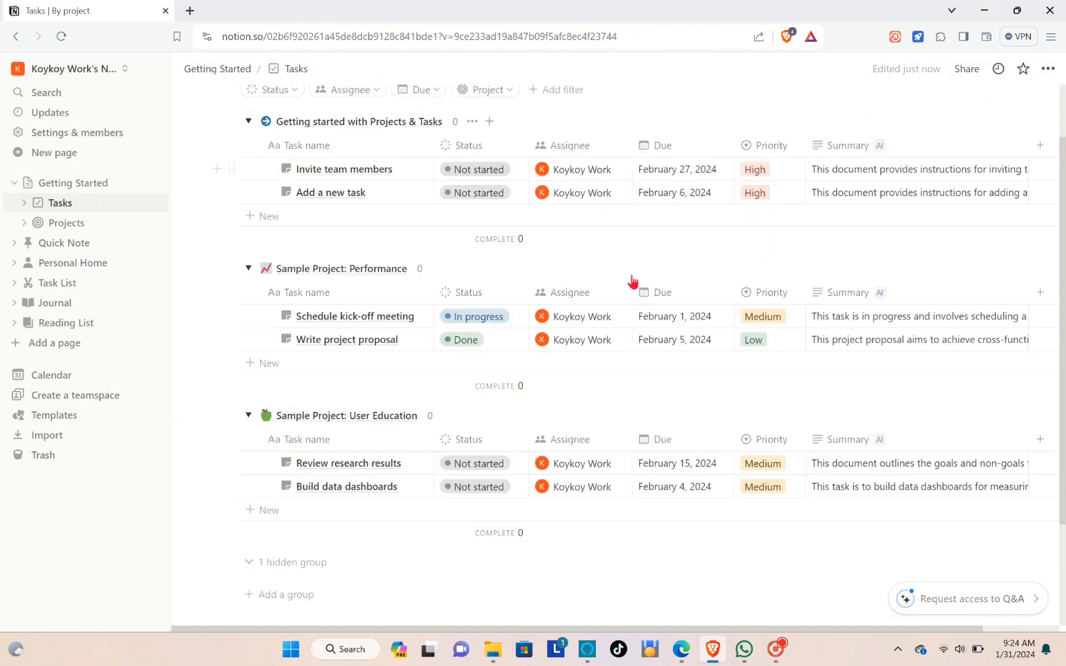
pyautogui.scroll(4, 642, 303)
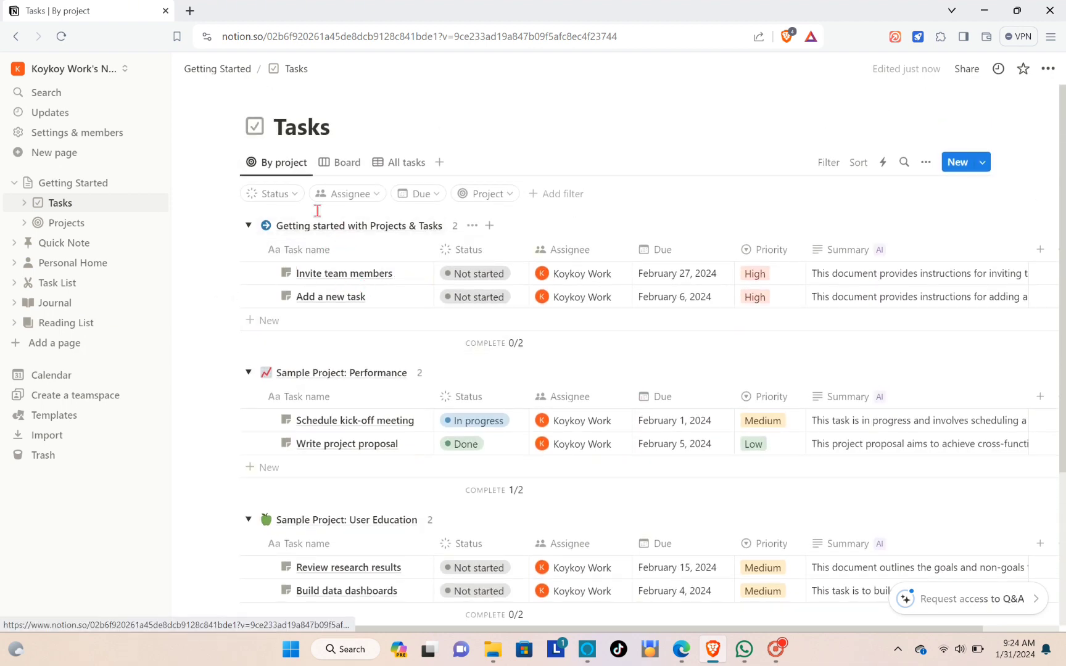
# Filter the By project view of Tasks to the In progress status.
pyautogui.click(293, 197)
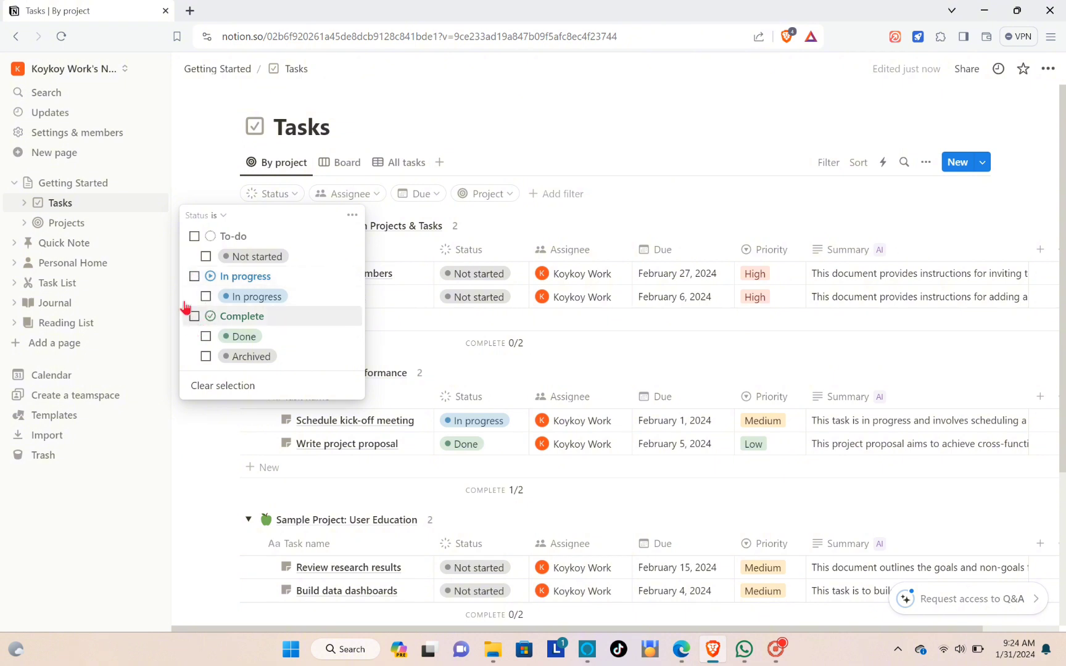
pyautogui.click(195, 276)
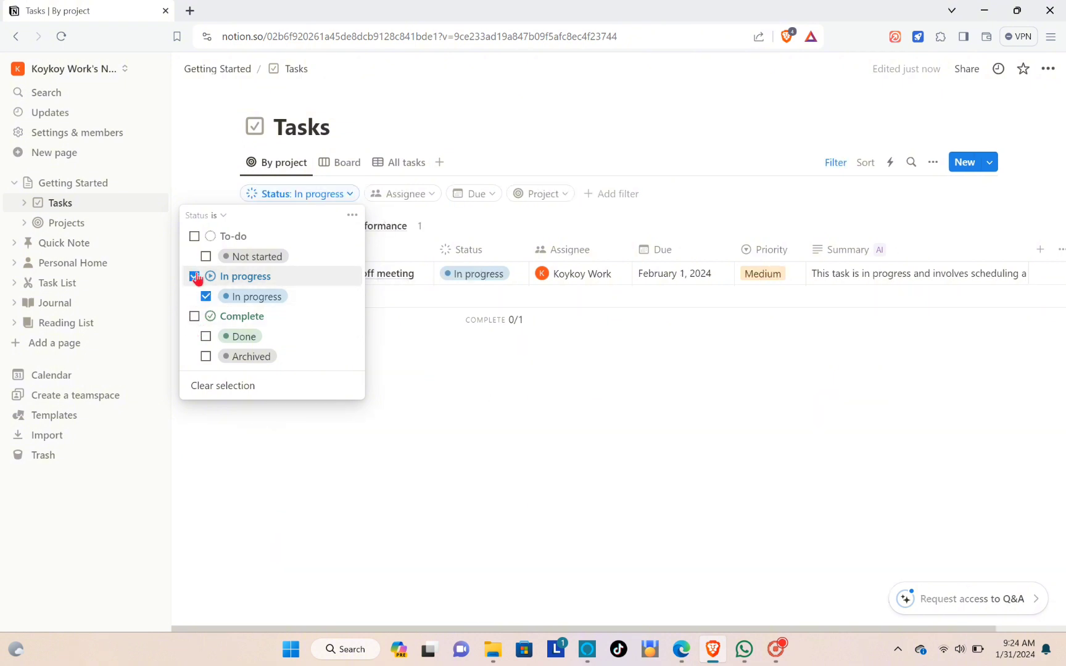
pyautogui.click(425, 395)
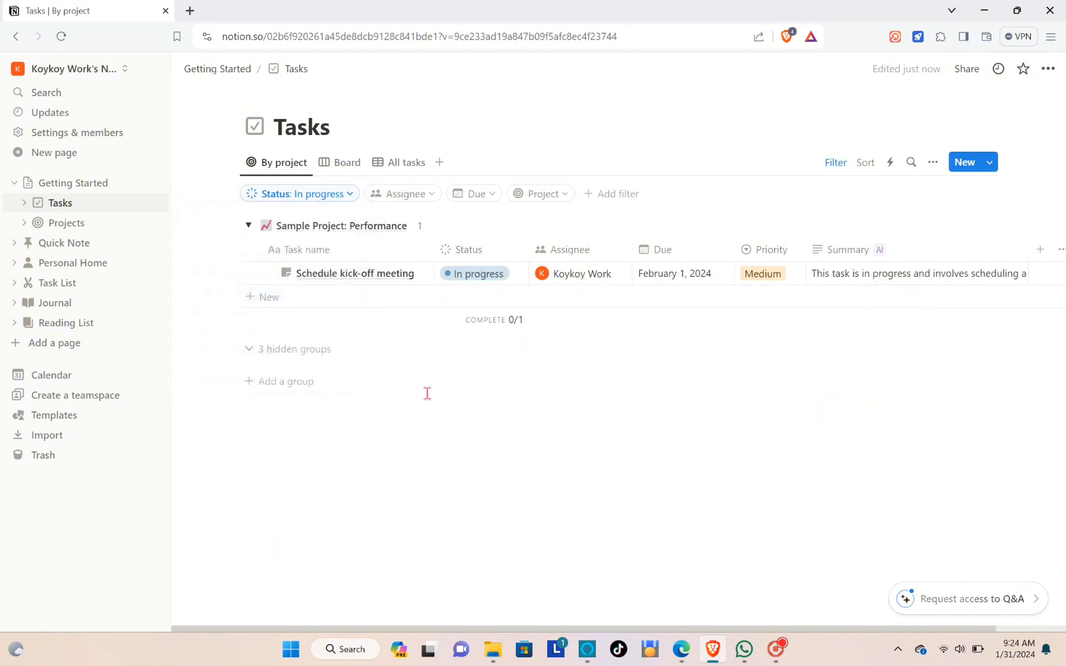
# Rename the Task name column to VIDEOS.
pyautogui.click(334, 250)
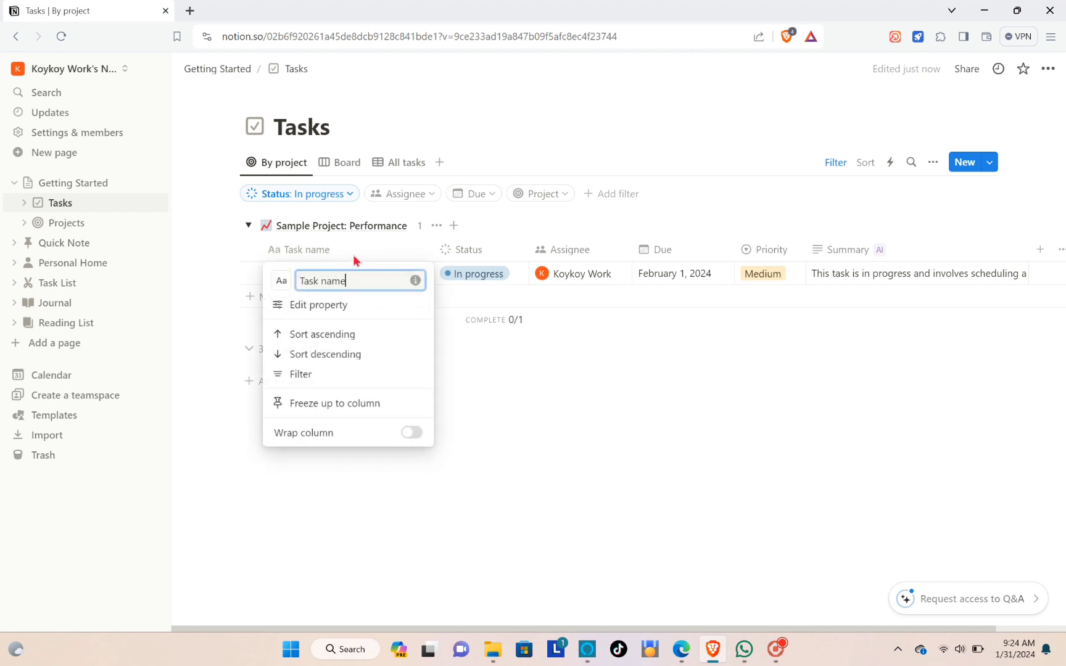
pyautogui.press('BackSpace')
pyautogui.press('BackSpace')
pyautogui.press('BackSpace')
pyautogui.press('BackSpace')
pyautogui.press('BackSpace')
pyautogui.press('BackSpace')
pyautogui.press('BackSpace')
pyautogui.press('BackSpace')
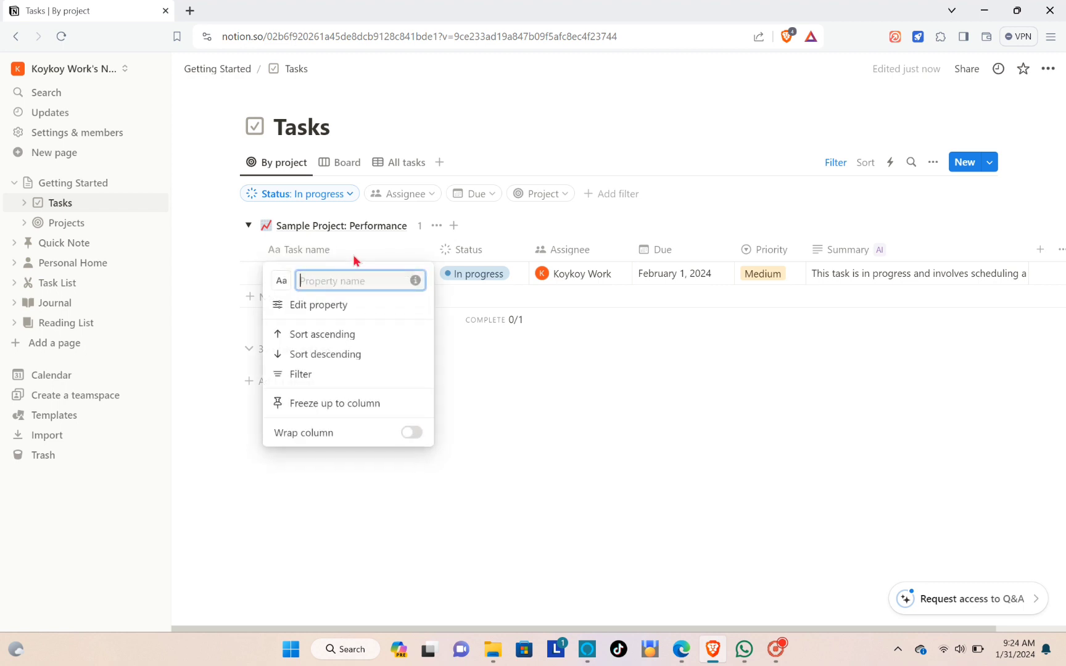
pyautogui.write('VID')
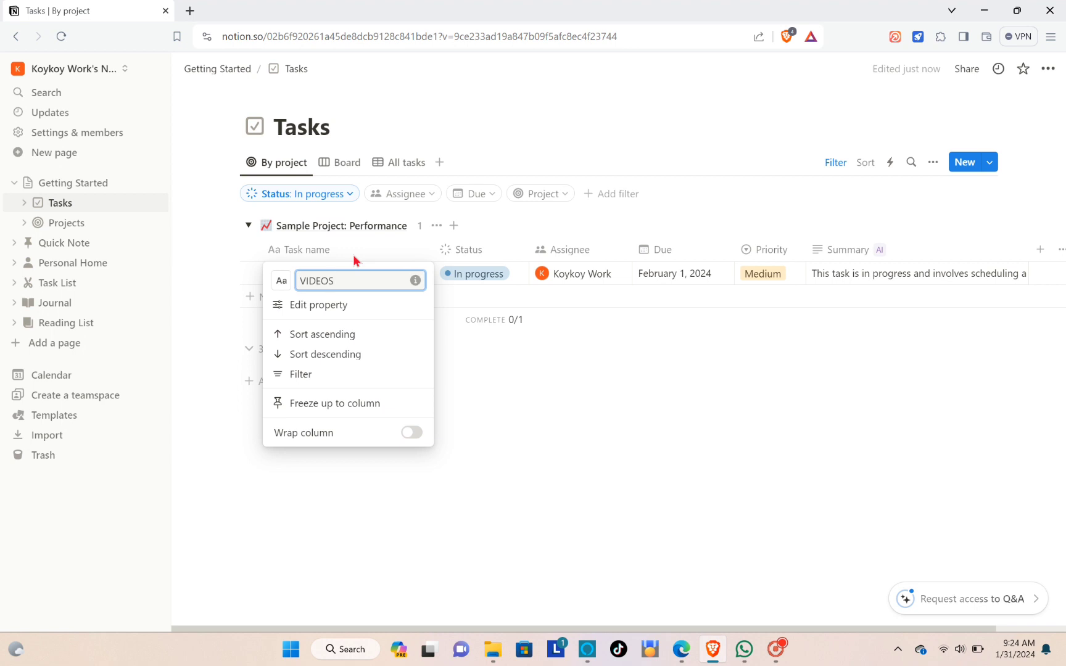
pyautogui.write('EOS')
pyautogui.press('Return')
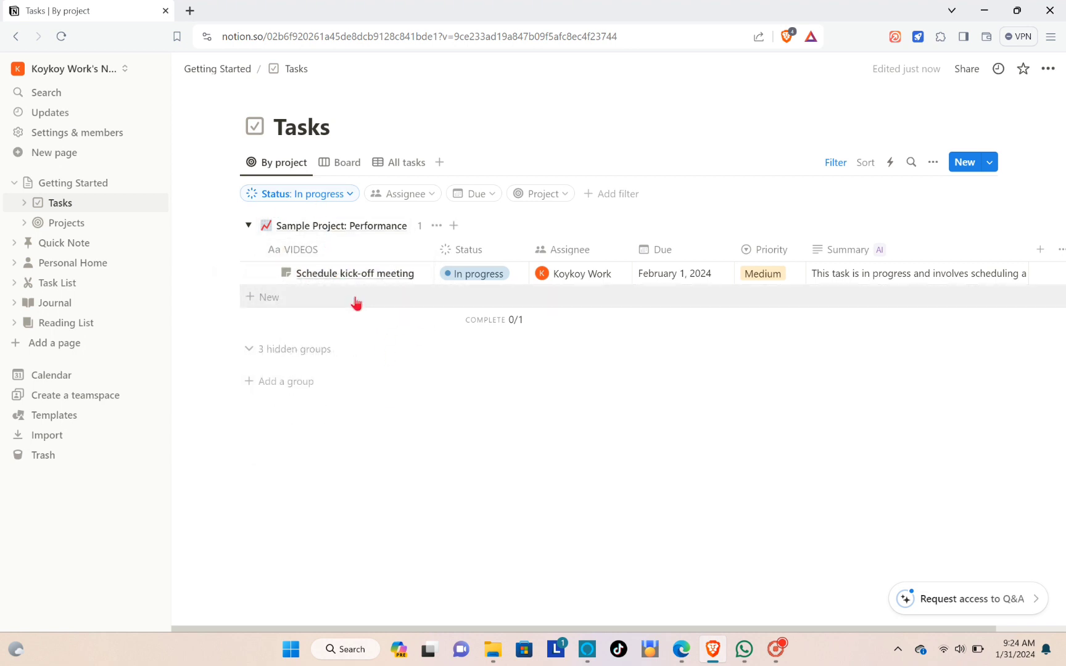
# Examine the name, due date, priority options and AI summary of the Schedule kick-off meeting task.
pyautogui.click(330, 275)
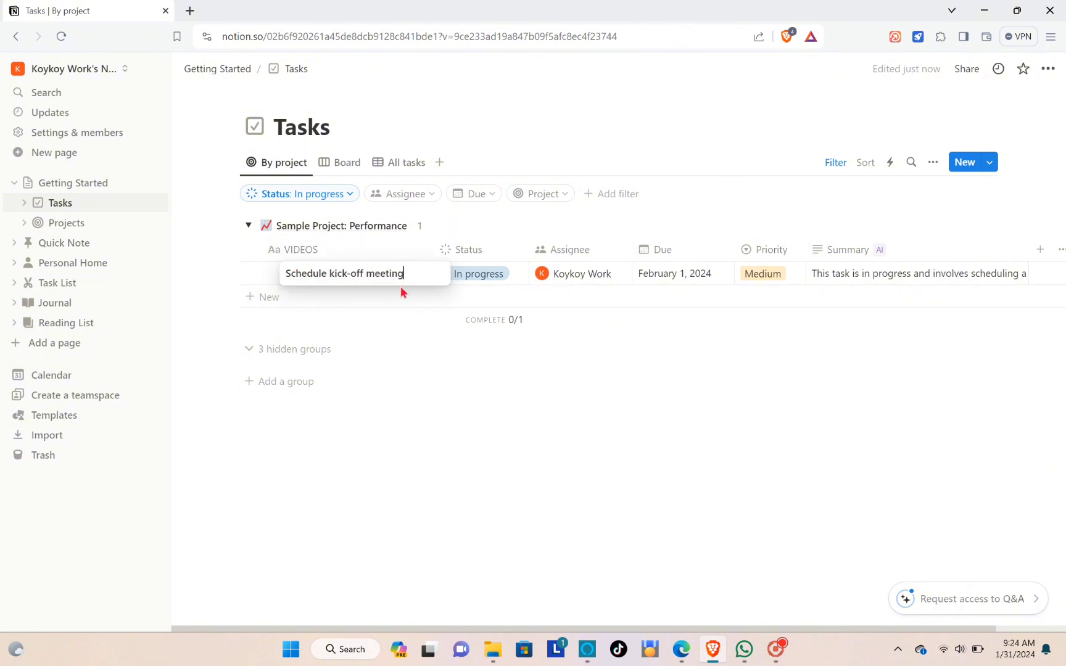
pyautogui.press('Escape')
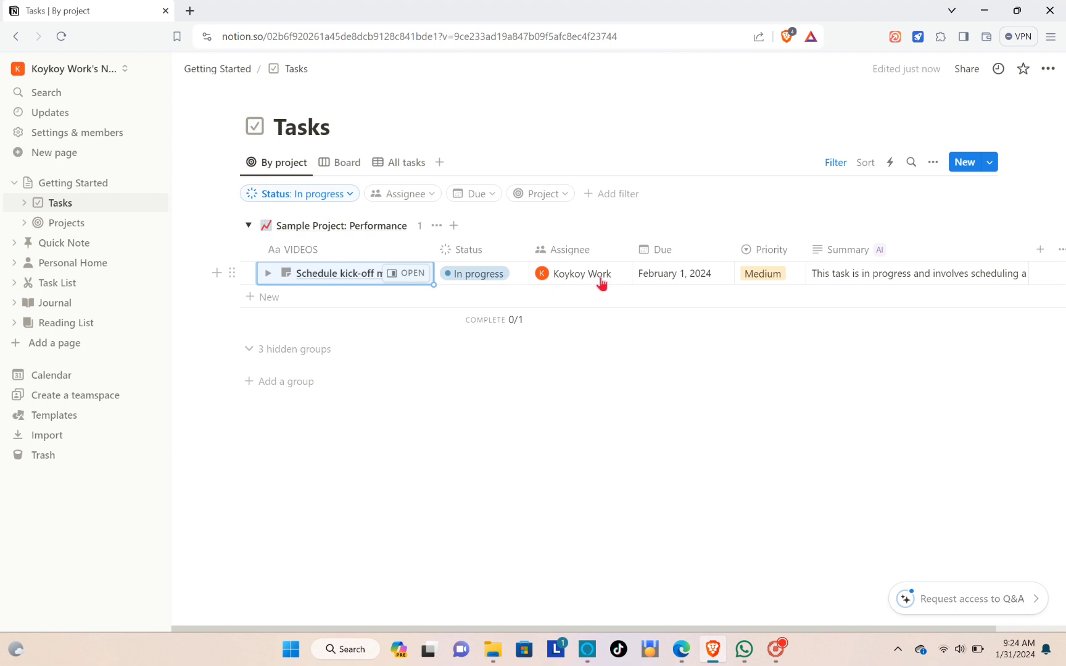
pyautogui.click(695, 282)
pyautogui.press('Escape')
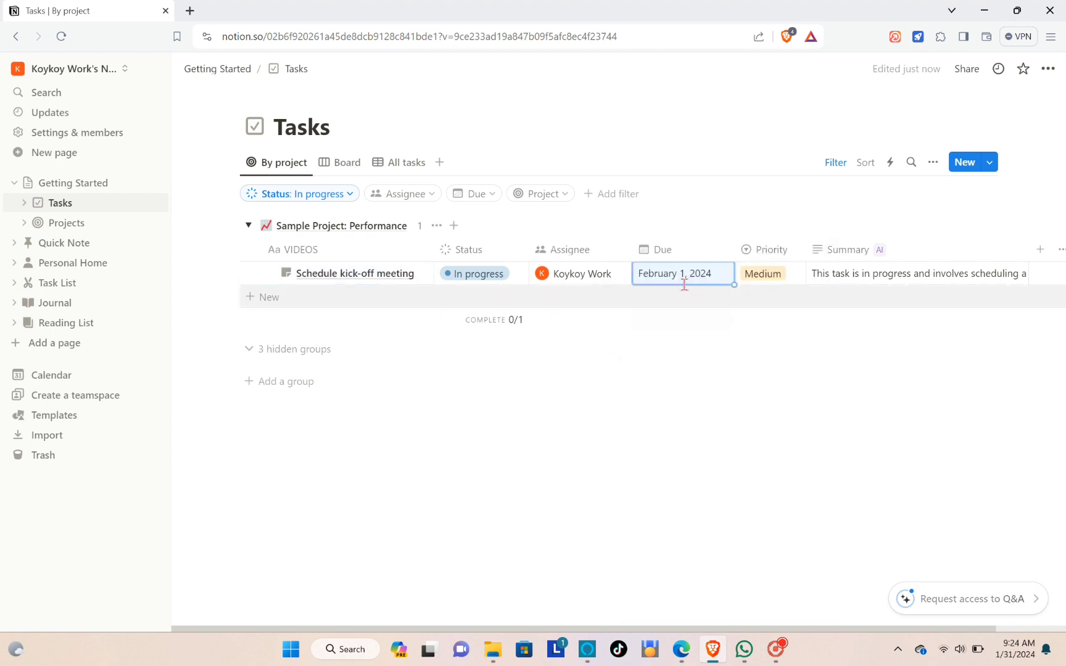
pyautogui.click(785, 278)
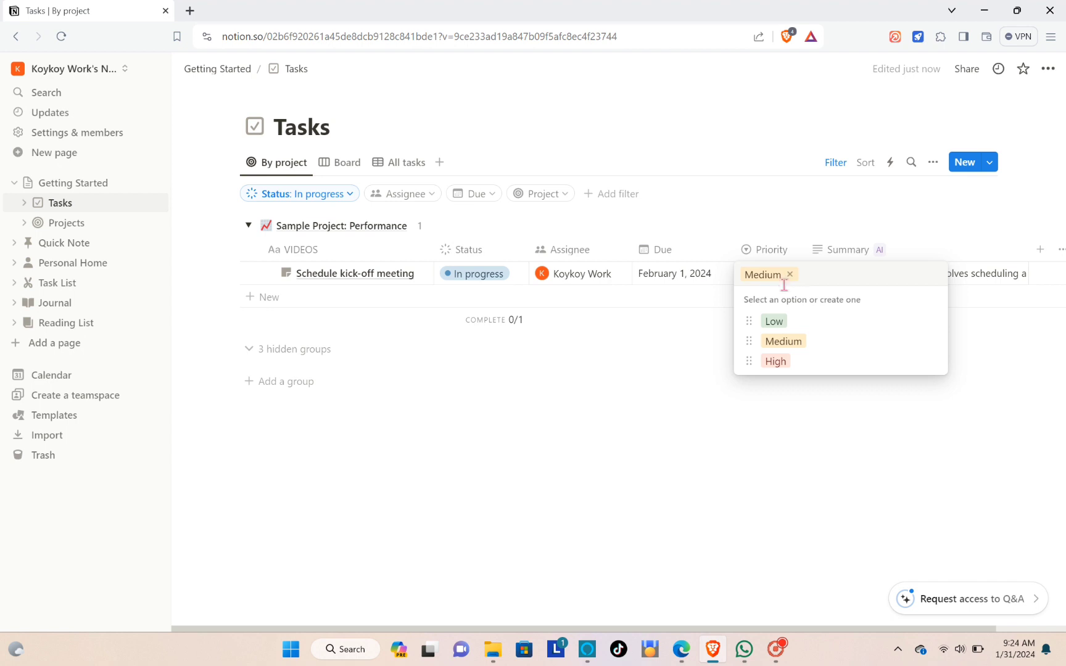
pyautogui.press('Escape')
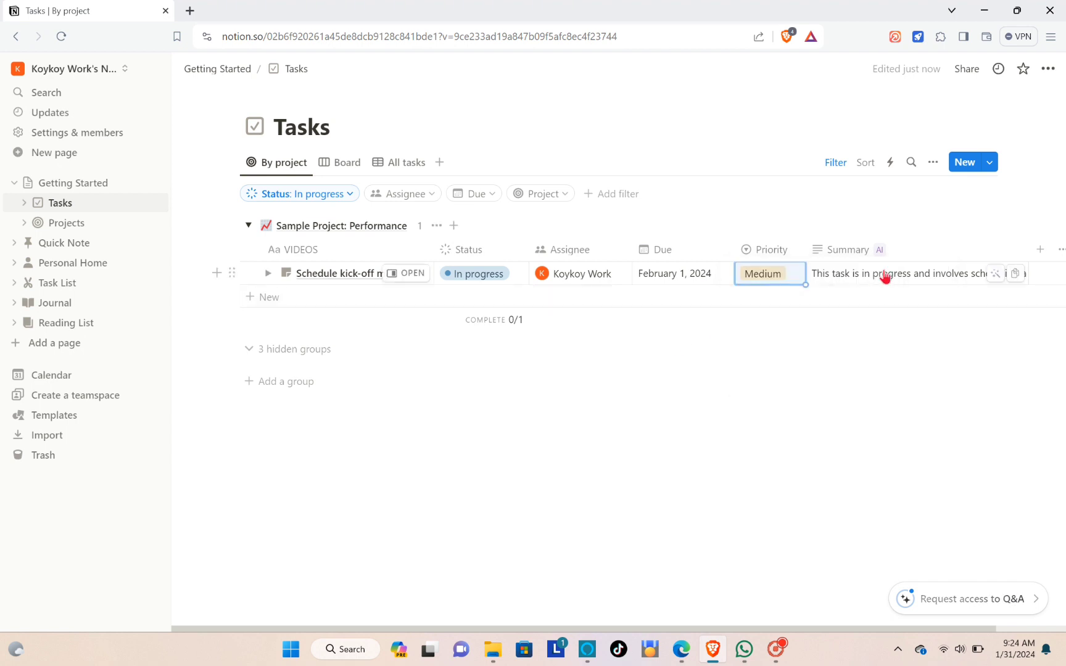
pyautogui.click(871, 275)
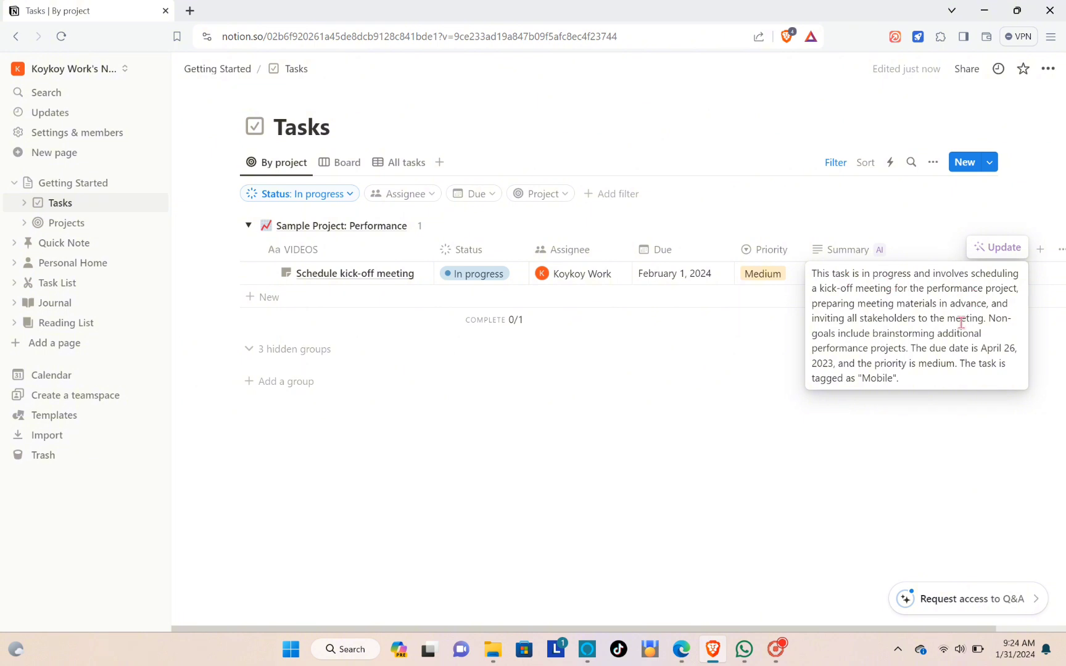
pyautogui.press('Escape')
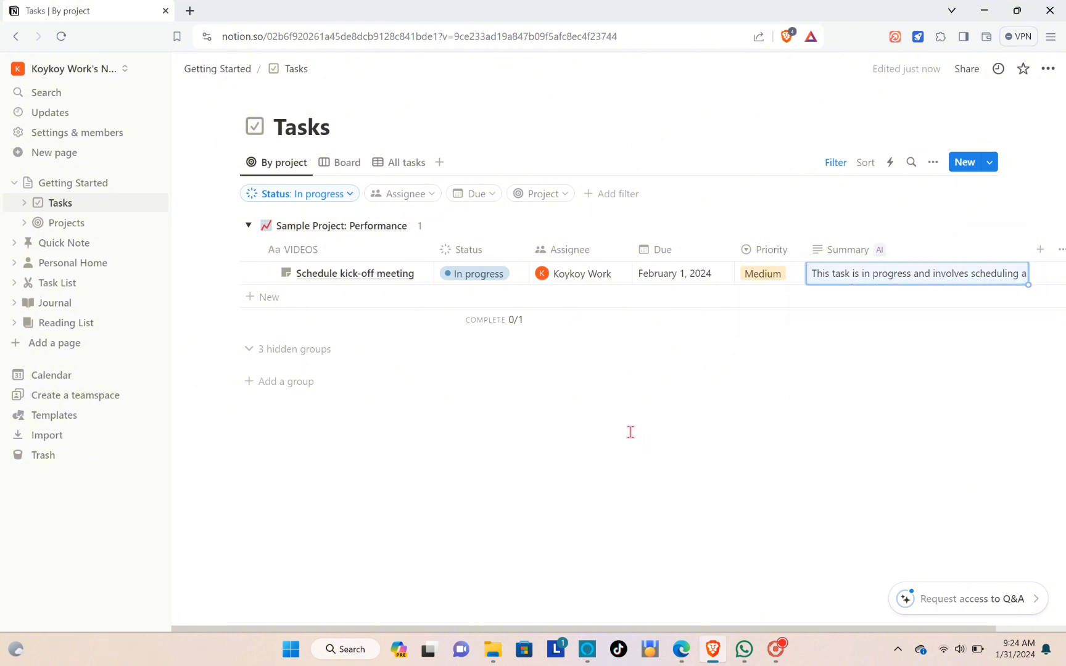
# Add a task named 20 VIDEOS to the Sample Project: Performance group.
pyautogui.click(266, 302)
pyautogui.write('Task')
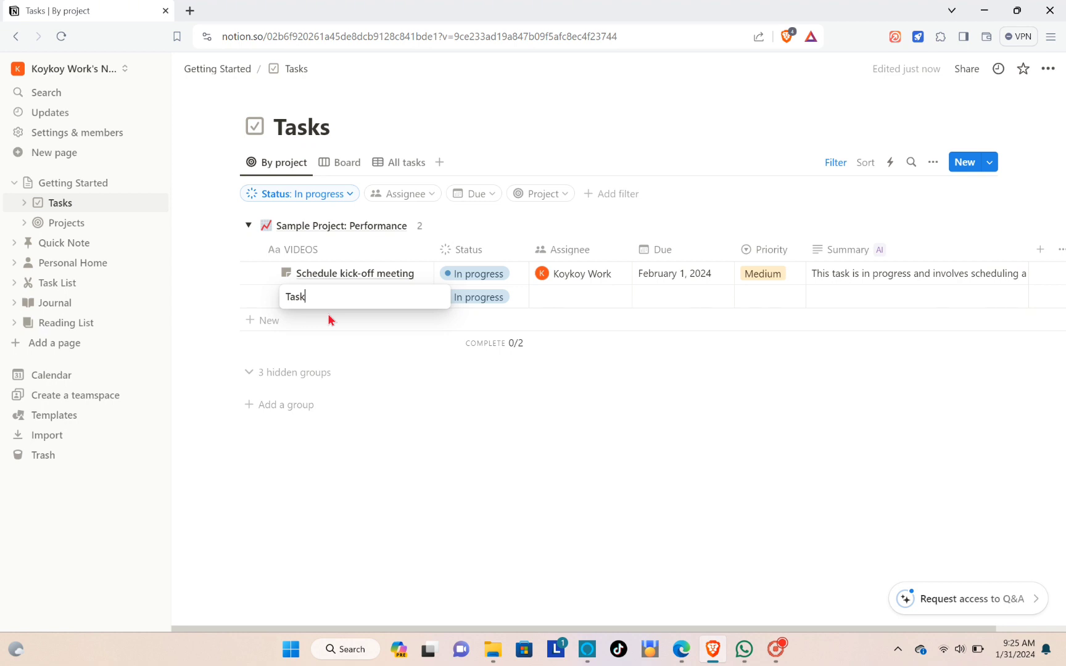
pyautogui.press('BackSpace')
pyautogui.press('BackSpace')
pyautogui.write('02')
pyautogui.press('BackSpace')
pyautogui.press('BackSpace')
pyautogui.write('20')
pyautogui.press('Return')
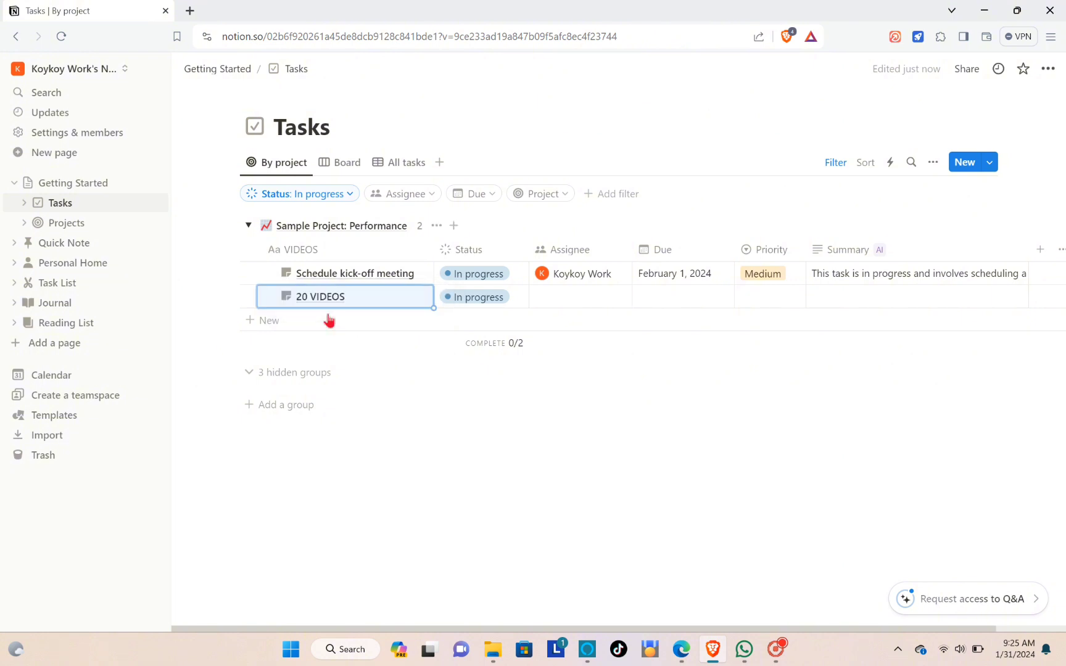
pyautogui.click(353, 343)
pyautogui.click(495, 380)
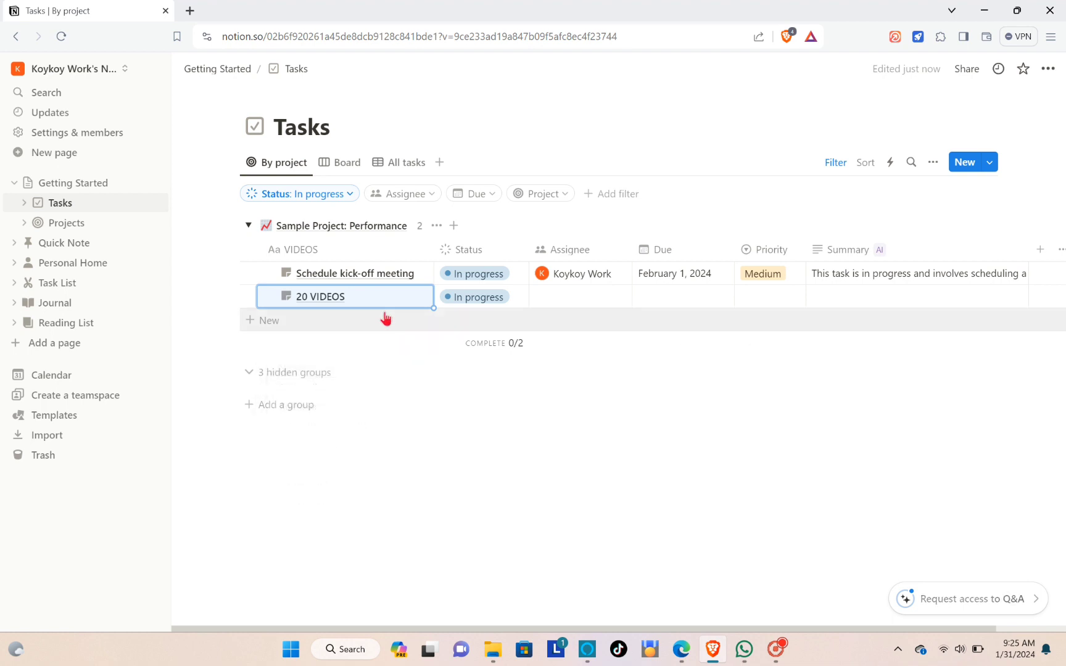
# Assign the 20 VIDEOS task to the workspace owner.
pyautogui.click(379, 304)
pyautogui.click(583, 302)
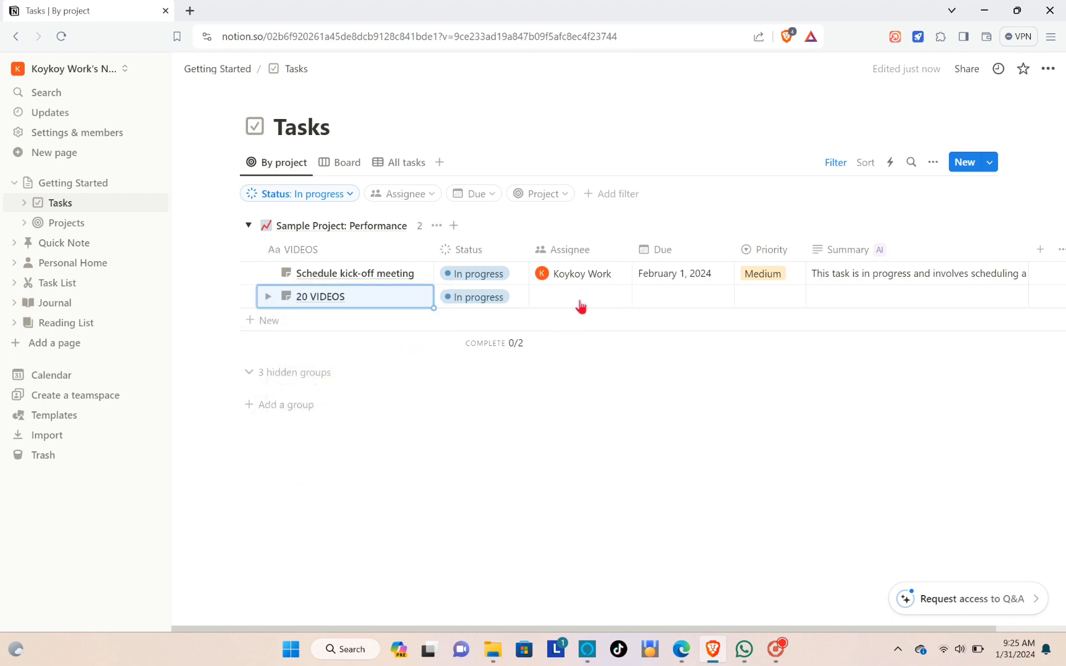
pyautogui.click(563, 297)
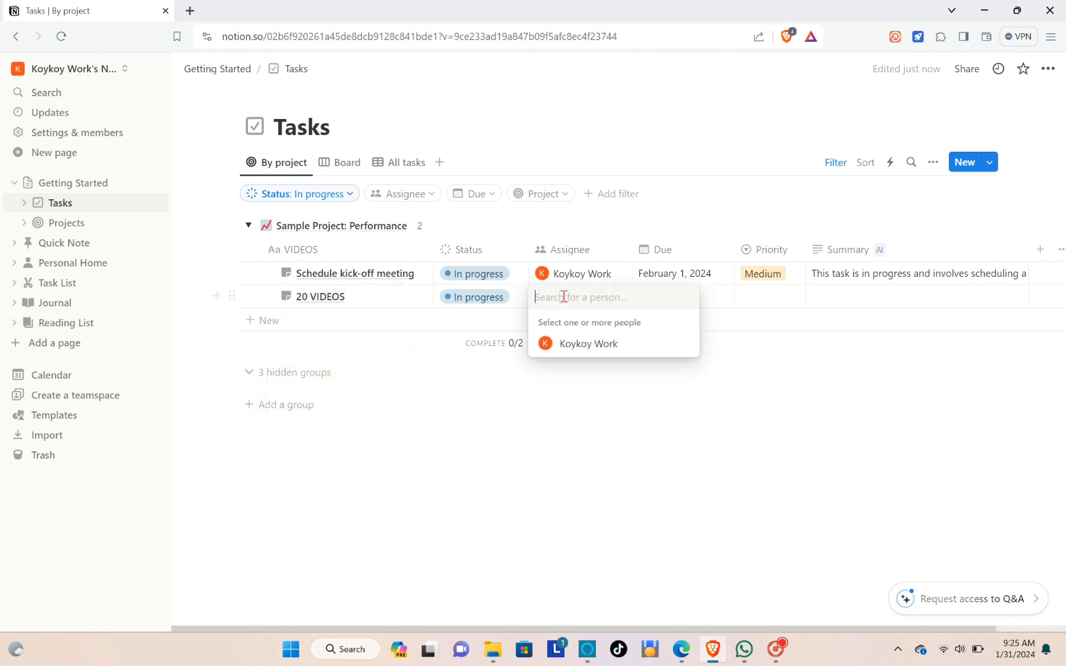
pyautogui.click(602, 344)
pyautogui.click(716, 302)
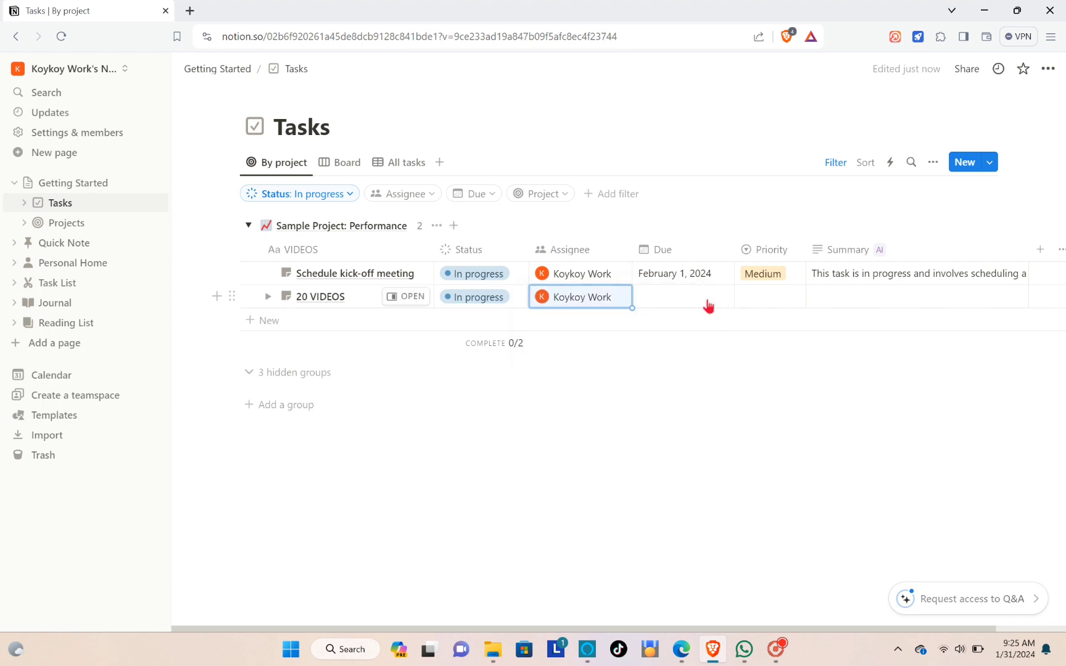
# Set the 20 VIDEOS task's due date to February 5, 2024 and its priority to High.
pyautogui.click(647, 303)
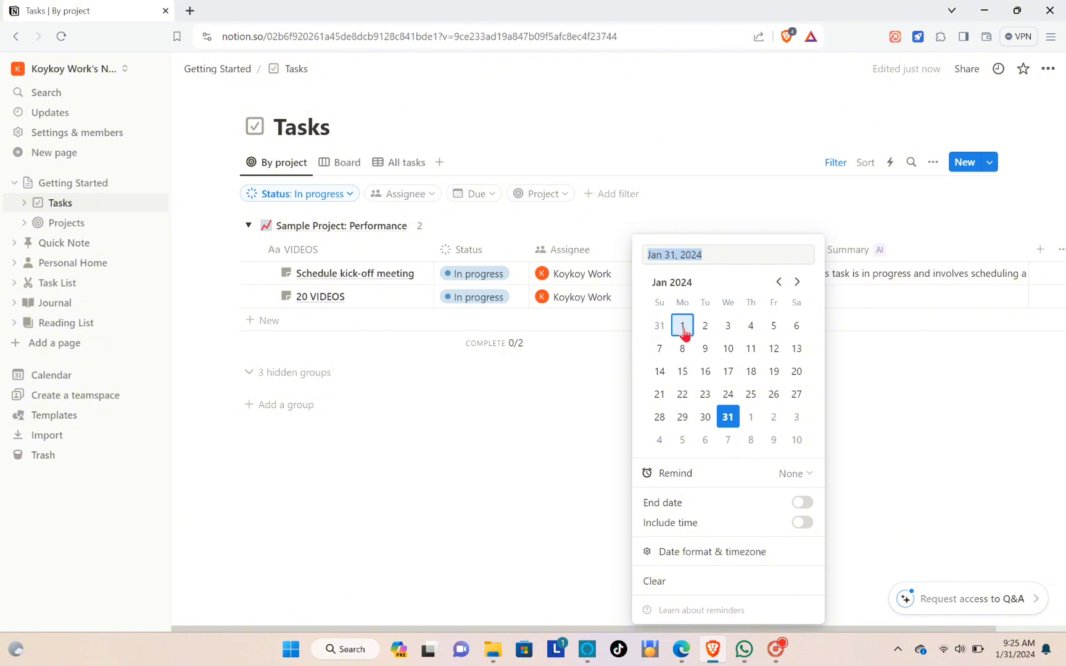
pyautogui.click(796, 284)
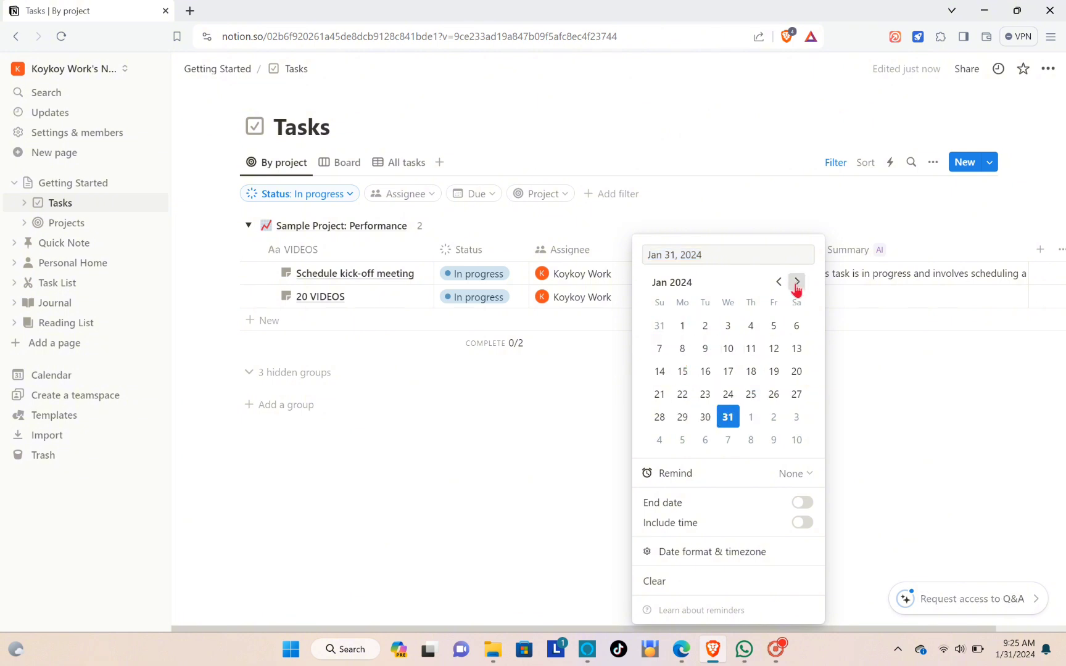
pyautogui.click(796, 285)
pyautogui.click(682, 351)
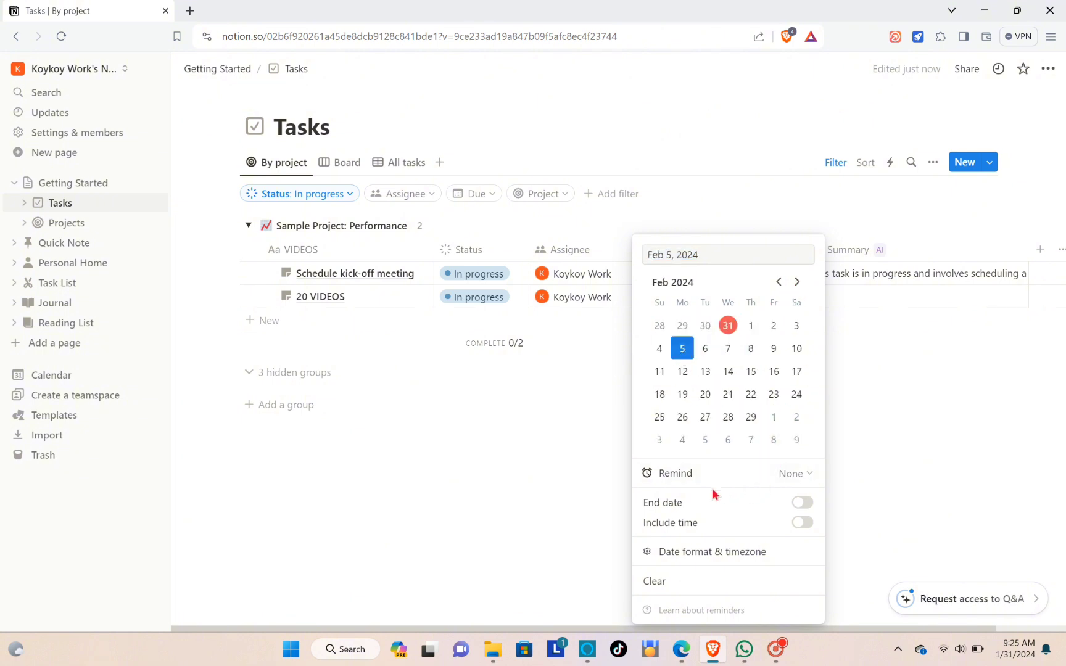
pyautogui.click(855, 351)
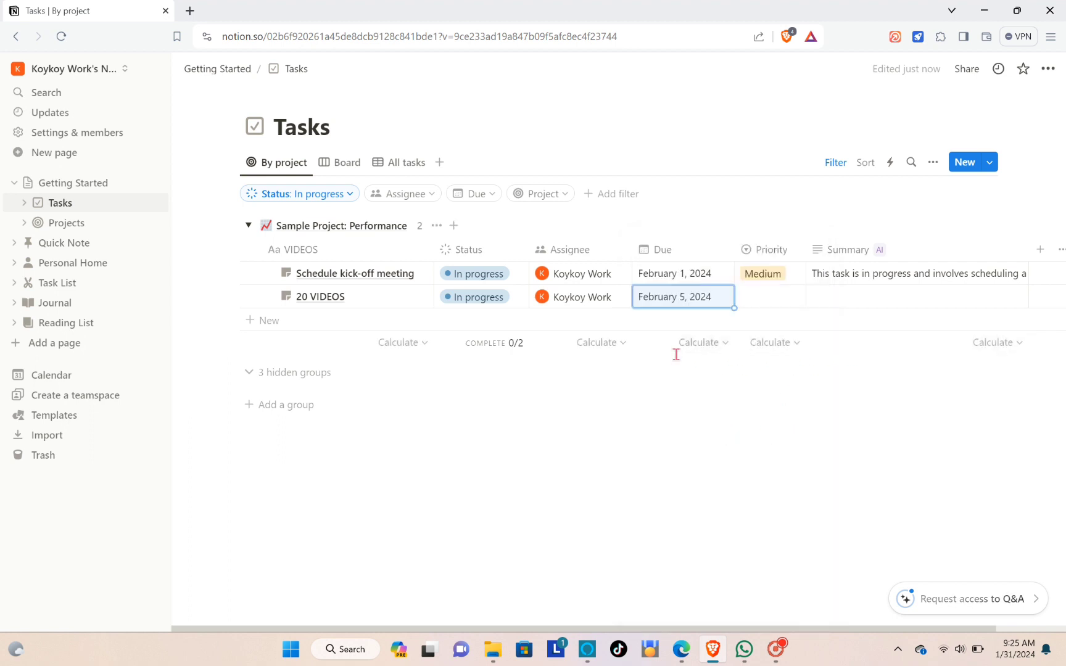
pyautogui.click(766, 299)
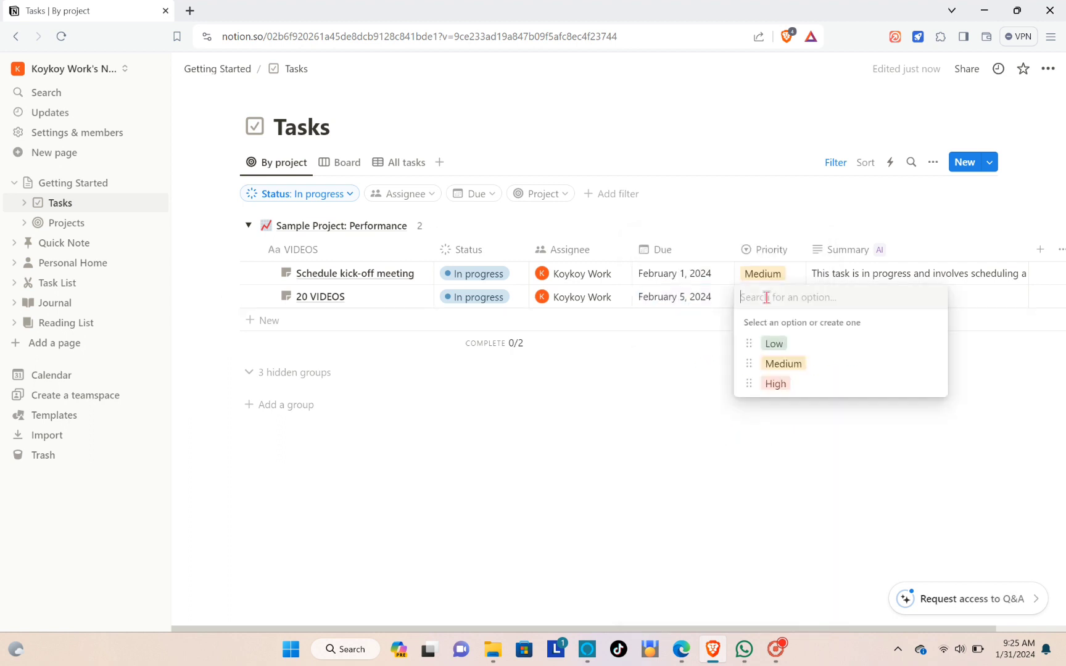
pyautogui.click(773, 385)
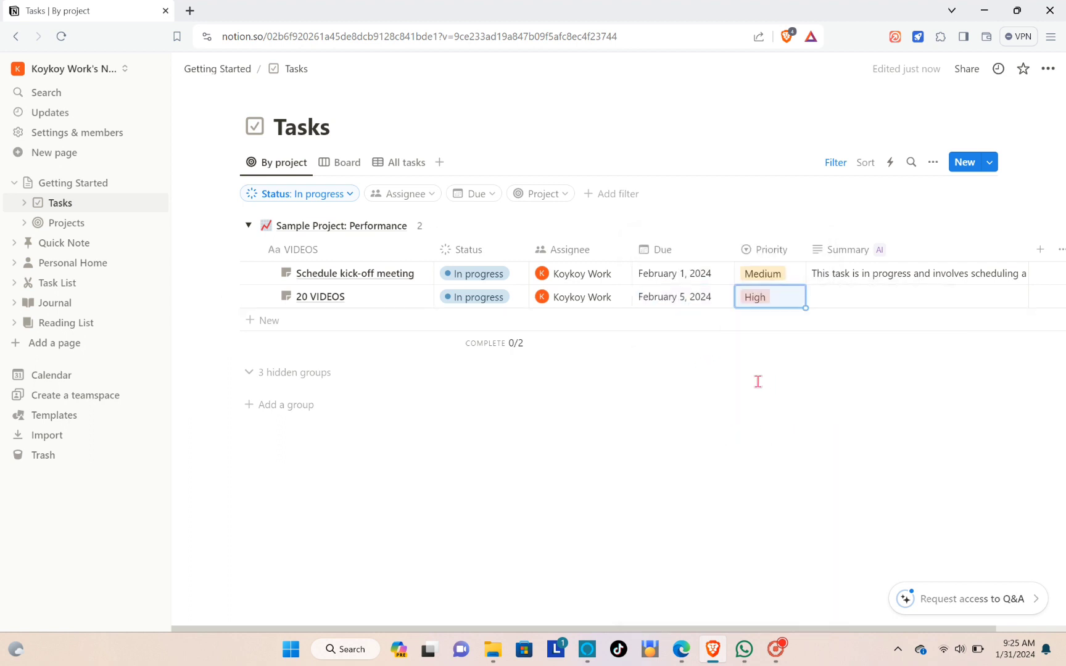
# Enter "We have to finish this before or on Feb. 9" as the summary of the 20 VIDEOS task.
pyautogui.click(845, 294)
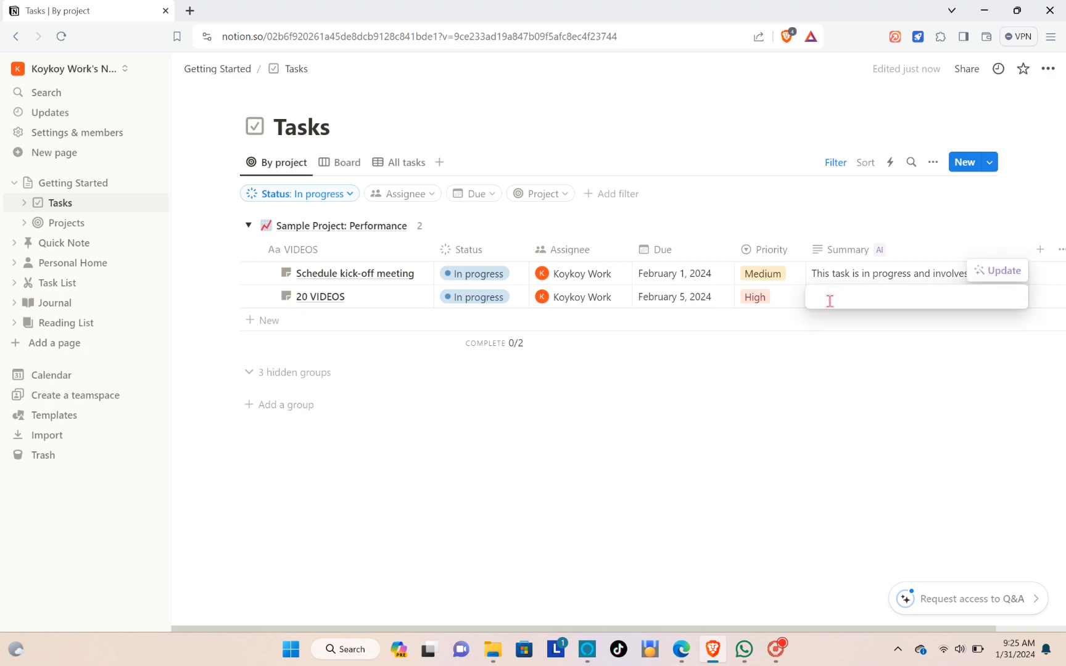
pyautogui.write('W')
pyautogui.press('capslock')
pyautogui.write('e have to')
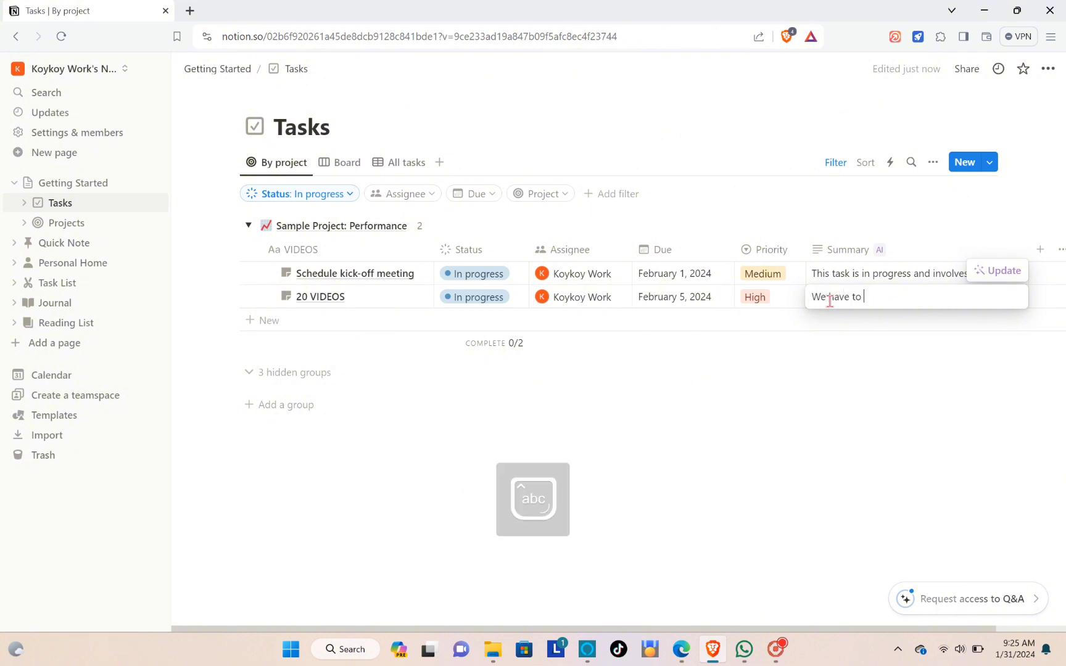
pyautogui.write(' finish this befpore')
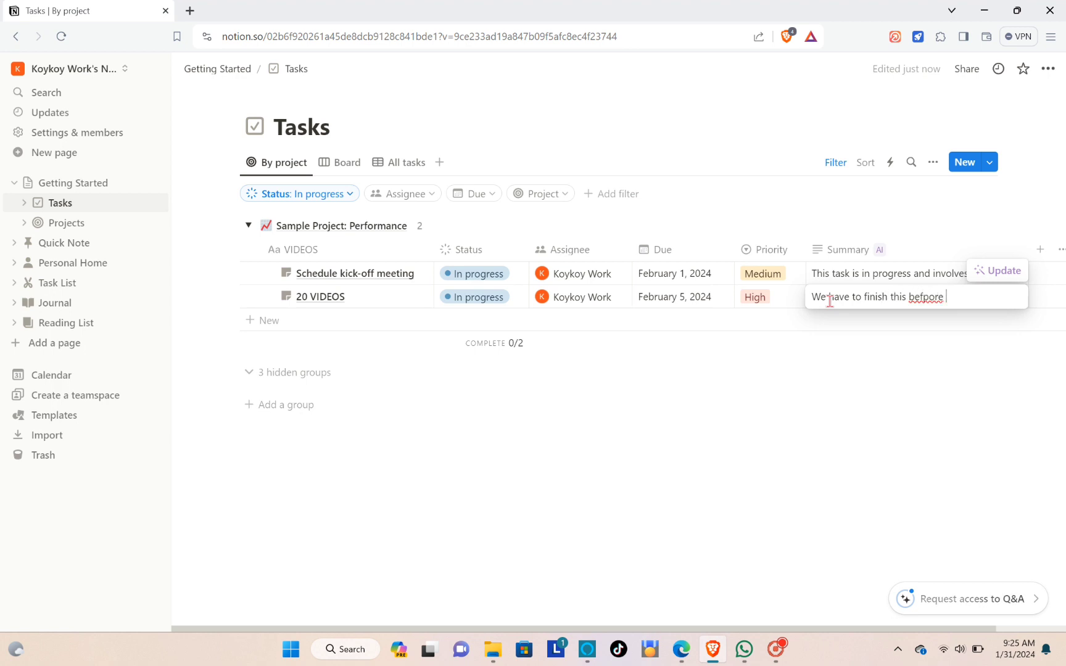
pyautogui.press('BackSpace')
pyautogui.press('BackSpace')
pyautogui.press('BackSpace')
pyautogui.press('BackSpace')
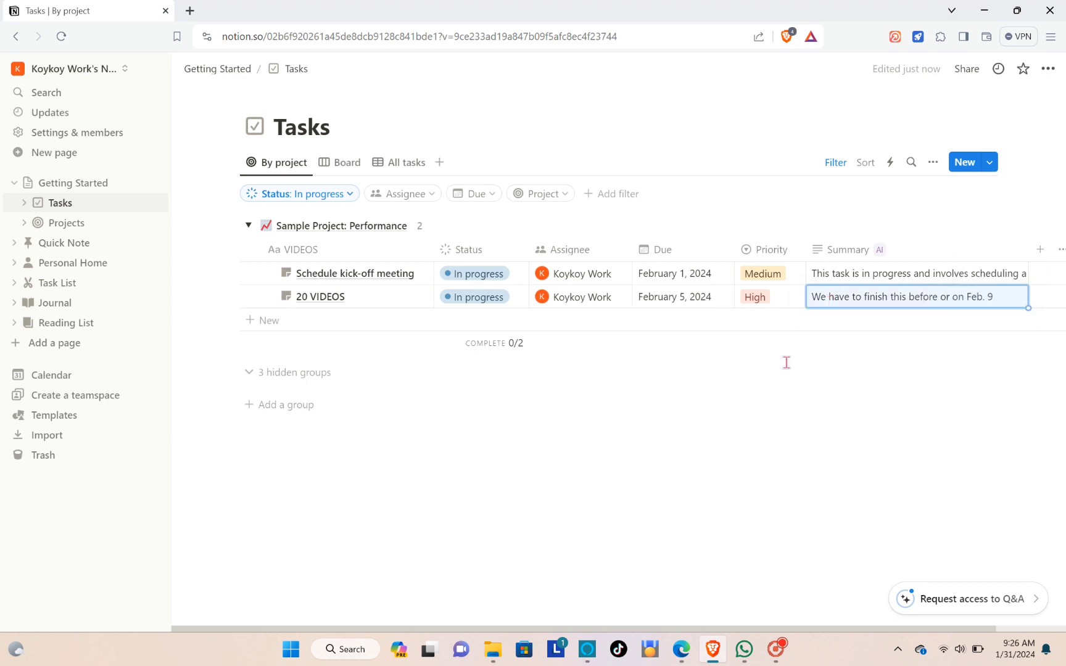
pyautogui.click(784, 361)
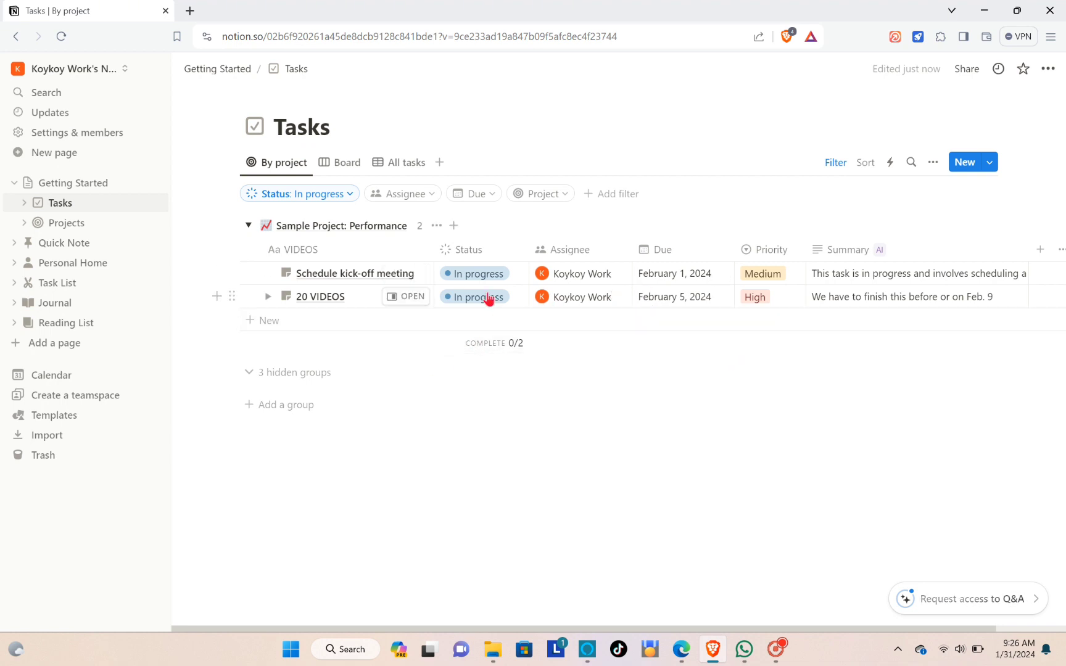
# Change the status of the Schedule kick-off meeting task to Done.
pyautogui.click(457, 281)
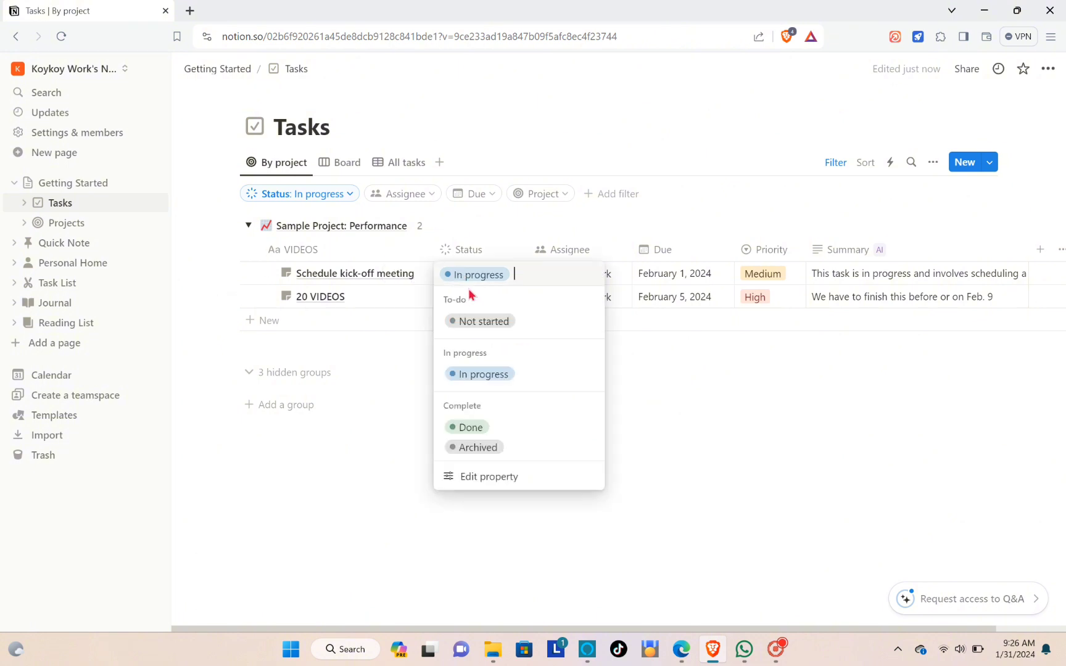
pyautogui.click(458, 432)
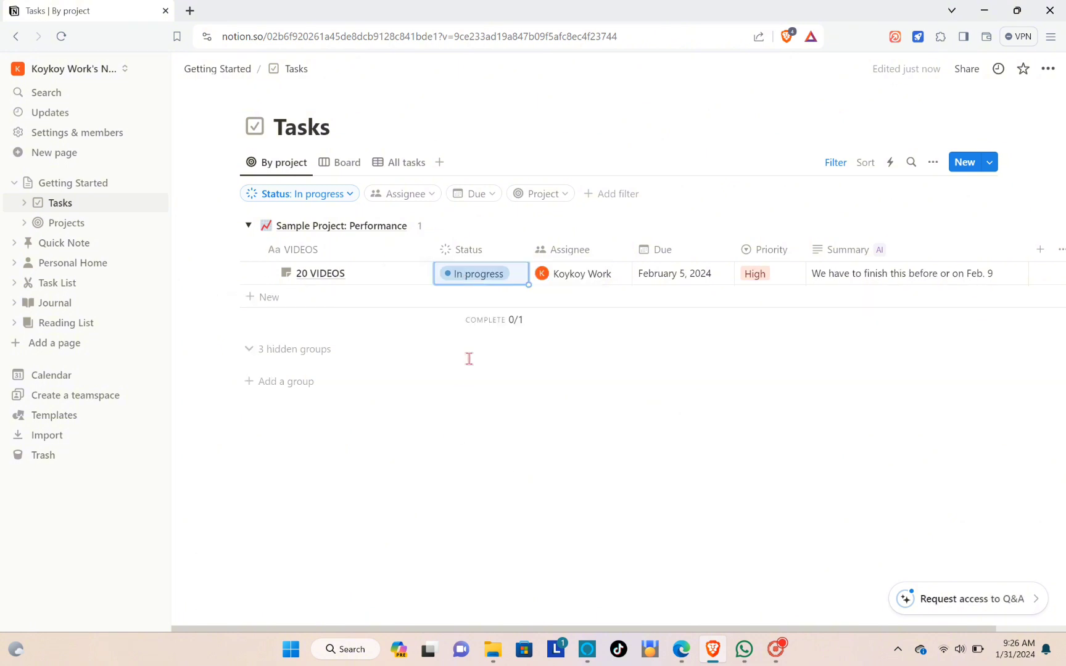
pyautogui.click(461, 381)
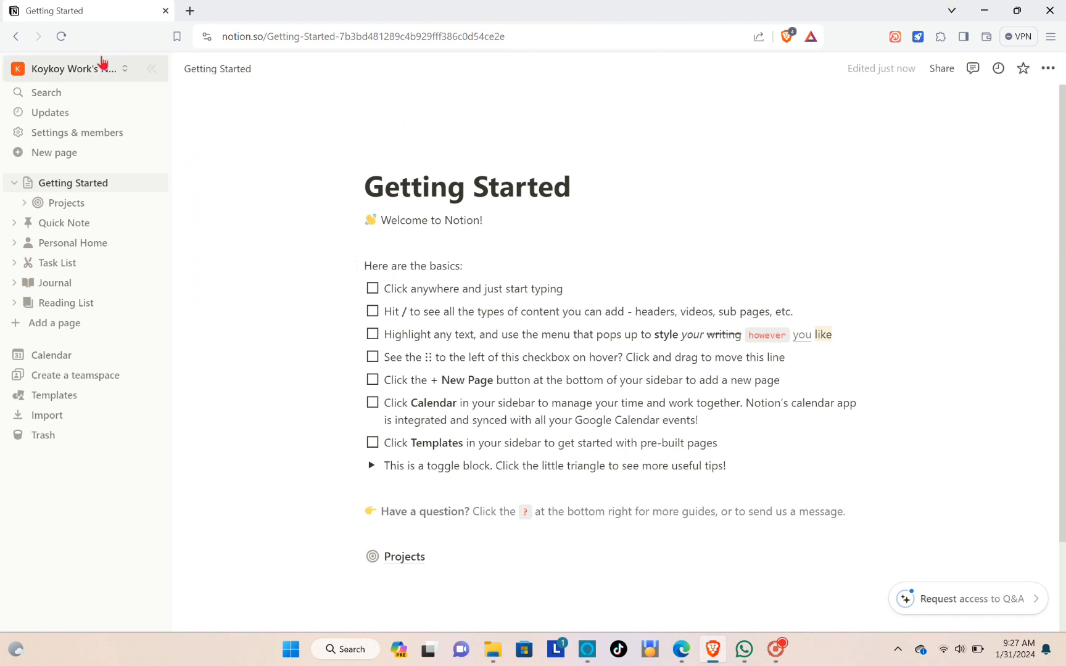
# Look at the workspace search and at the inbox, archived and all lists of updates.
pyautogui.click(68, 93)
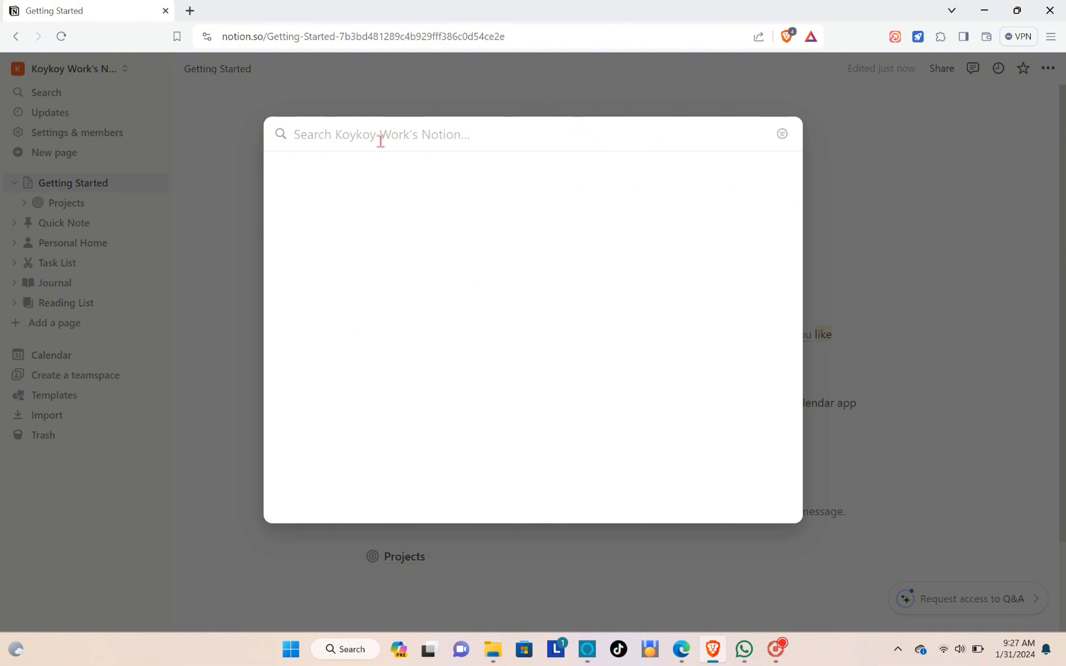
pyautogui.click(437, 100)
pyautogui.click(83, 113)
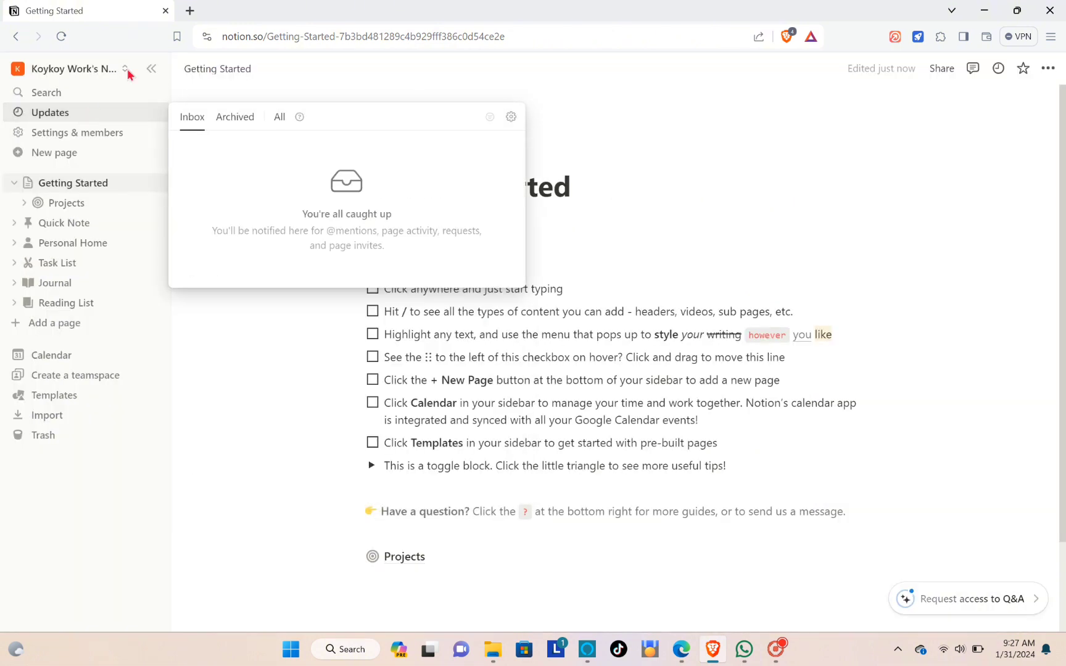
pyautogui.click(237, 120)
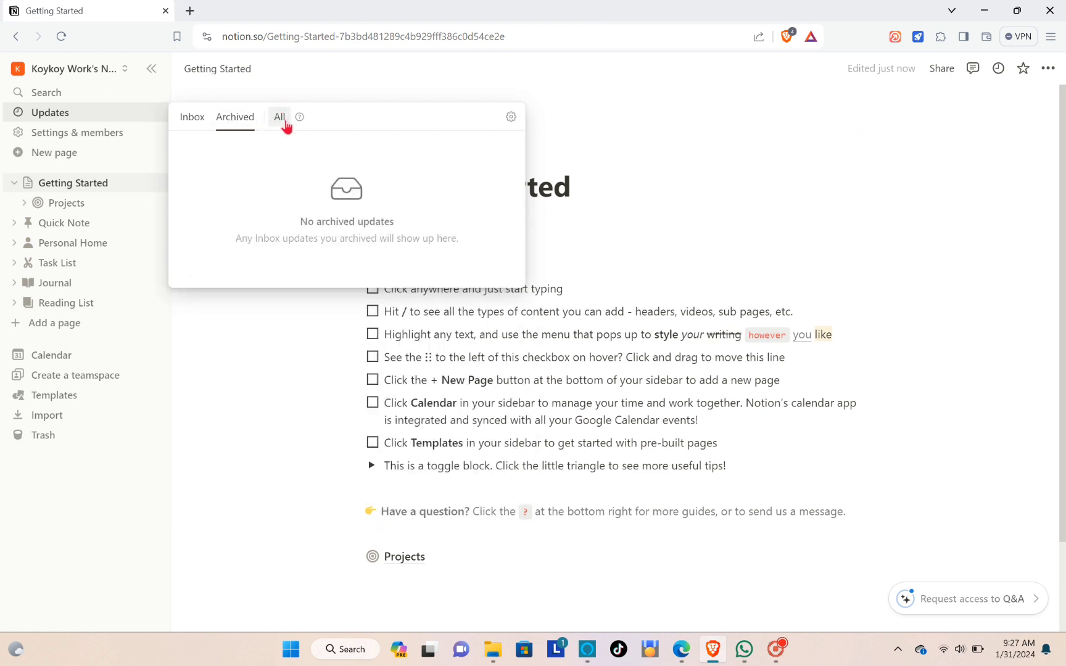
pyautogui.click(281, 126)
pyautogui.click(296, 89)
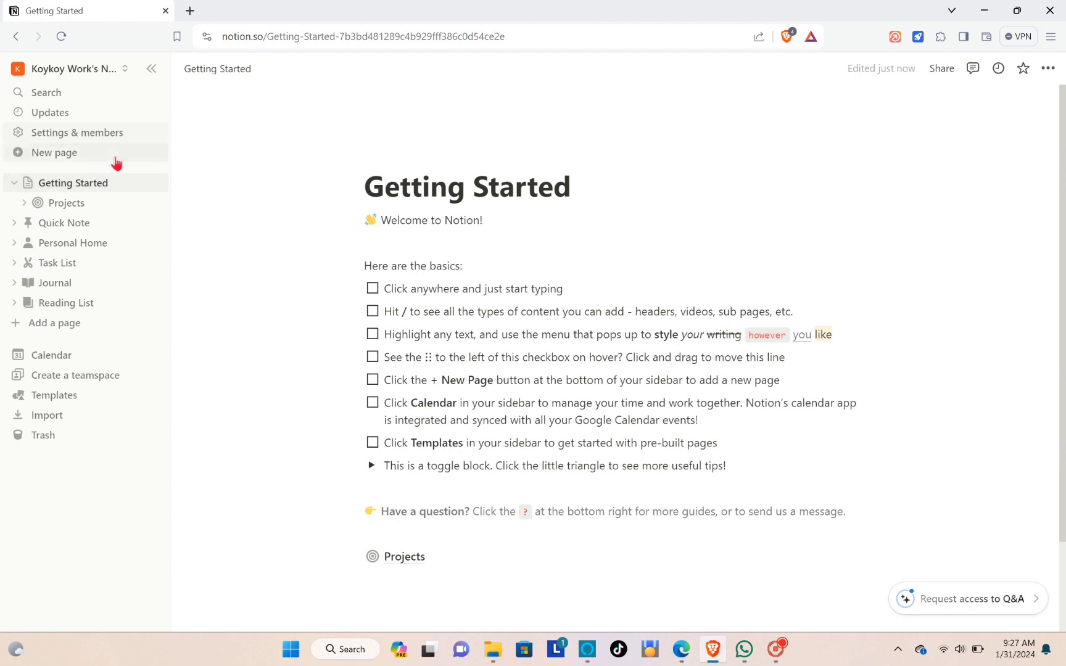
# Copy the workspace invite link from the member settings.
pyautogui.click(93, 132)
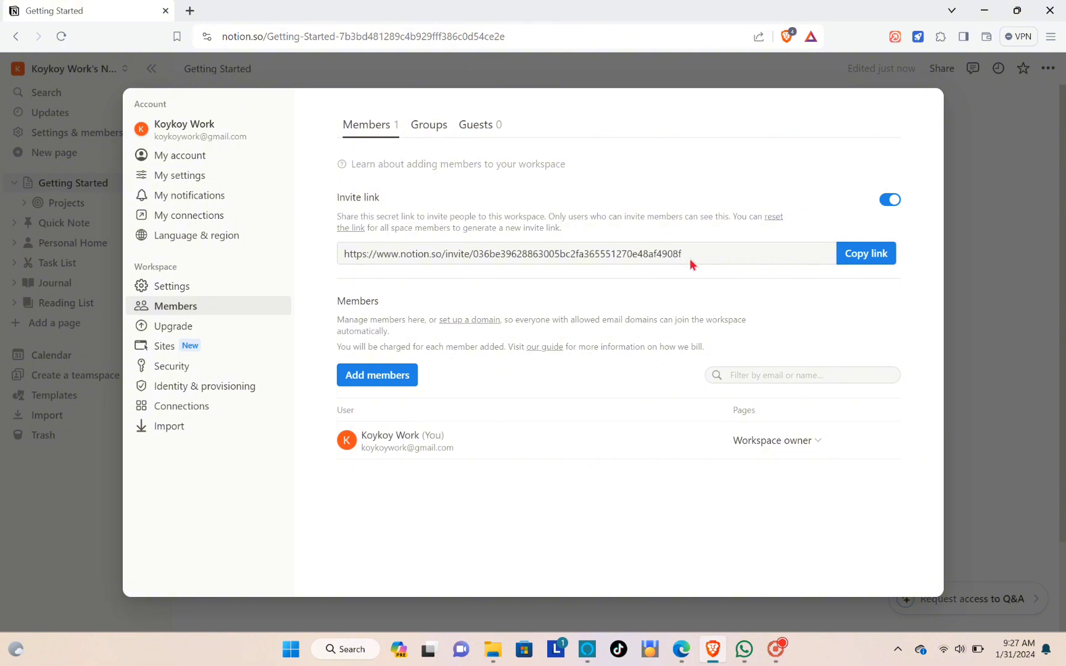
pyautogui.moveTo(686, 256); pyautogui.dragTo(286, 277)
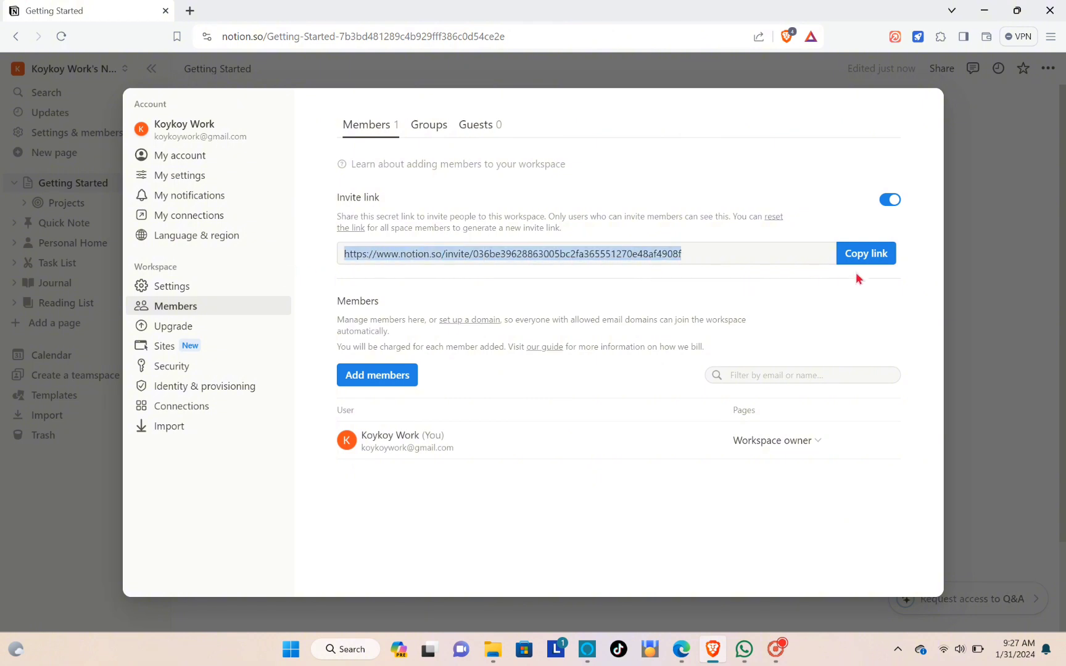
pyautogui.click(843, 256)
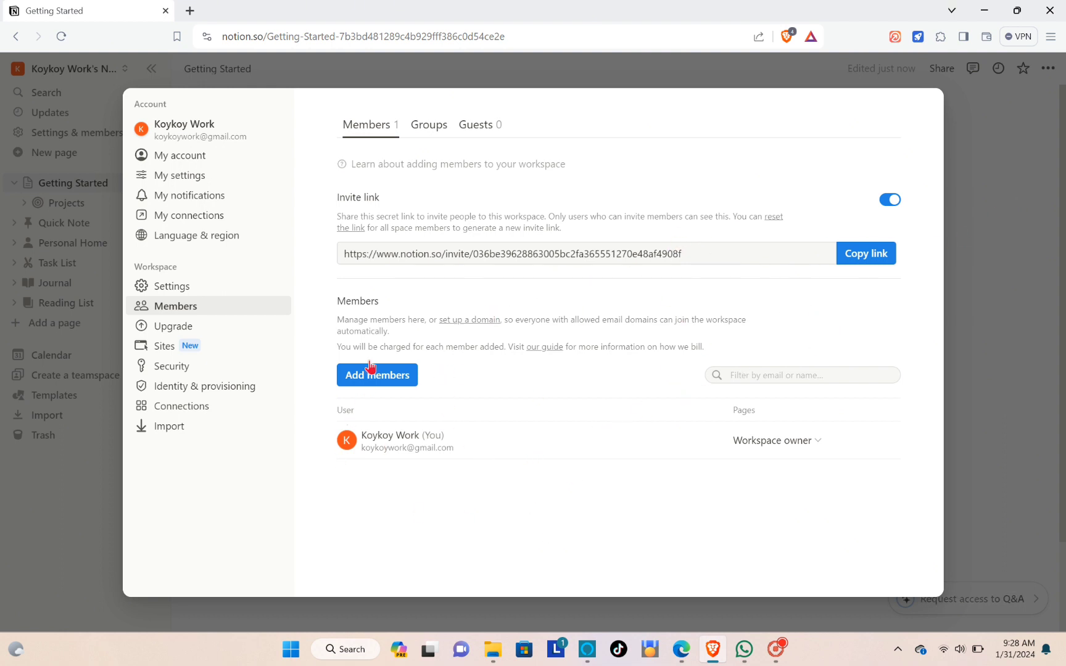
# Look at the form for adding workspace members and its role options, and close the member settings.
pyautogui.click(404, 375)
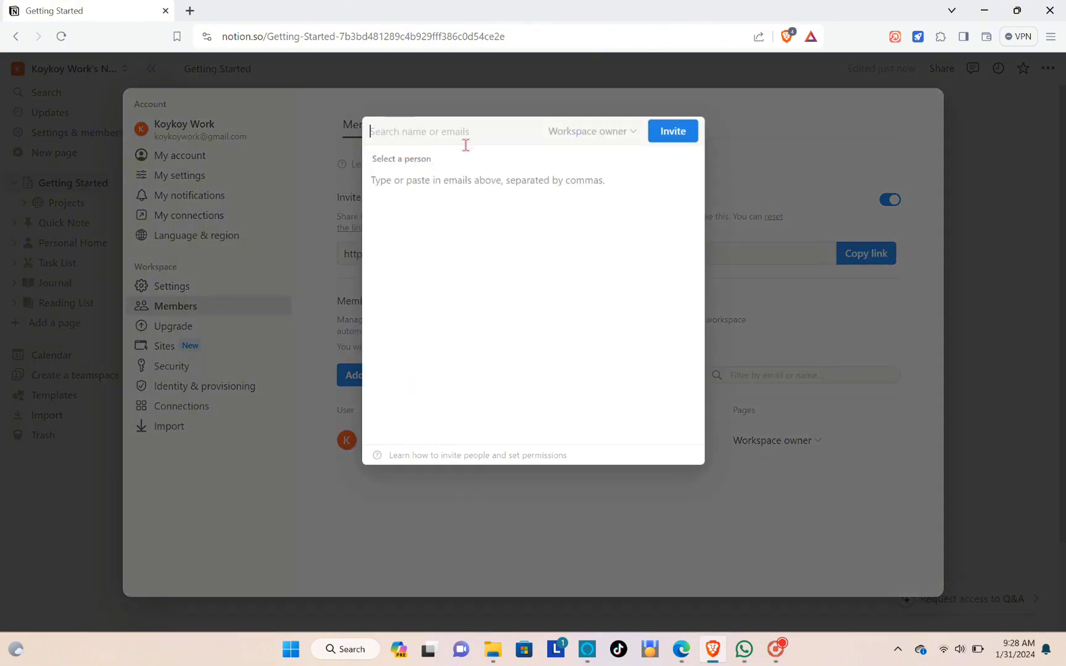
pyautogui.click(633, 132)
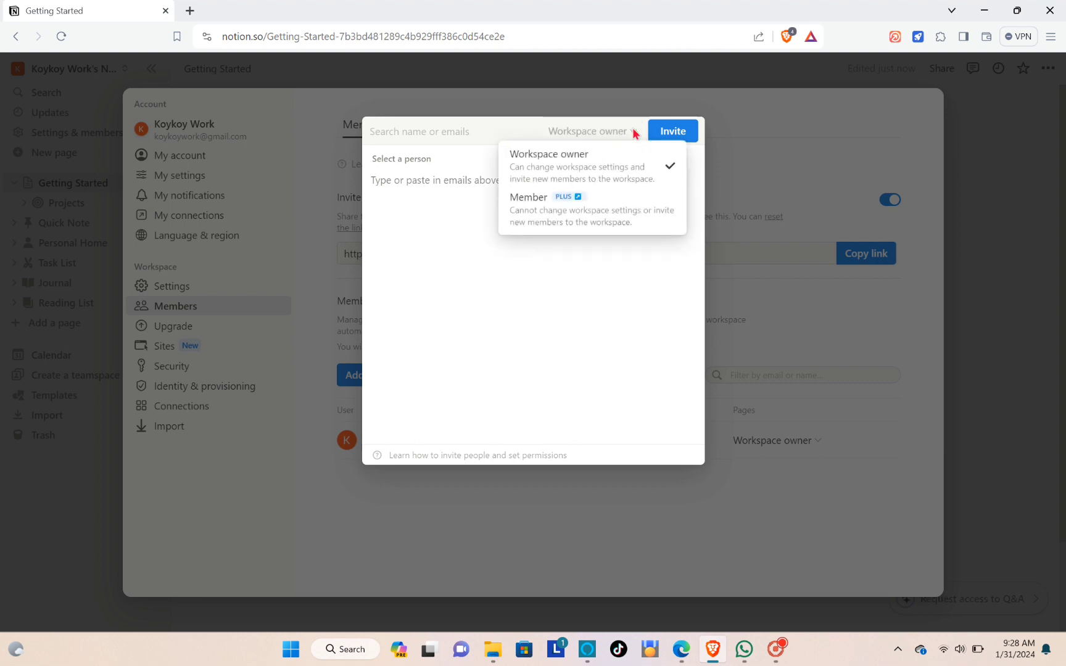
pyautogui.click(633, 132)
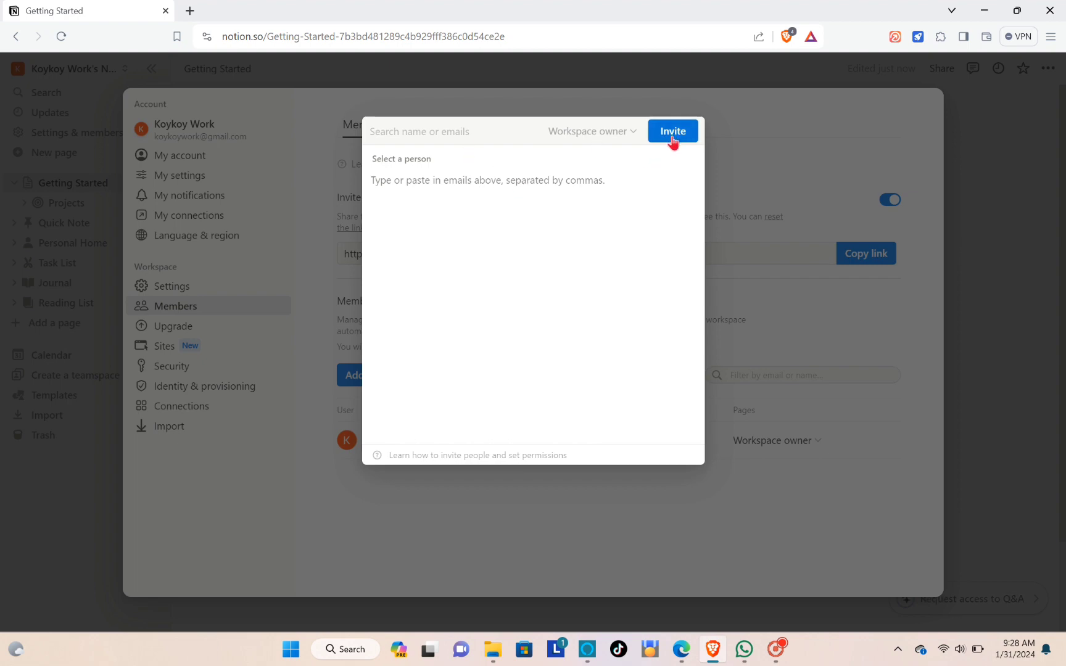
pyautogui.click(805, 161)
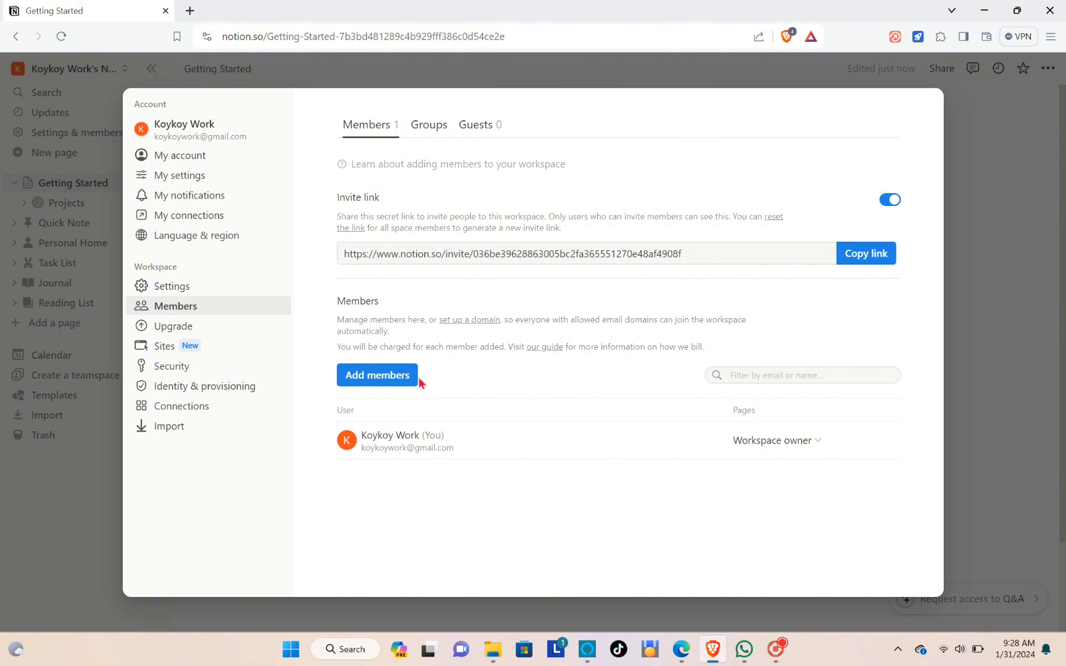
pyautogui.press('Escape')
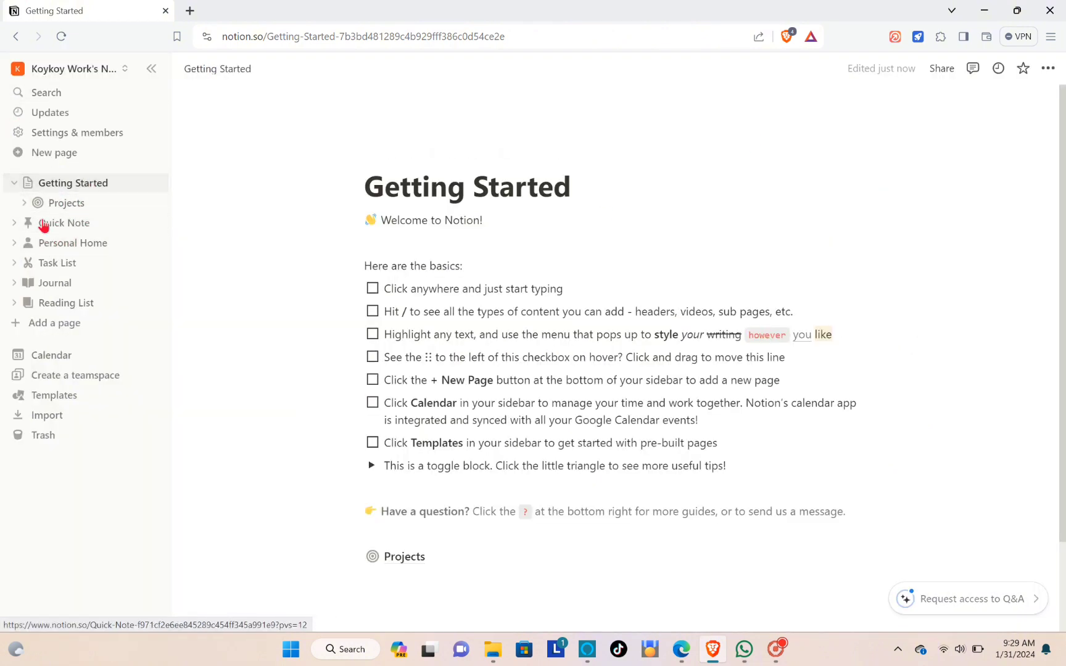
# Look at the Projects page and read through the tip, text, to-do, sub-page and link sections of the Quick Note page.
pyautogui.click(66, 205)
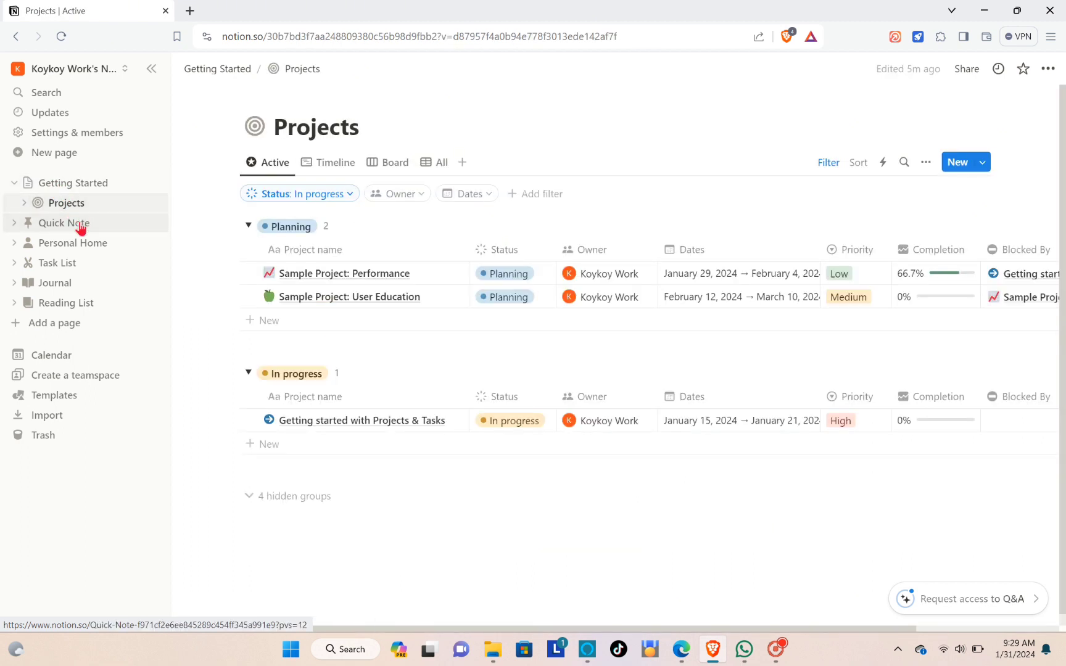
pyautogui.click(60, 229)
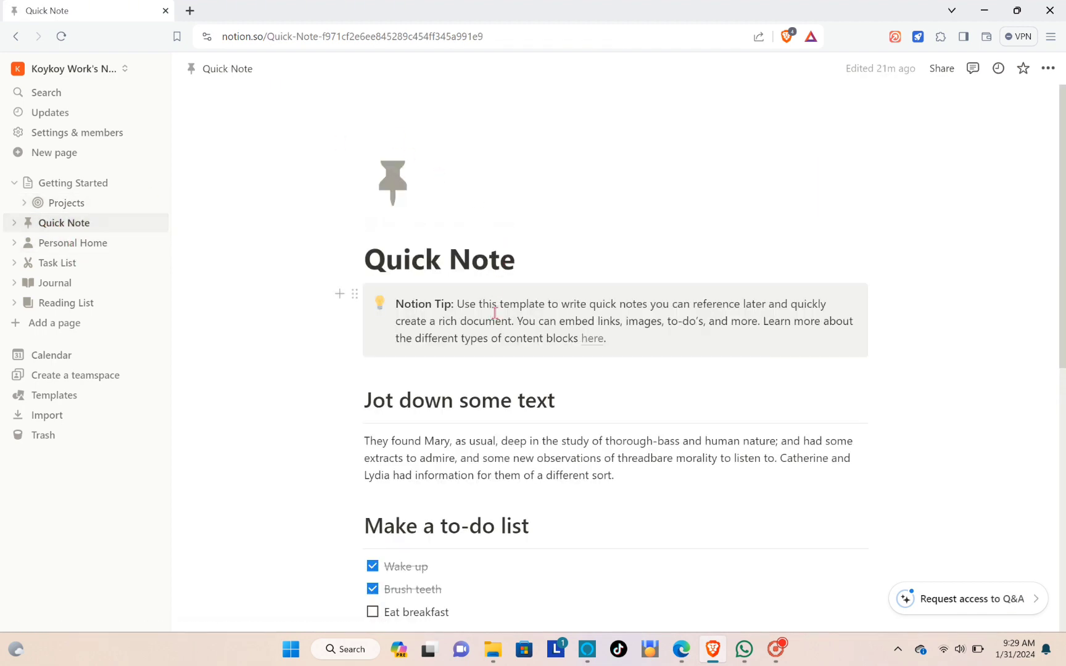
pyautogui.scroll(-8, 494, 313)
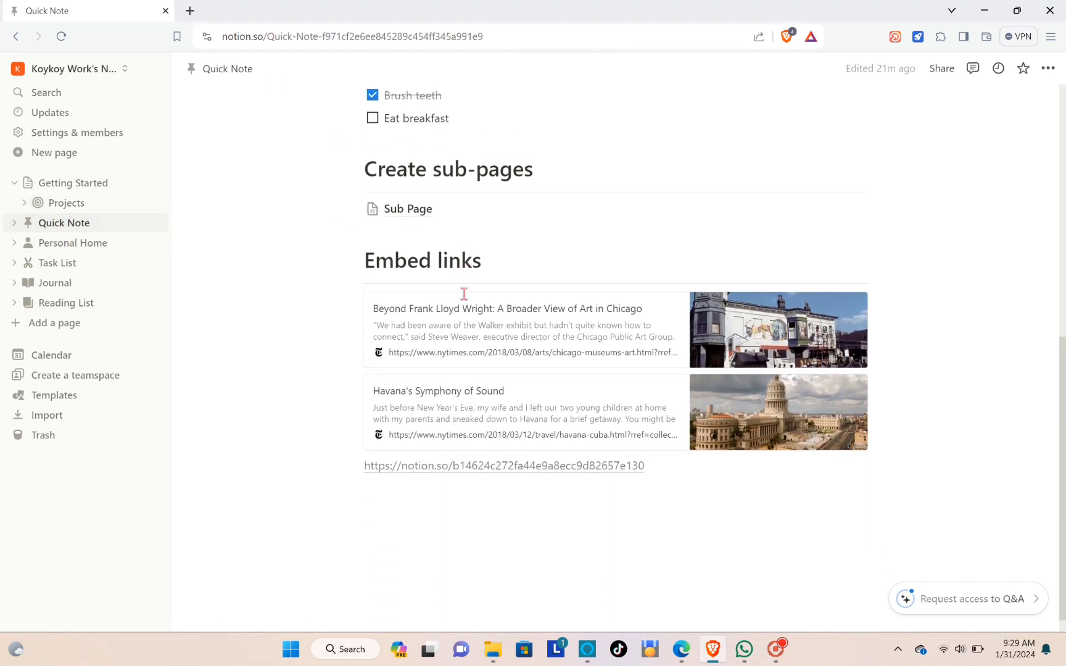
pyautogui.scroll(8, 464, 294)
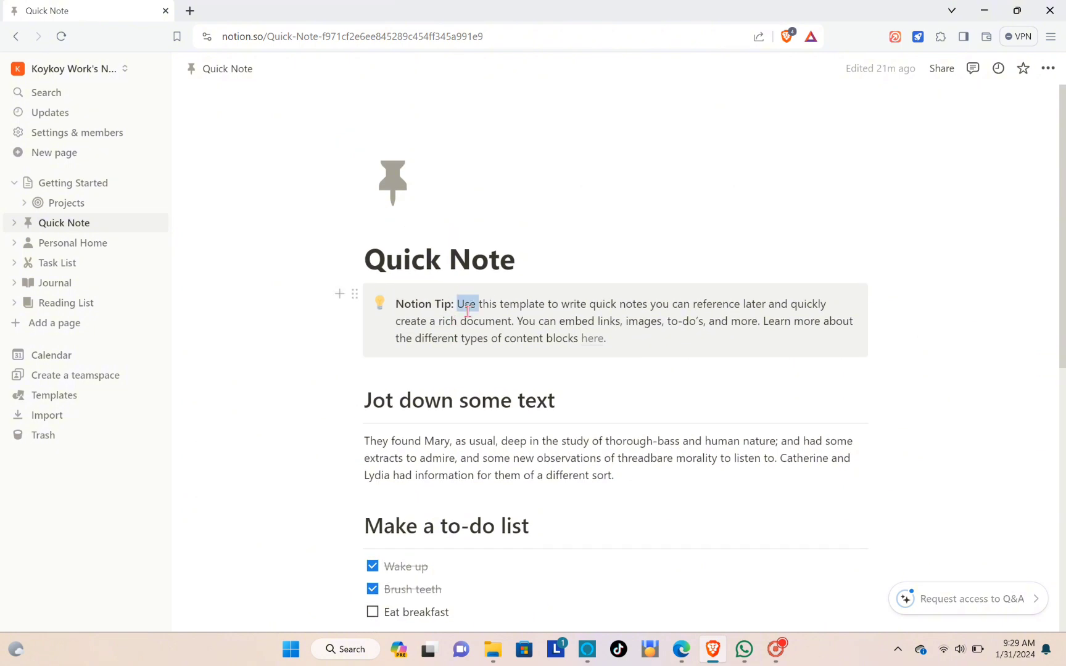
pyautogui.tripleClick(468, 310)
pyautogui.click(467, 311)
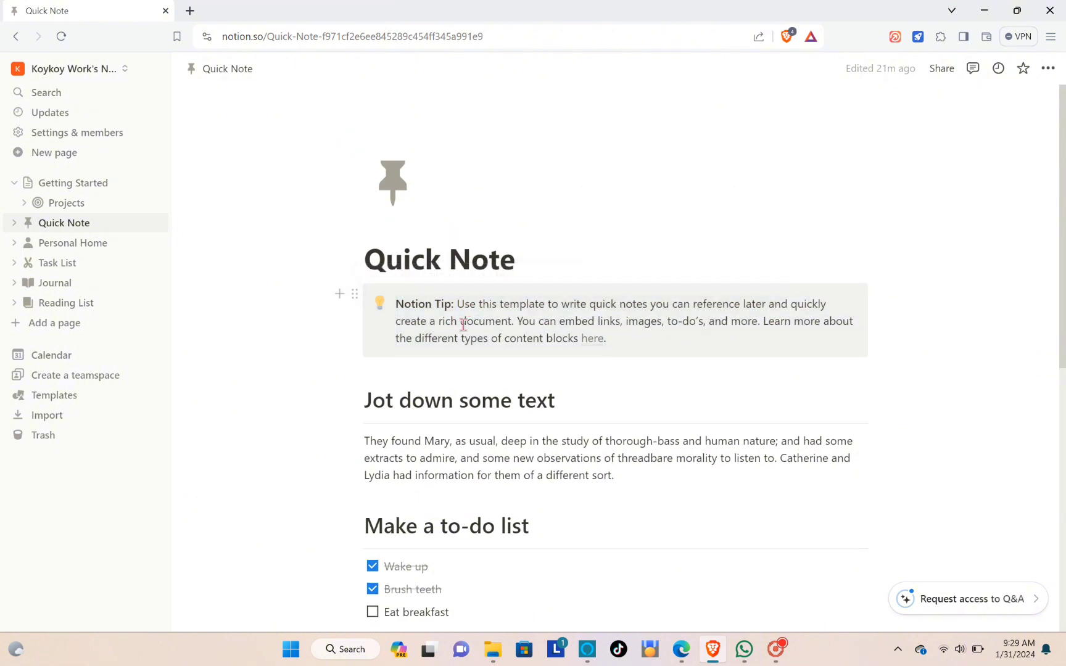
pyautogui.scroll(-3, 438, 348)
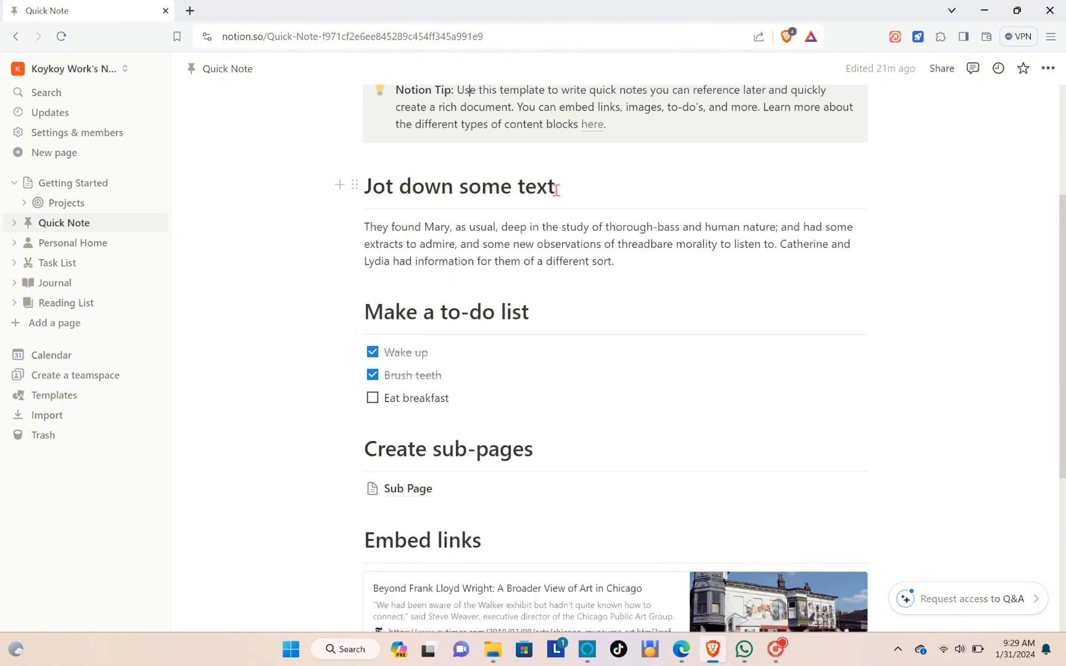
pyautogui.tripleClick(422, 188)
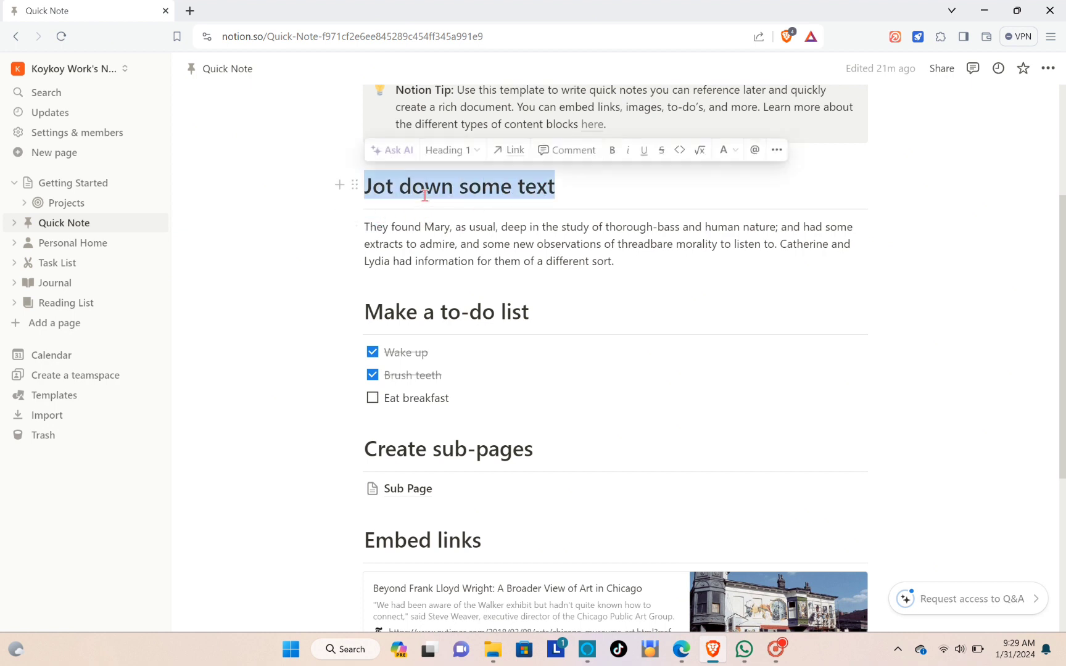
pyautogui.click(438, 257)
pyautogui.doubleClick(434, 242)
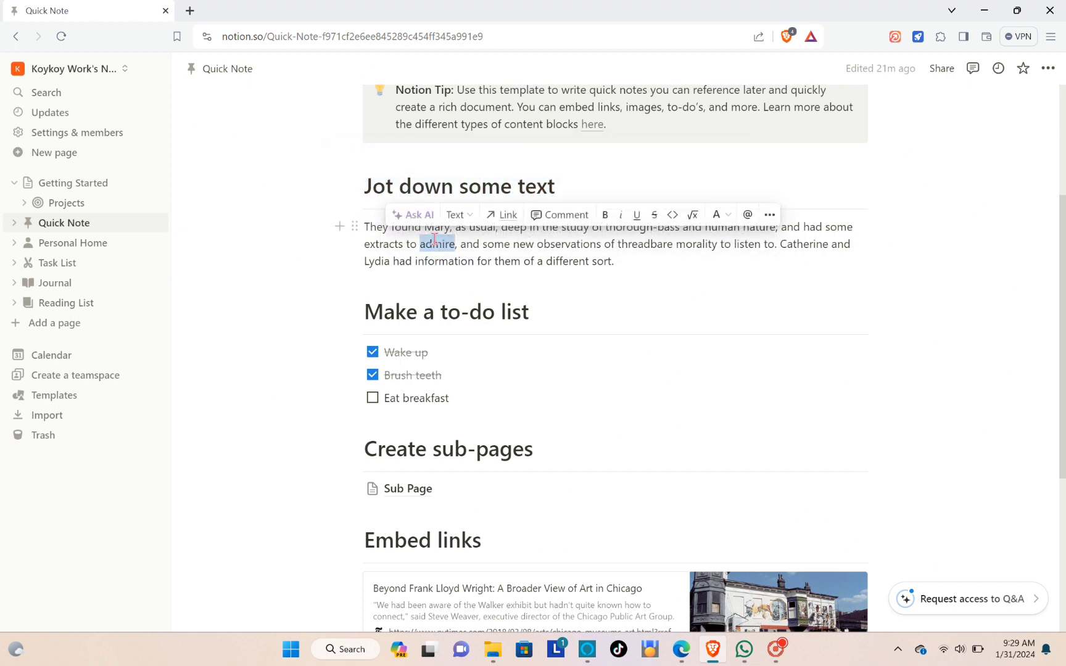
# Open the Personal Home page and look through the gallery of available cover images without choosing one.
pyautogui.click(74, 244)
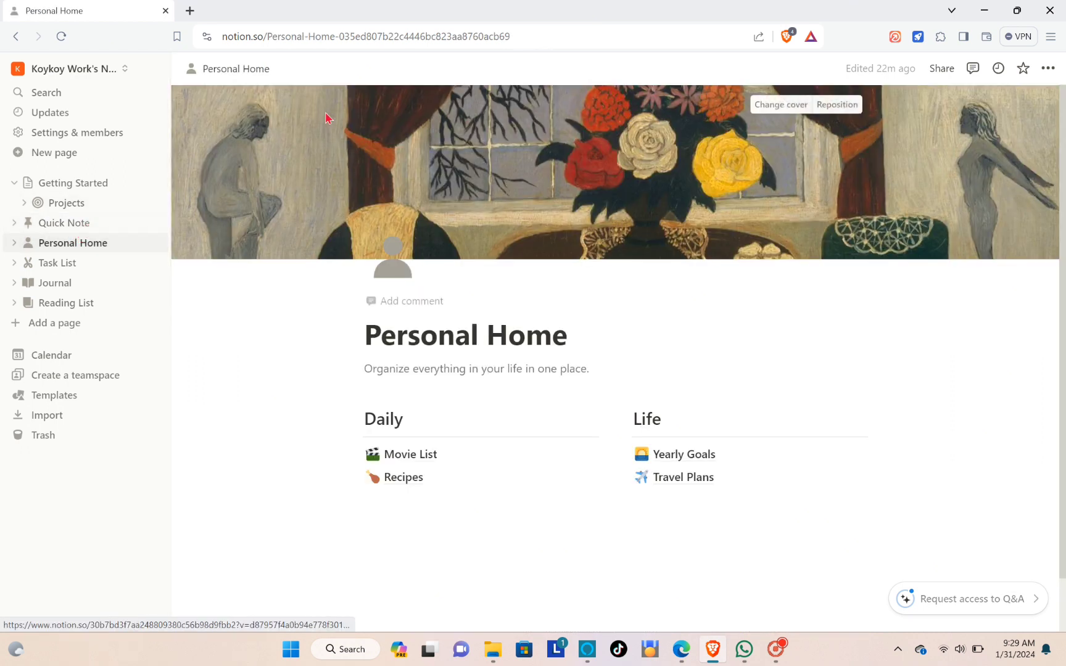
pyautogui.click(779, 104)
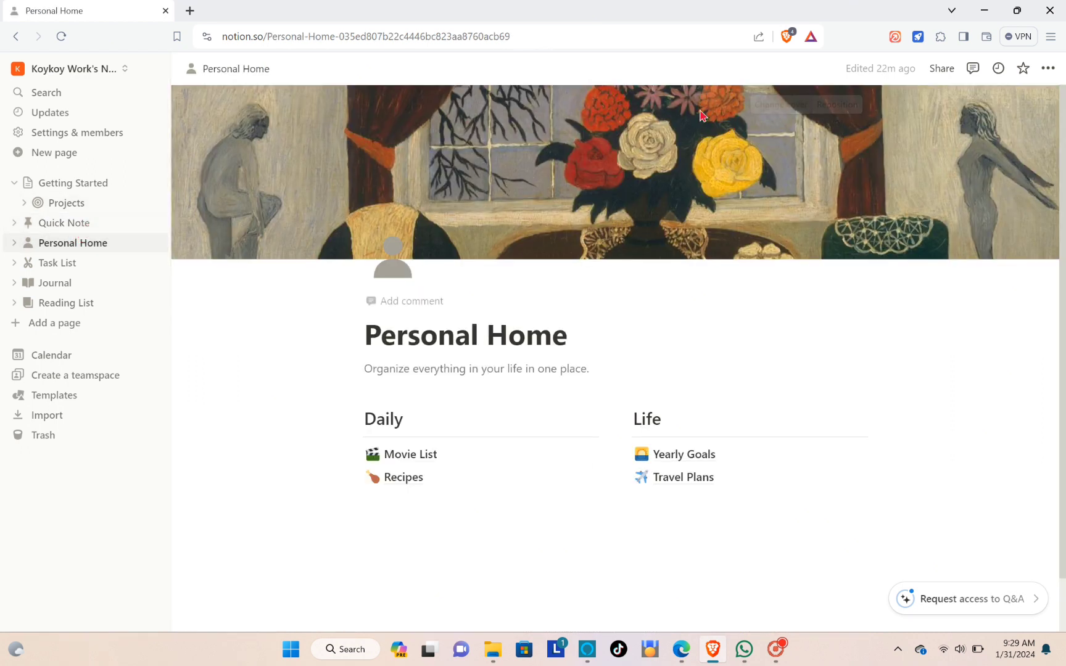
pyautogui.scroll(-5, 740, 201)
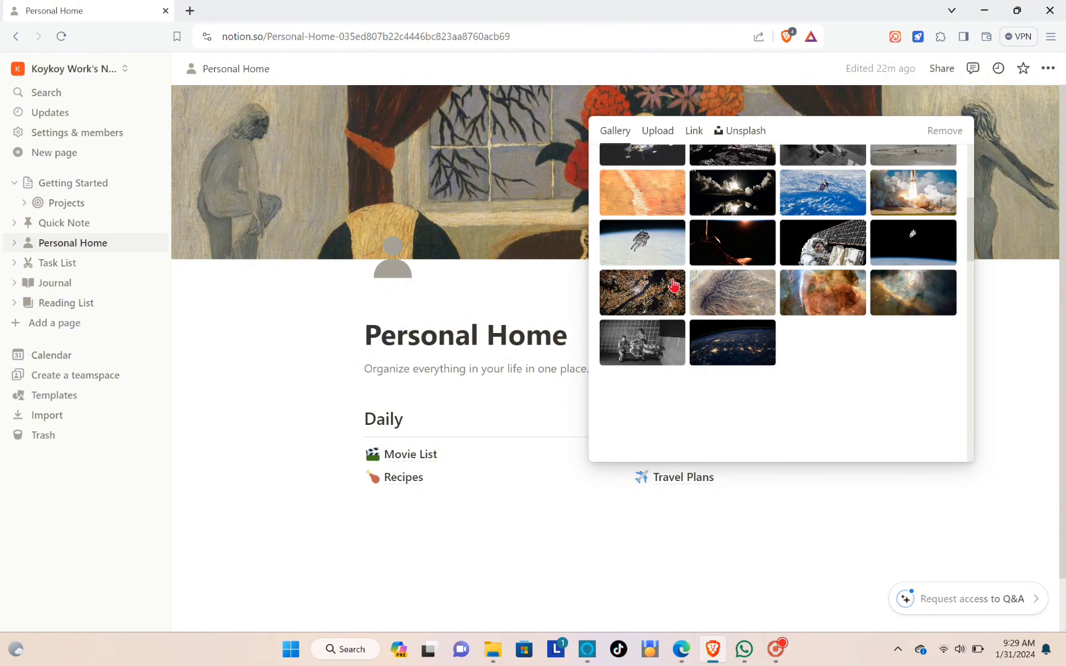
pyautogui.scroll(5, 688, 197)
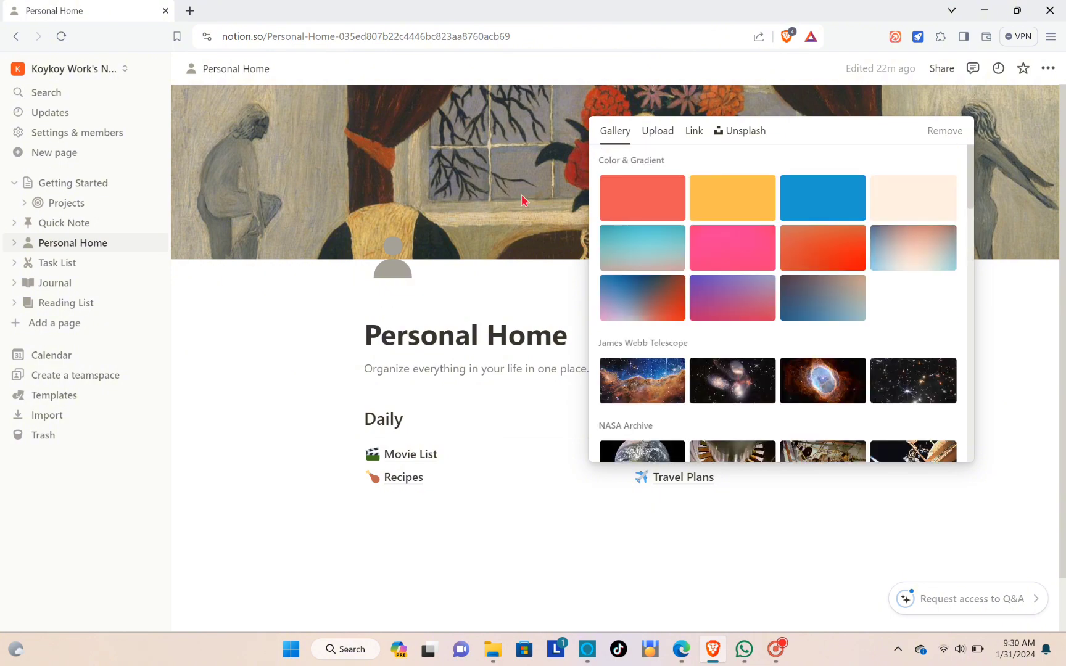
pyautogui.click(527, 193)
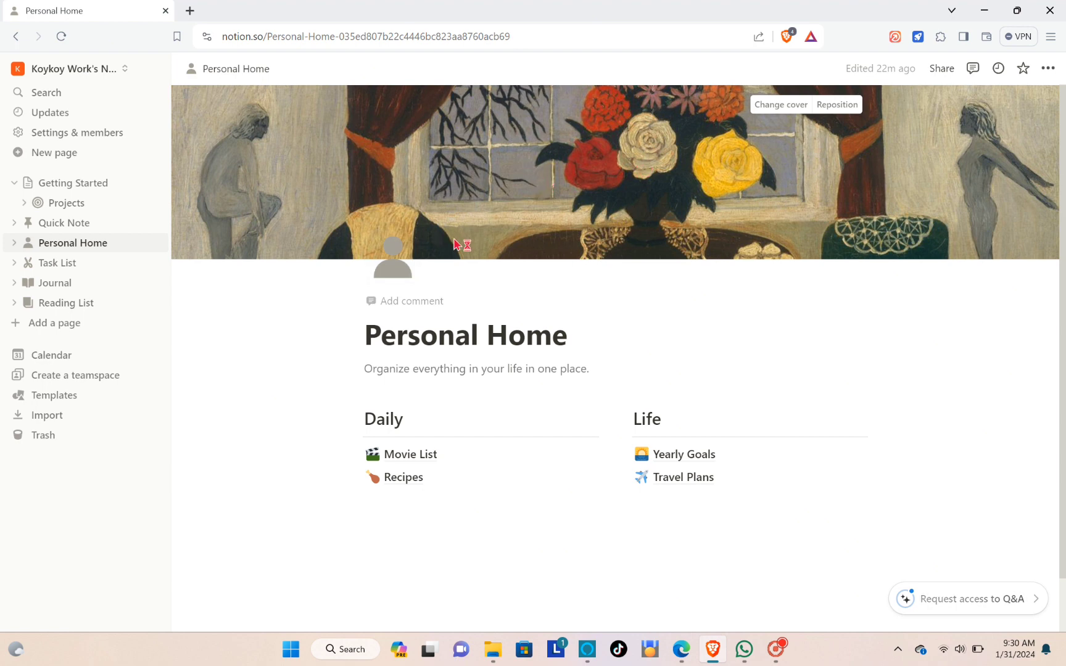
# Reposition the Personal Home cover image downward so that more of its upper part shows.
pyautogui.click(839, 105)
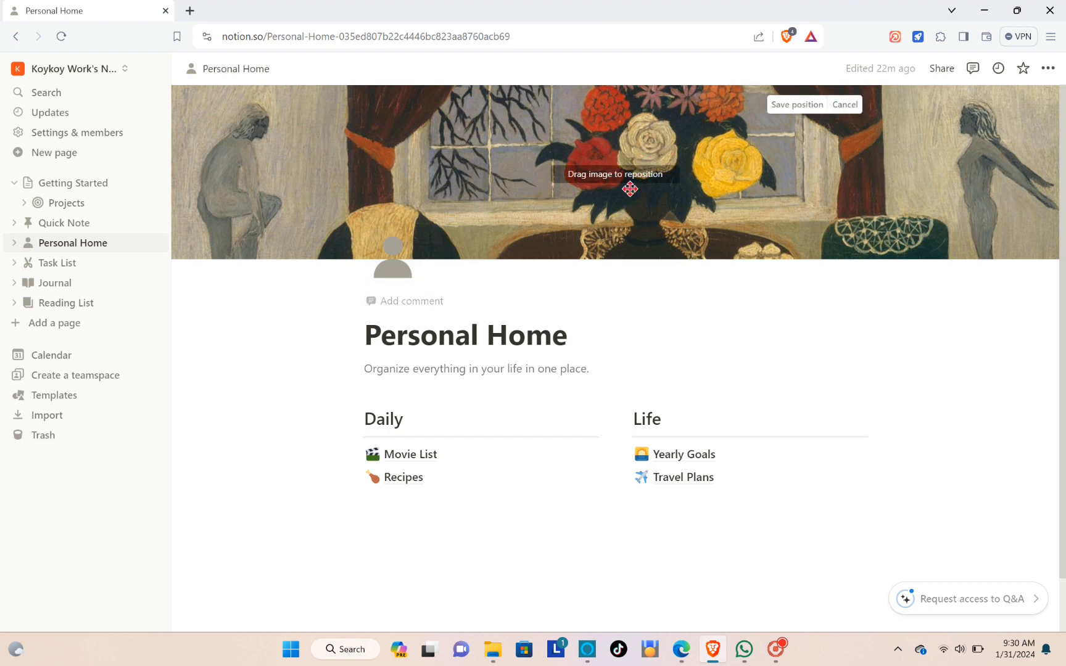
pyautogui.moveTo(612, 192); pyautogui.dragTo(574, 353)
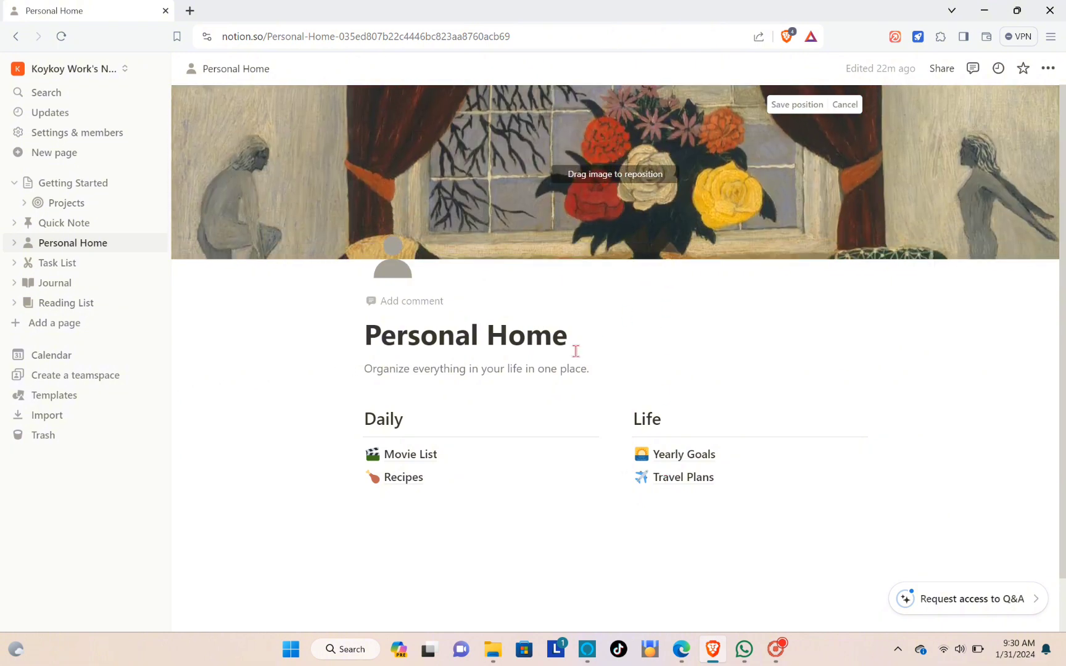
pyautogui.click(450, 339)
pyautogui.doubleClick(453, 335)
pyautogui.doubleClick(516, 341)
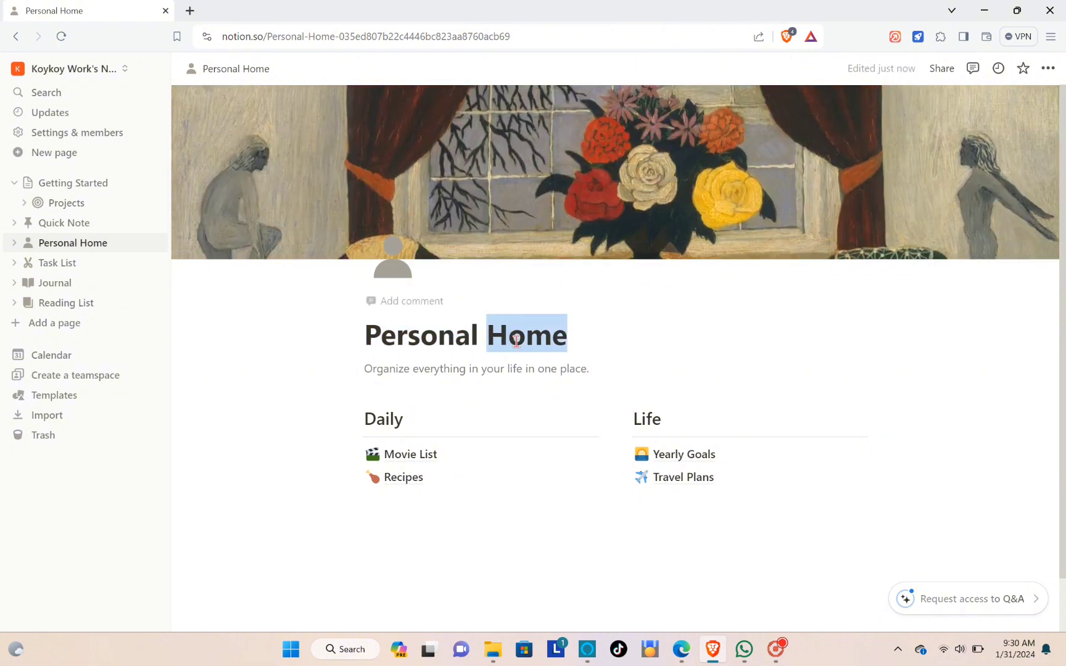
pyautogui.tripleClick(517, 341)
pyautogui.tripleClick(506, 370)
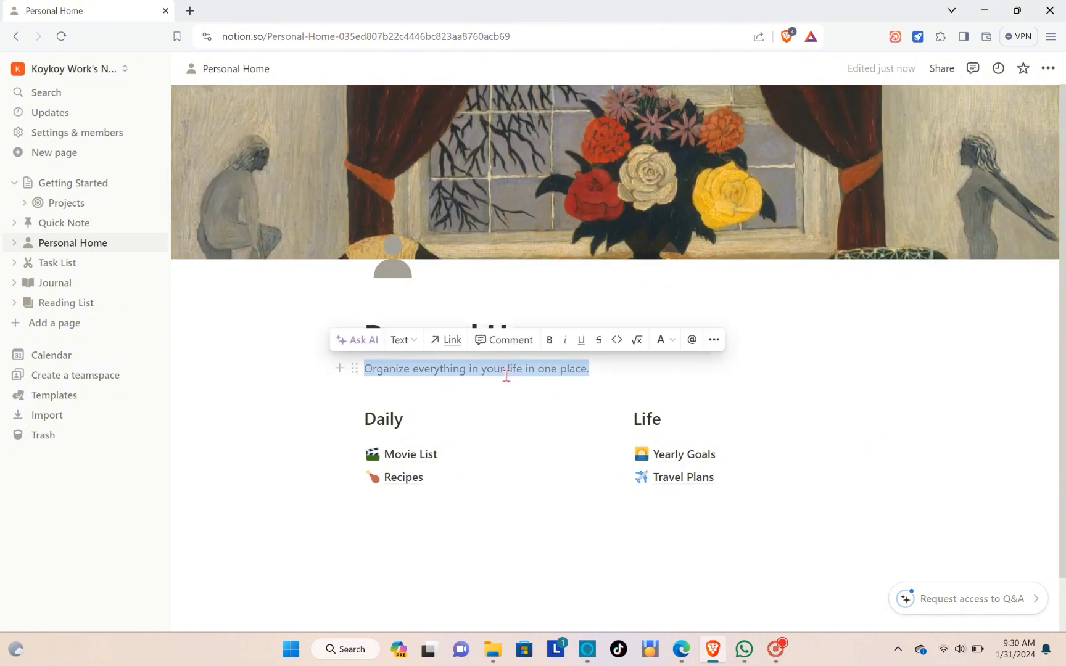
pyautogui.click(478, 438)
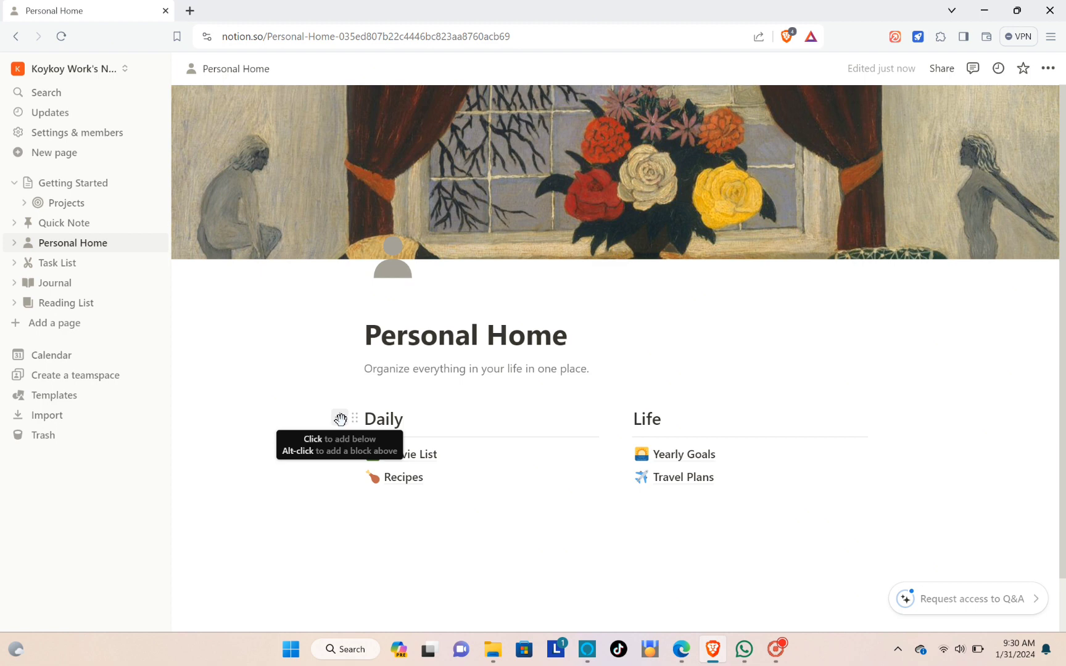
# Add an empty text block directly below the Daily heading on the Personal Home page.
pyautogui.click(340, 419)
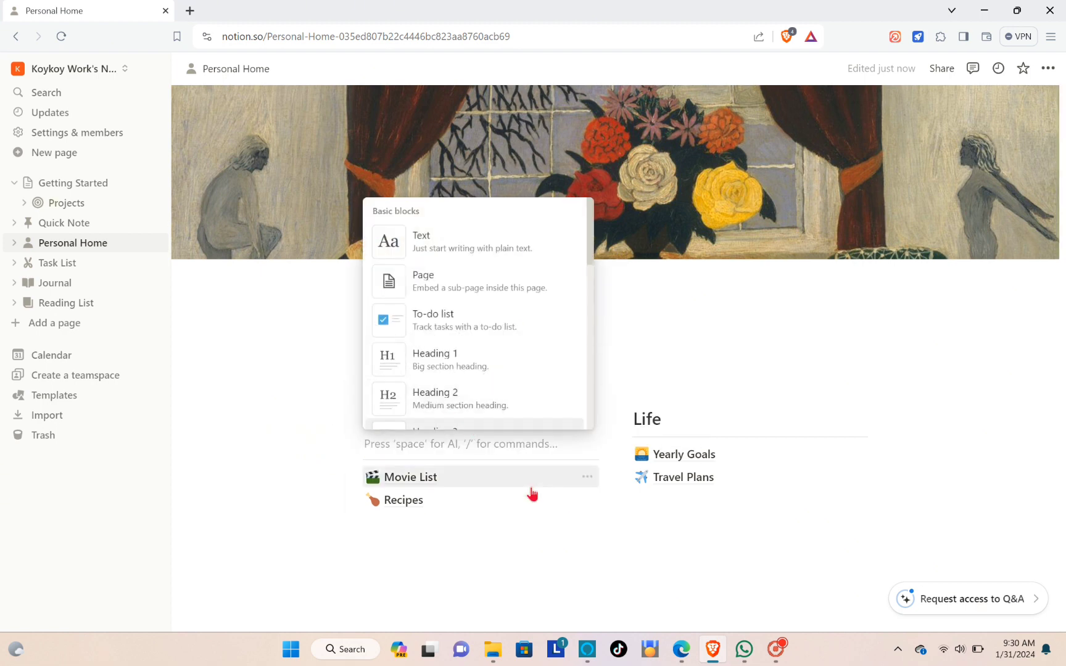
pyautogui.click(496, 475)
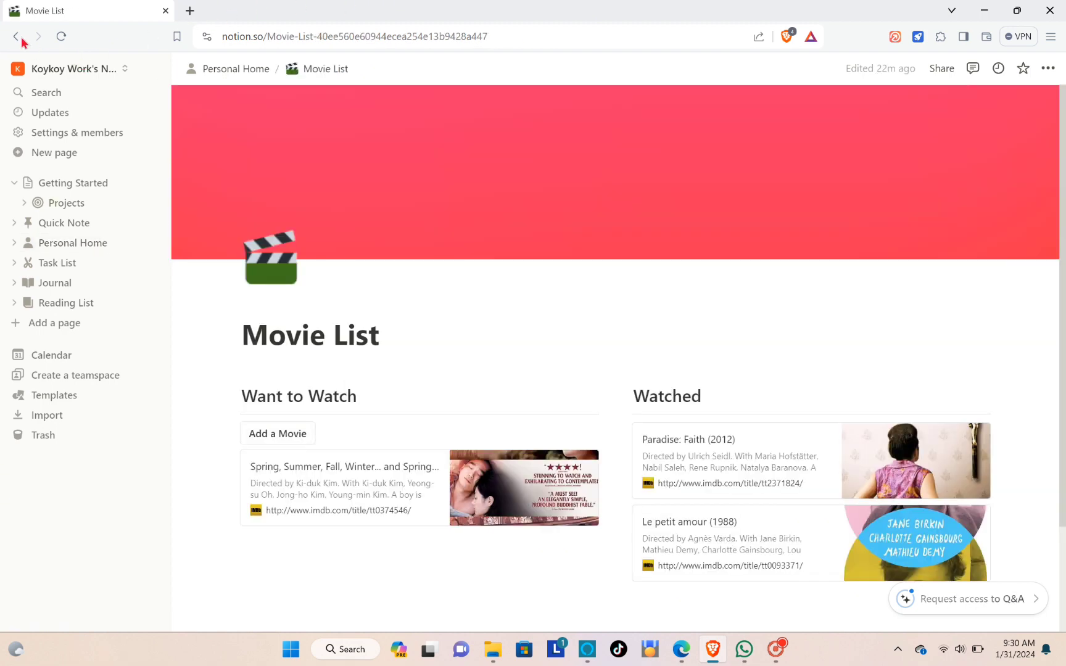
pyautogui.click(16, 37)
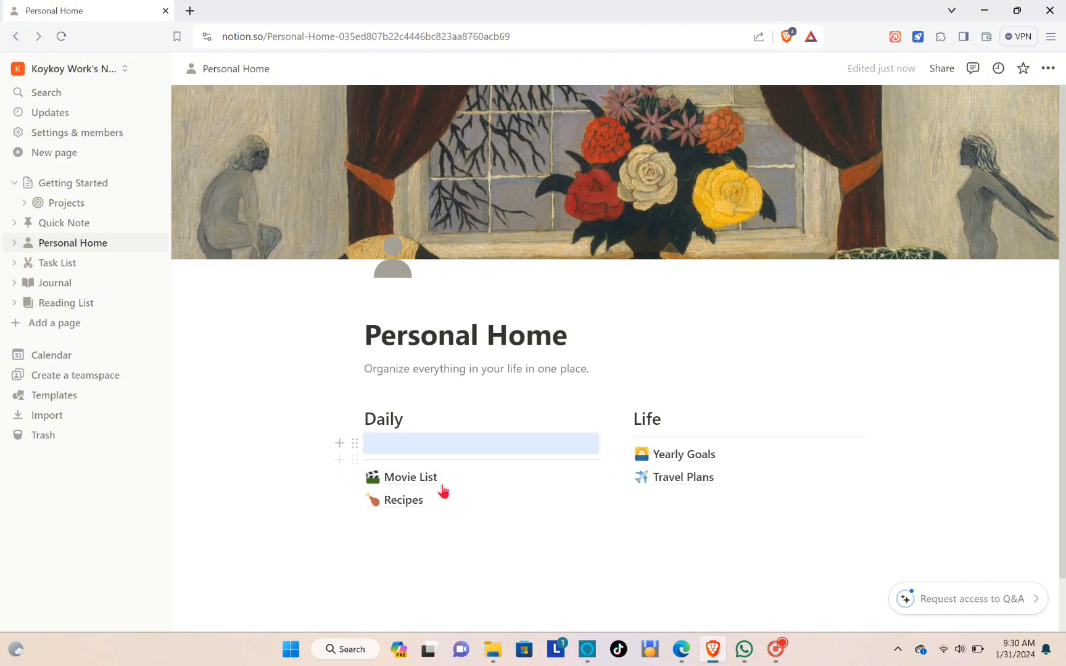
# Open the Movie List page and add two empty web bookmarks under Want to Watch with Add a Movie.
pyautogui.click(411, 479)
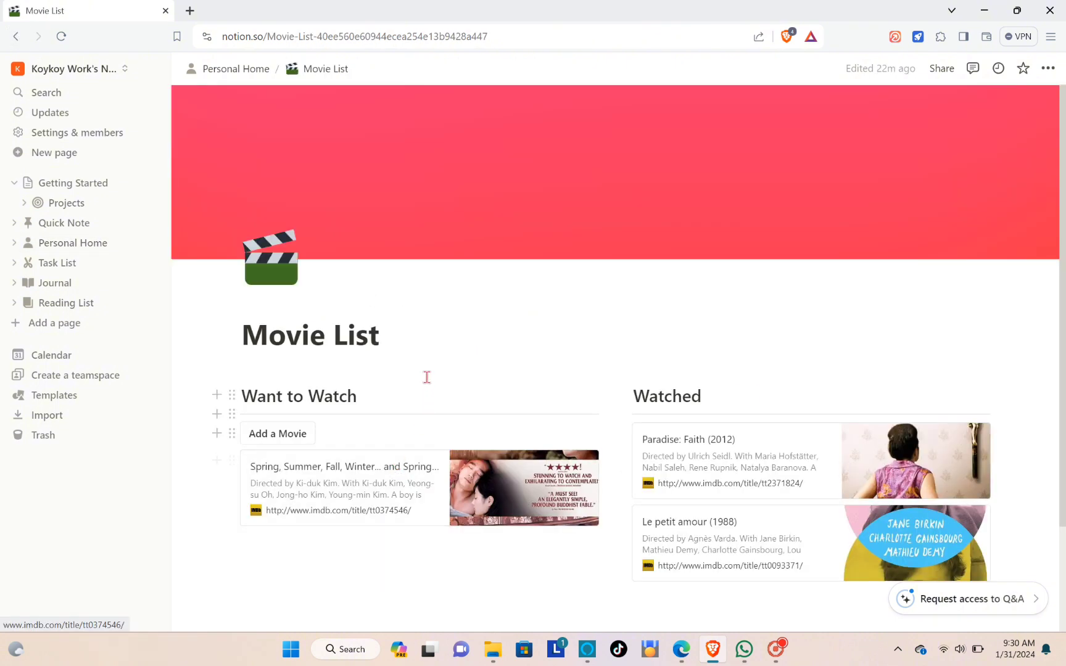
pyautogui.click(307, 435)
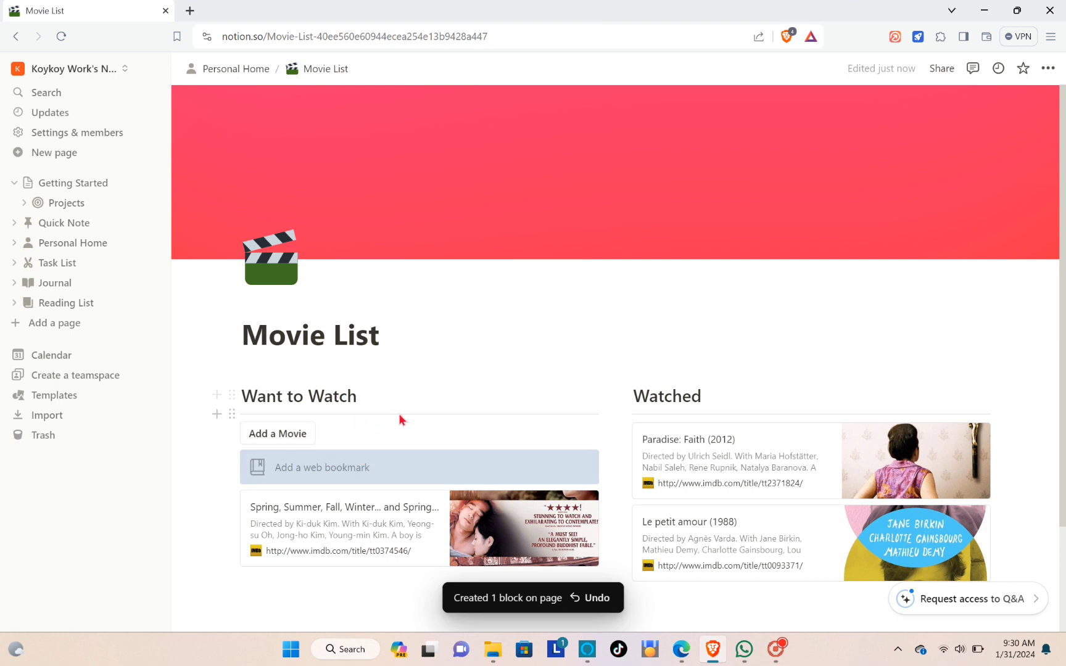
pyautogui.scroll(-3, 400, 419)
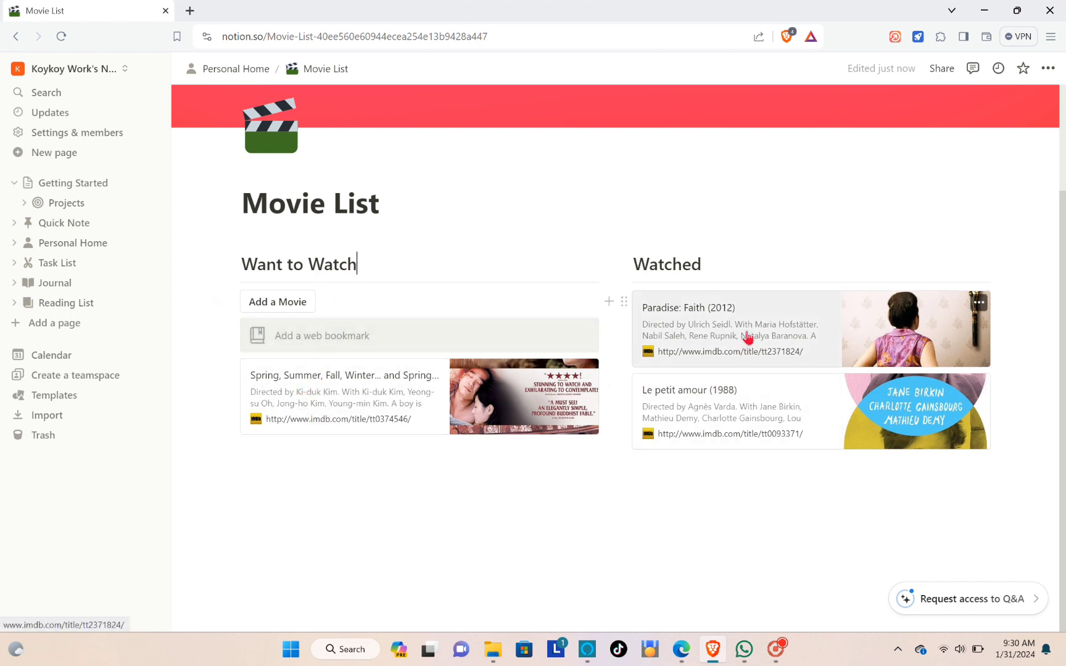
pyautogui.click(296, 306)
# Look at the link entry for the new movie bookmarks, leave it empty and return to the Personal Home page.
pyautogui.click(319, 346)
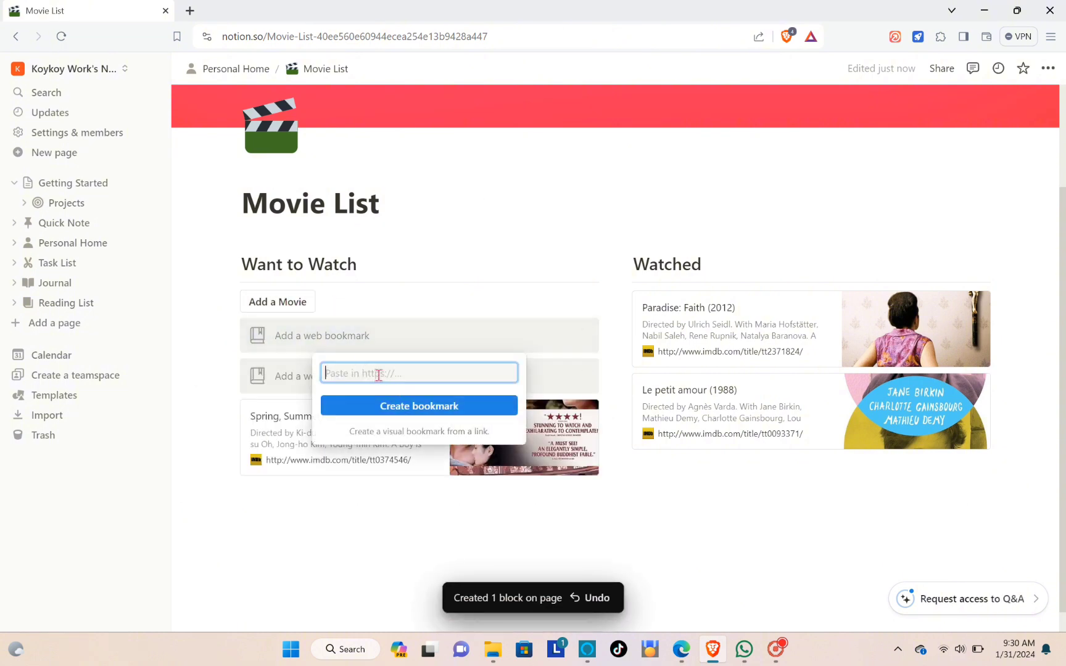
pyautogui.click(300, 375)
pyautogui.click(327, 346)
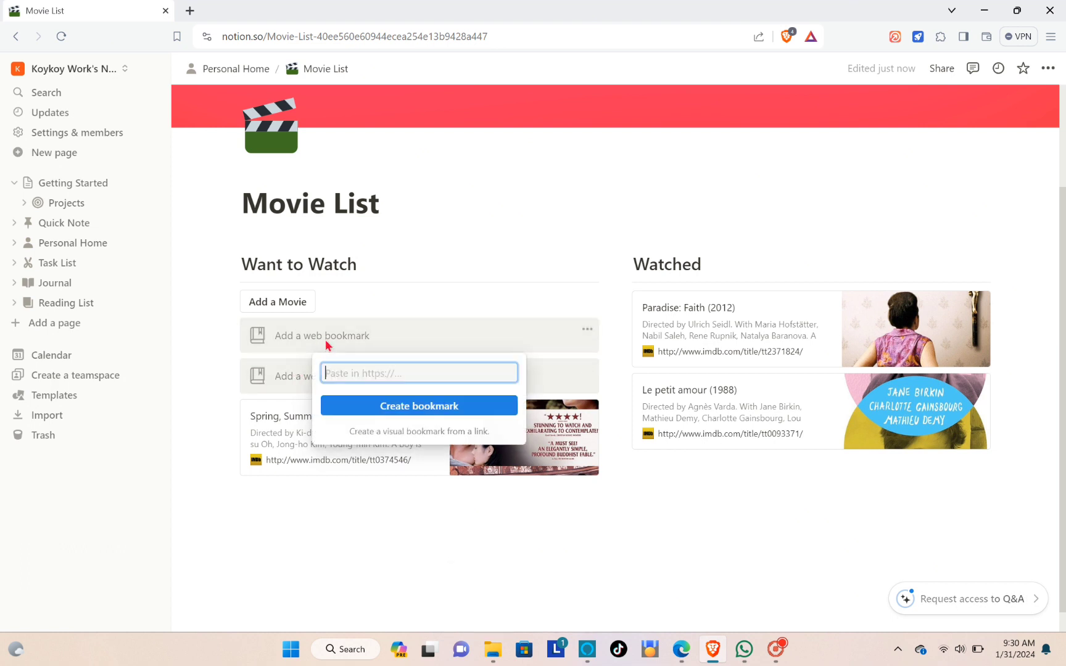
pyautogui.click(288, 380)
pyautogui.click(288, 382)
pyautogui.click(270, 313)
pyautogui.click(17, 40)
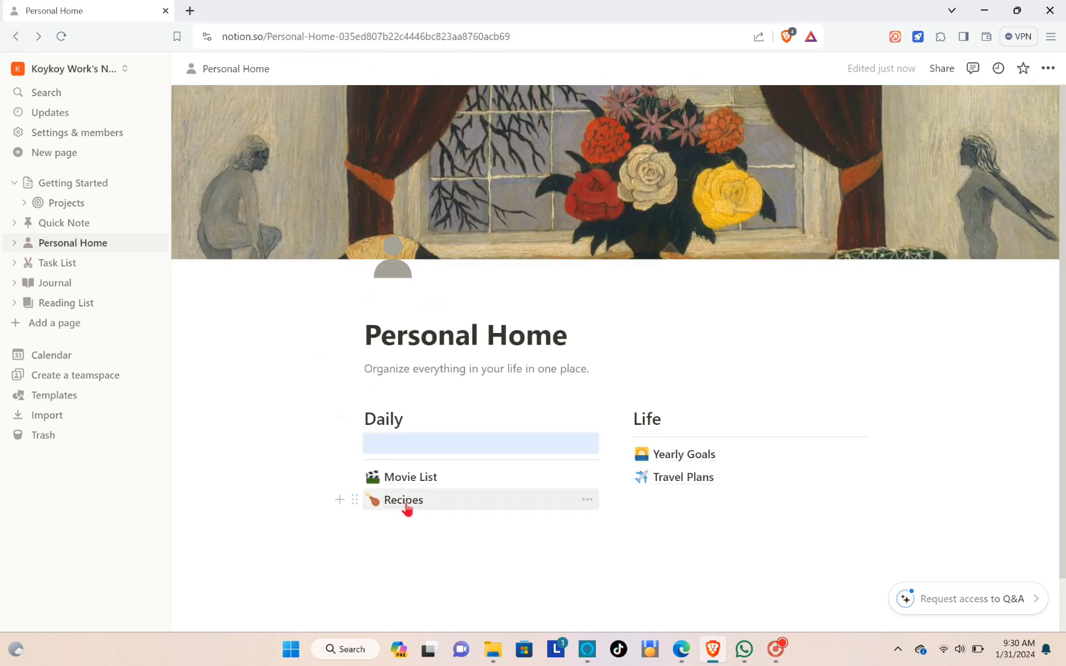
# Look at the Recipes database from Personal Home, and open the Task List board.
pyautogui.click(405, 503)
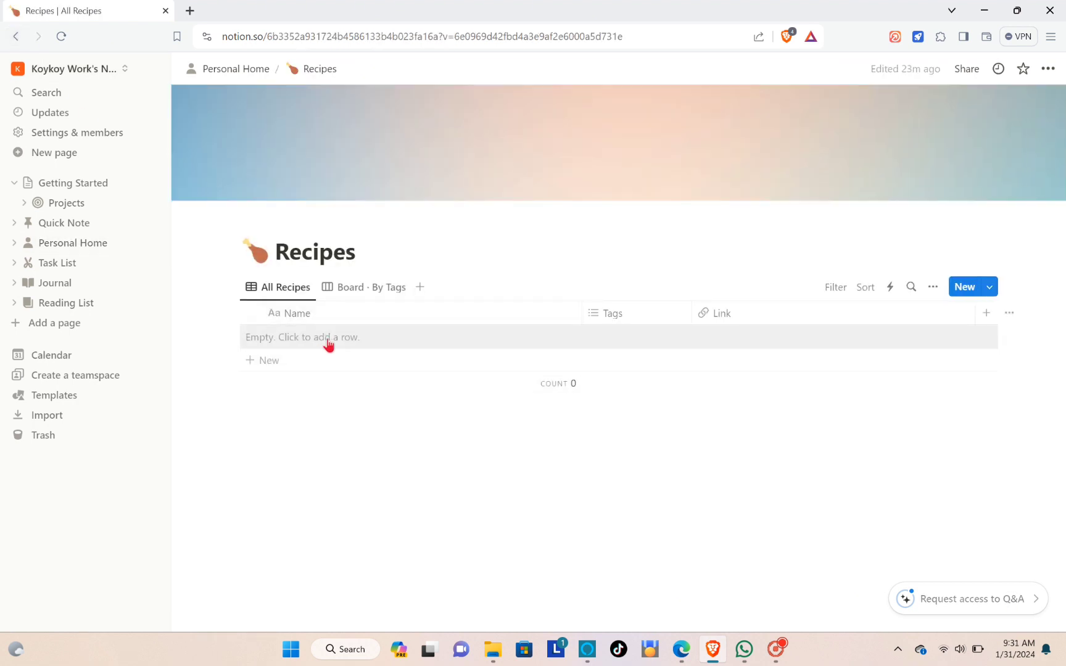
pyautogui.click(16, 36)
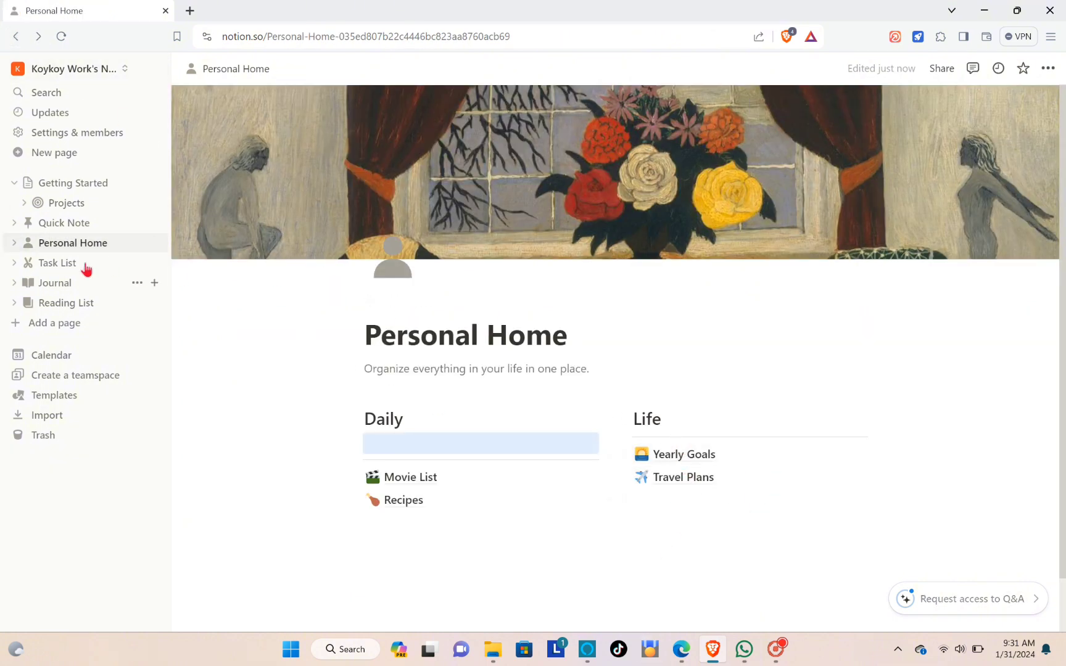
pyautogui.click(53, 265)
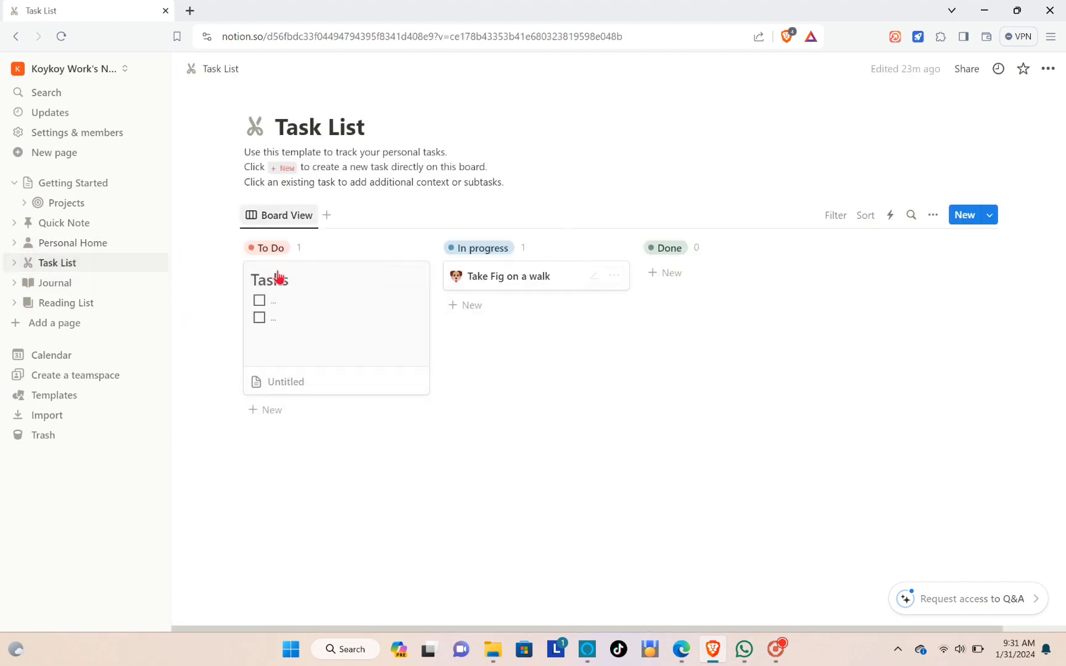
# Look at the untitled task card under To Do on the Task List board and close it.
pyautogui.click(326, 310)
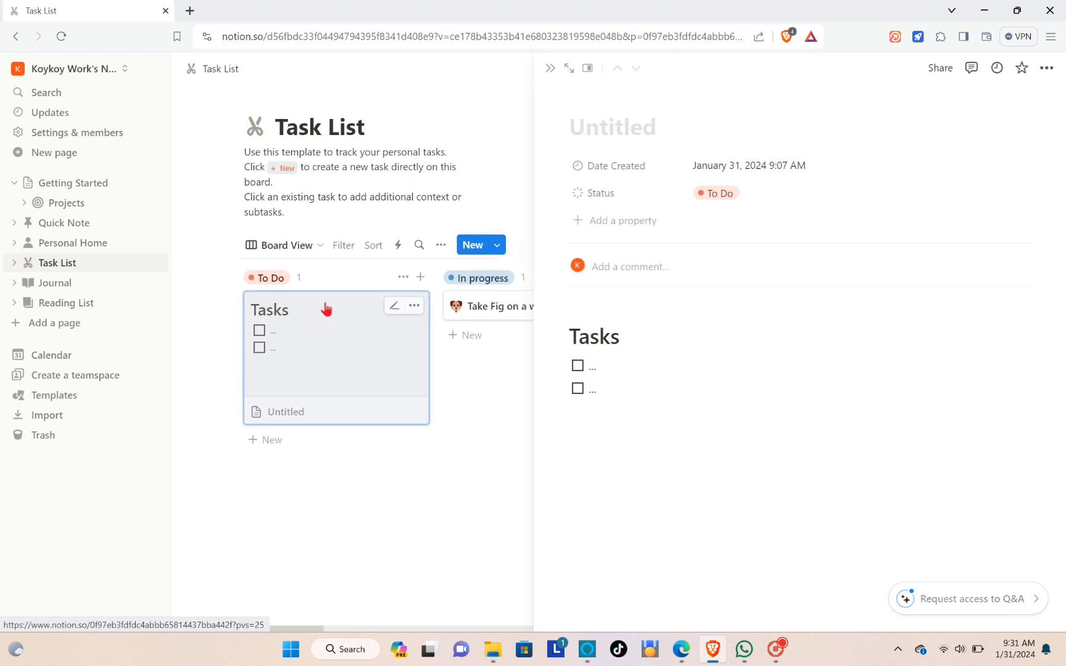
pyautogui.click(592, 124)
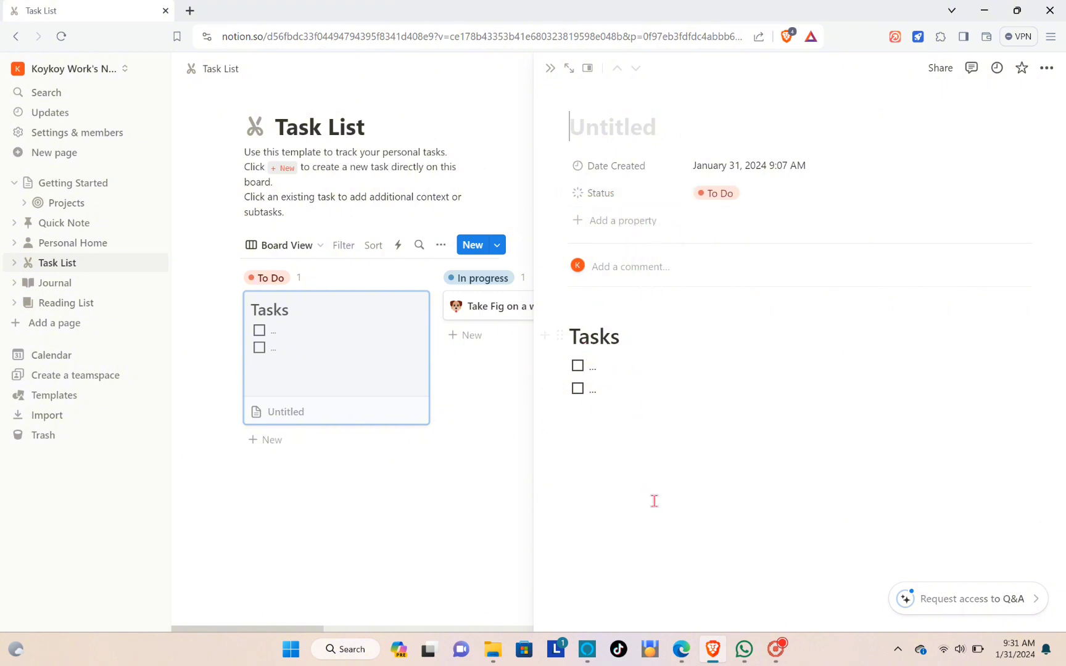
pyautogui.click(395, 466)
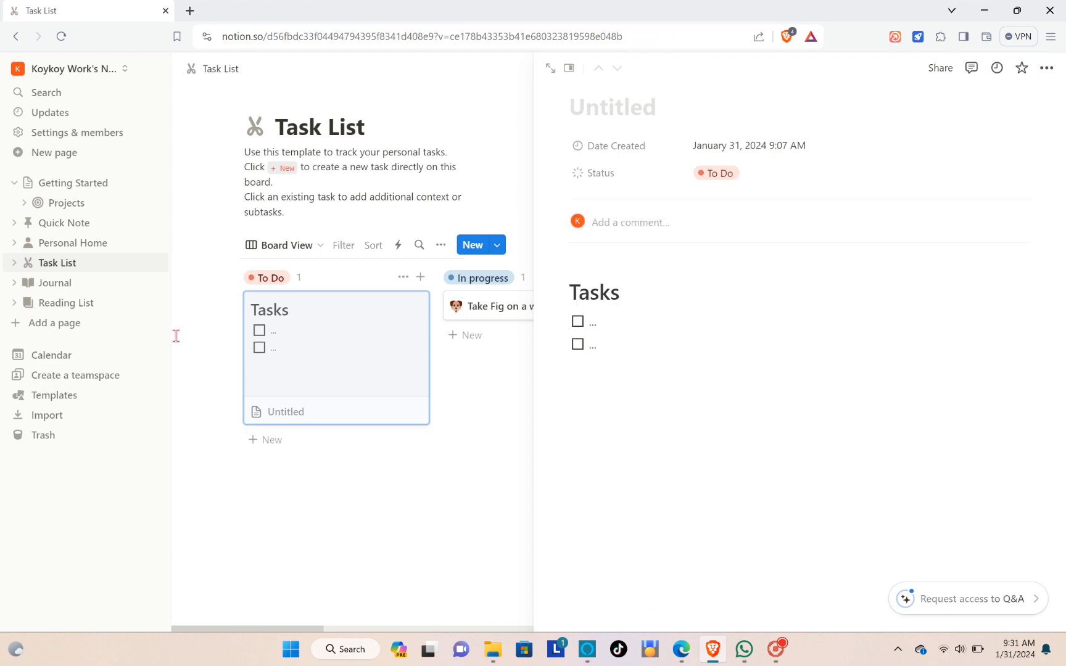
# Open the 28th Birthday entry in the Journal and look at its tag options and the property types that can be added.
pyautogui.click(39, 285)
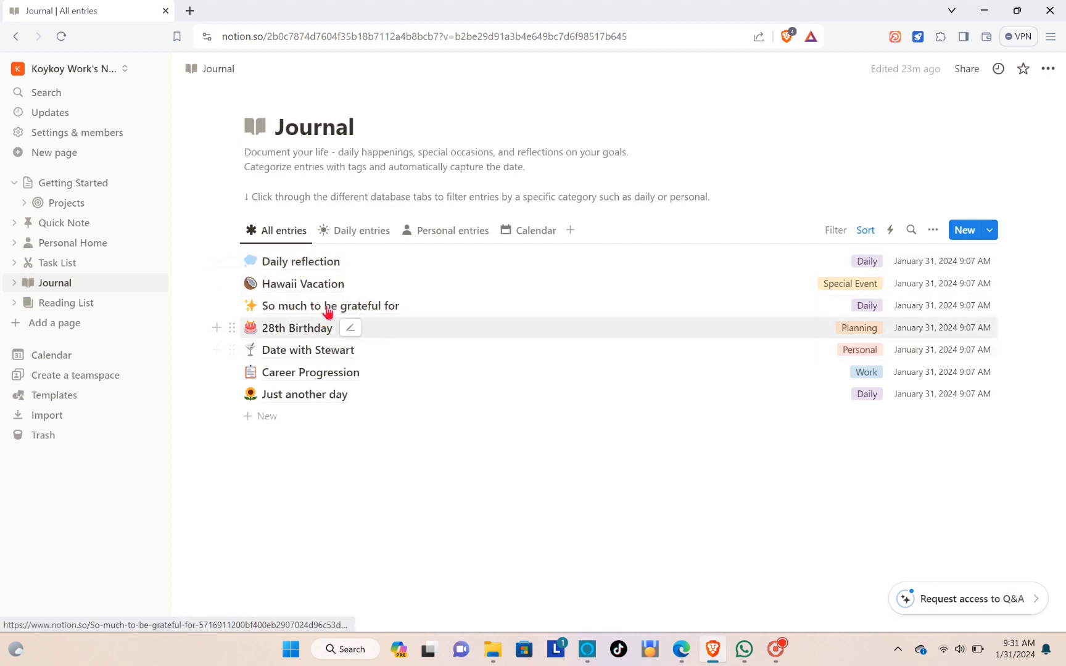
pyautogui.click(316, 338)
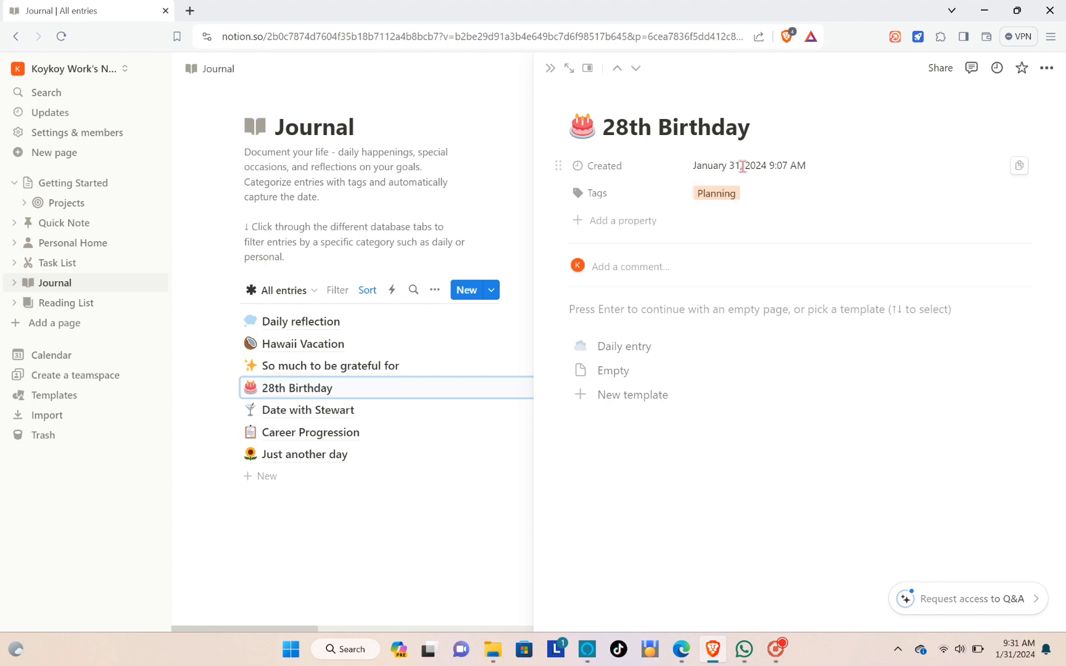
pyautogui.click(739, 200)
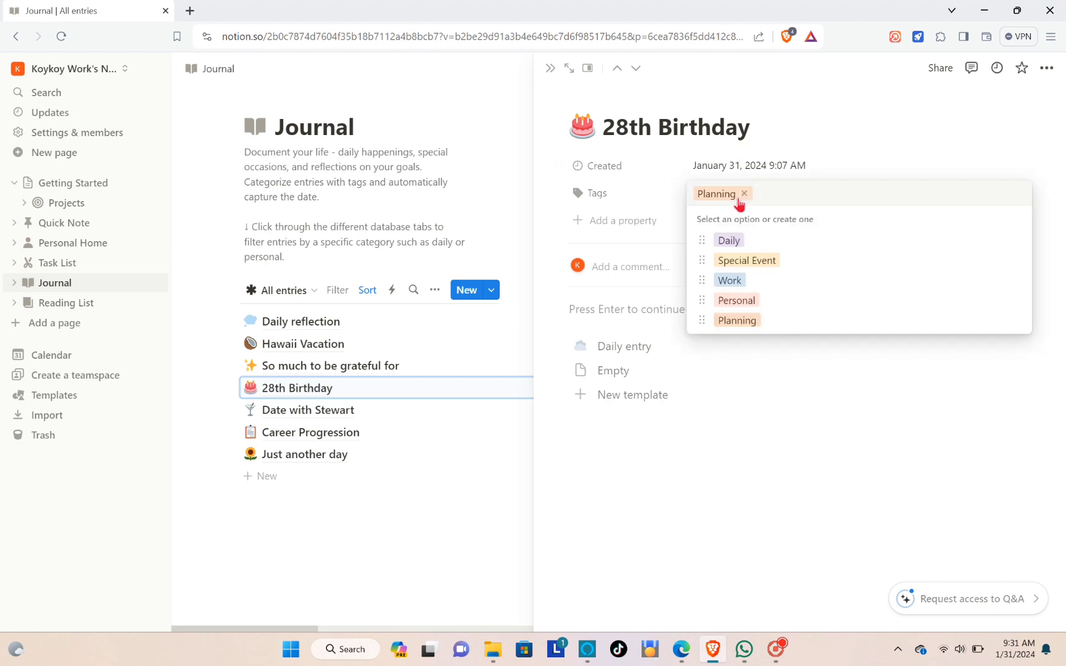
pyautogui.click(764, 355)
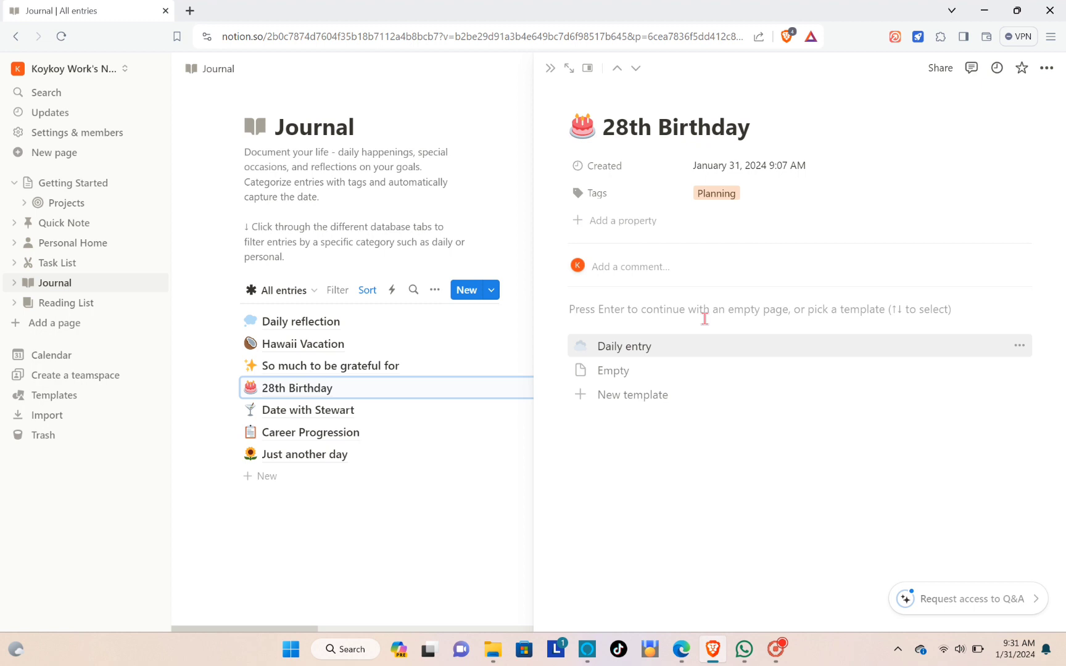
pyautogui.click(618, 222)
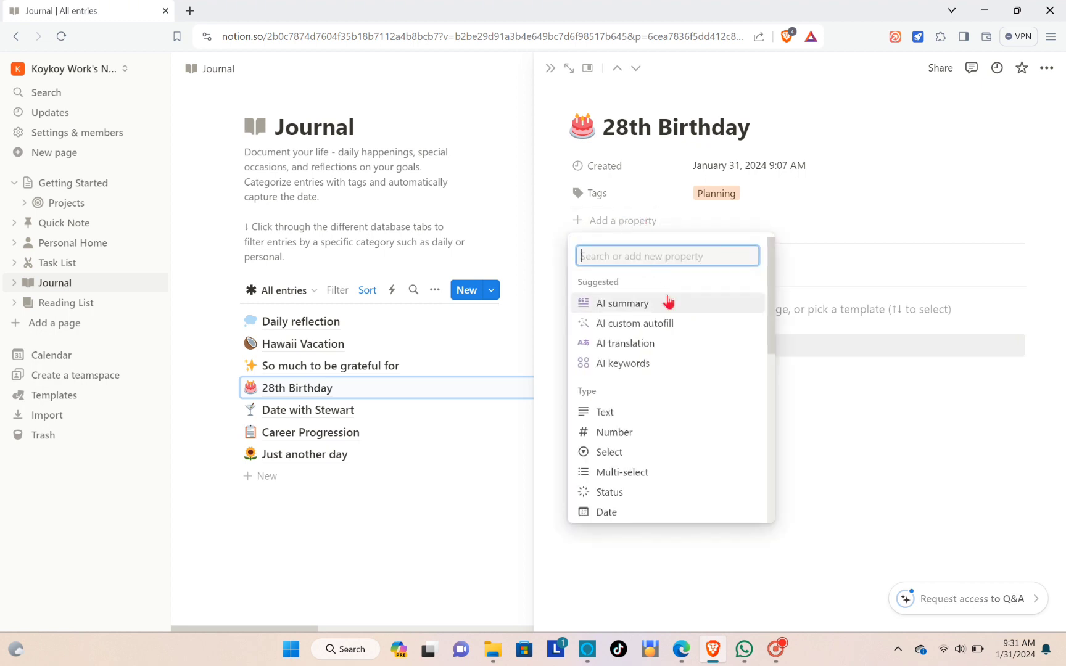
pyautogui.click(626, 170)
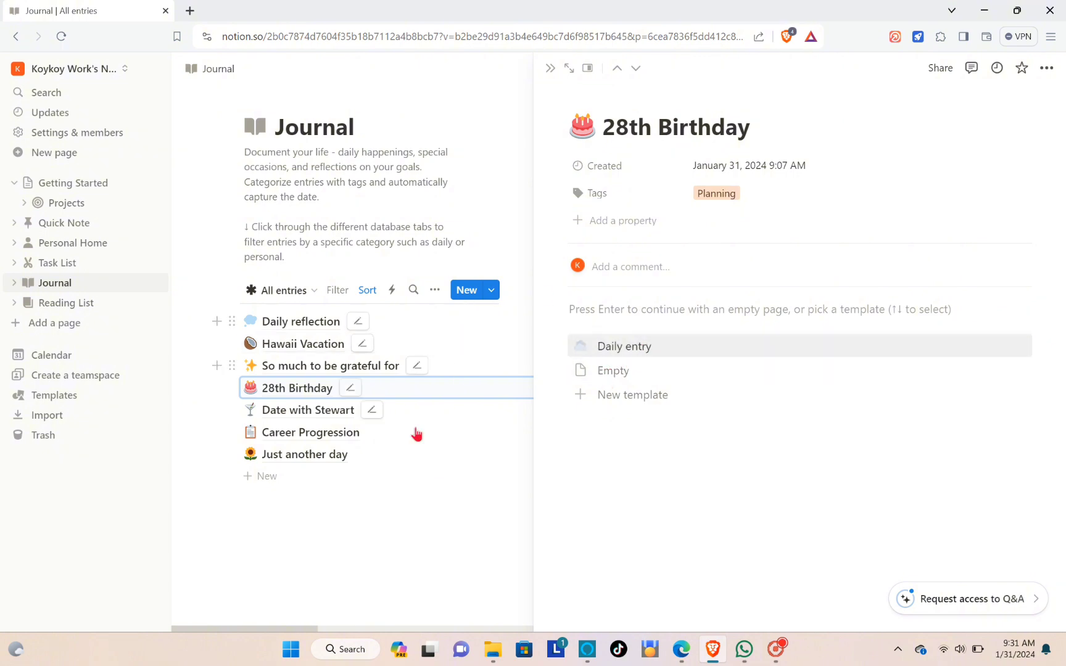
# Open the Reading List page and look over its description, views and table of entries.
pyautogui.click(80, 303)
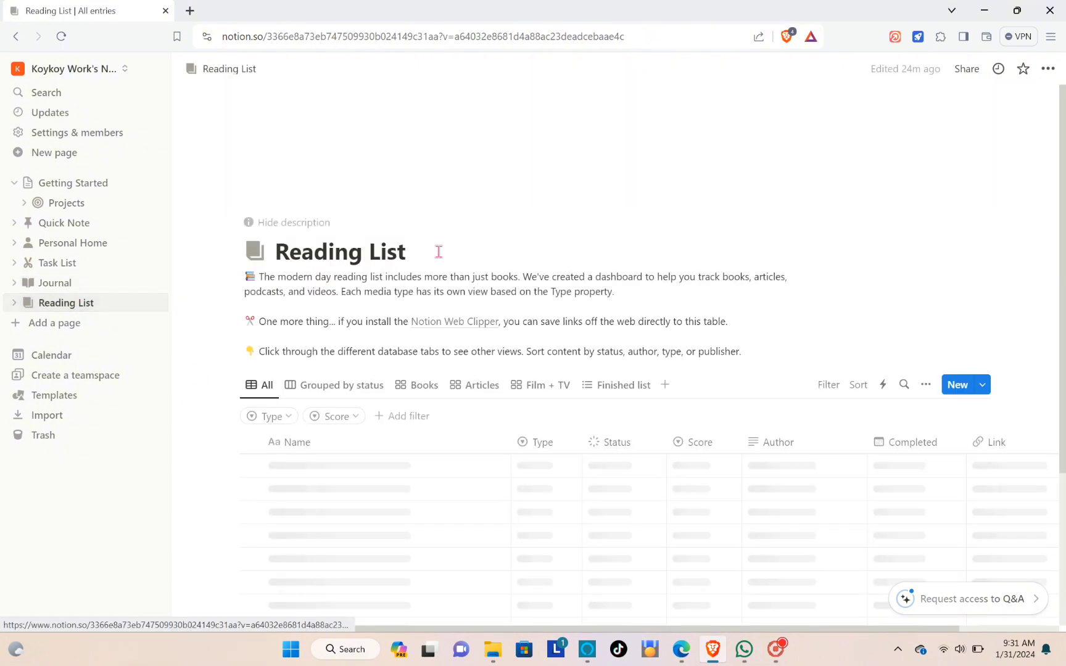
pyautogui.scroll(-3, 340, 346)
pyautogui.scroll(3, 413, 291)
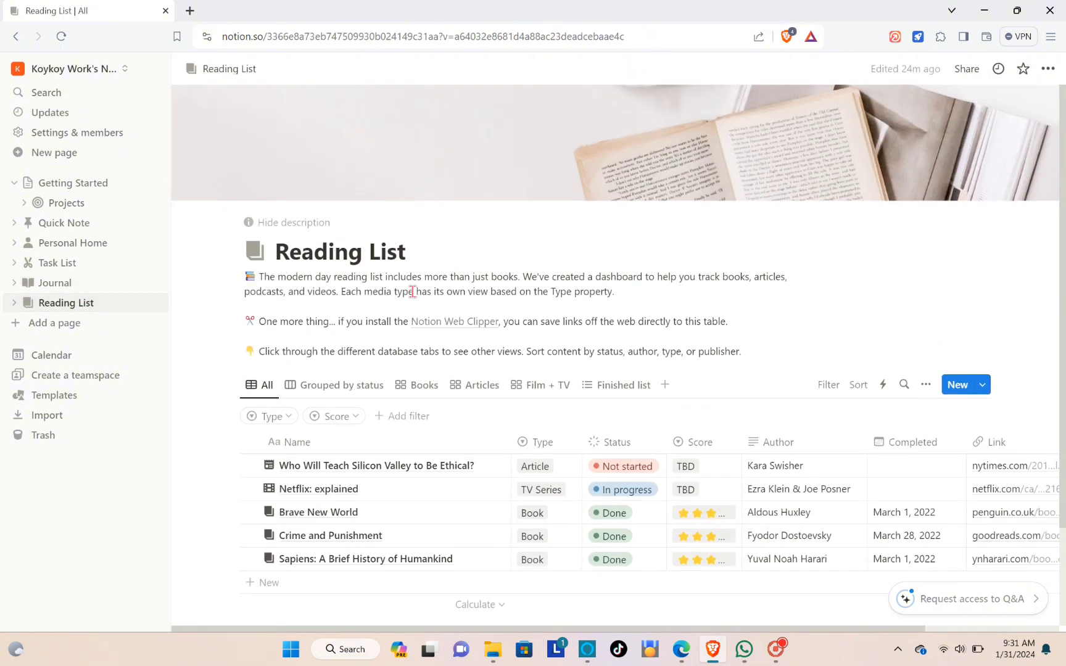
pyautogui.scroll(-3, 397, 303)
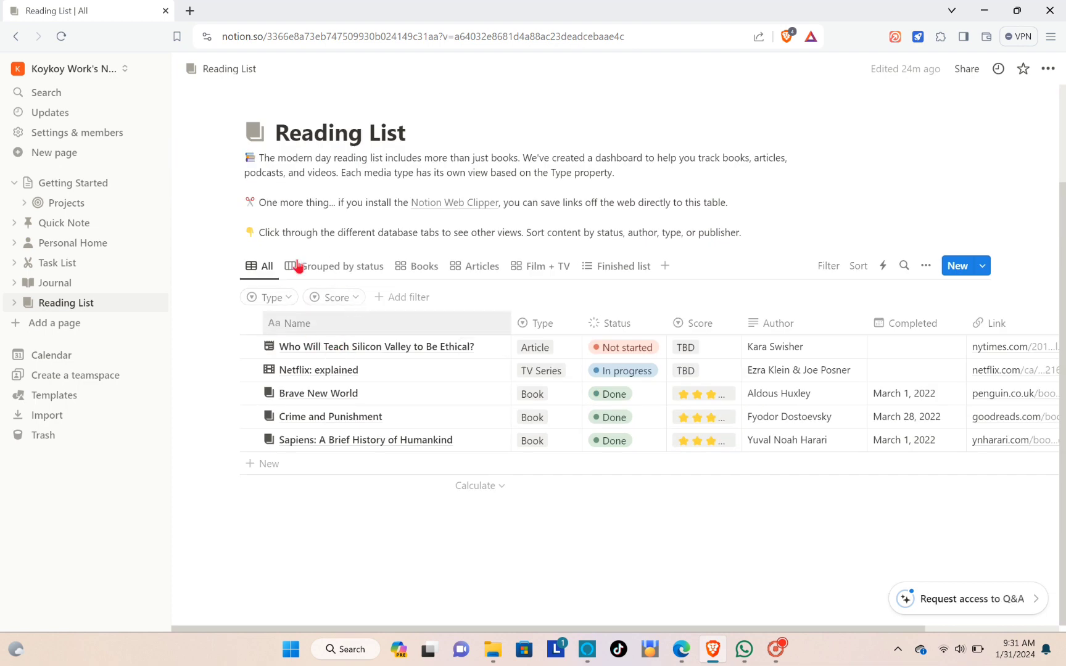
# Add a new page to the workspace, leaving it untitled and empty.
pyautogui.click(86, 324)
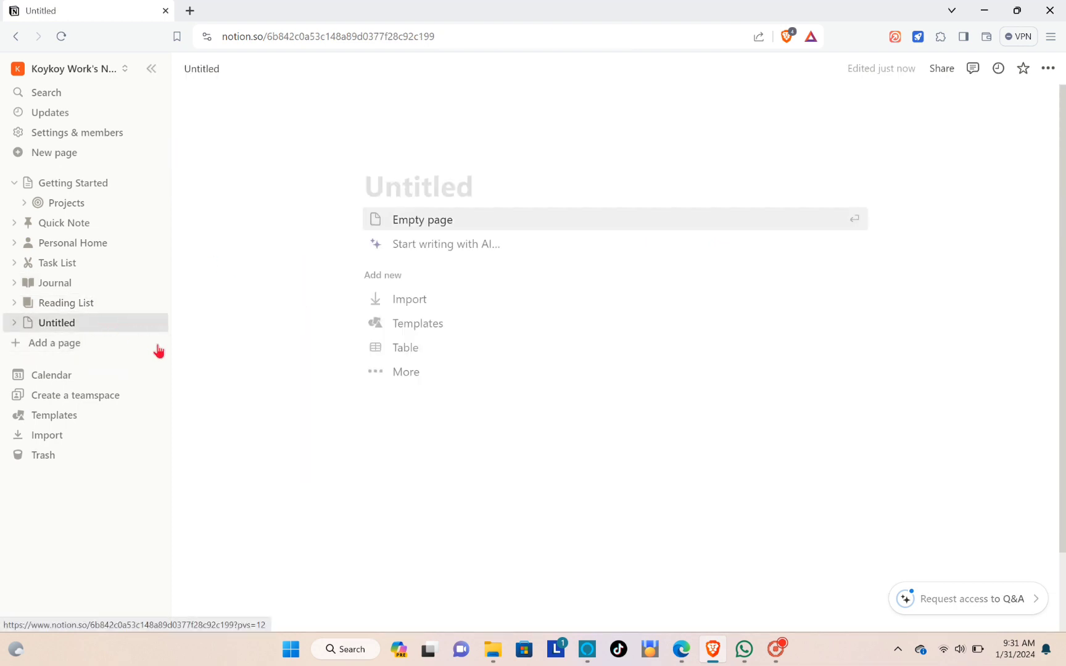
pyautogui.click(56, 381)
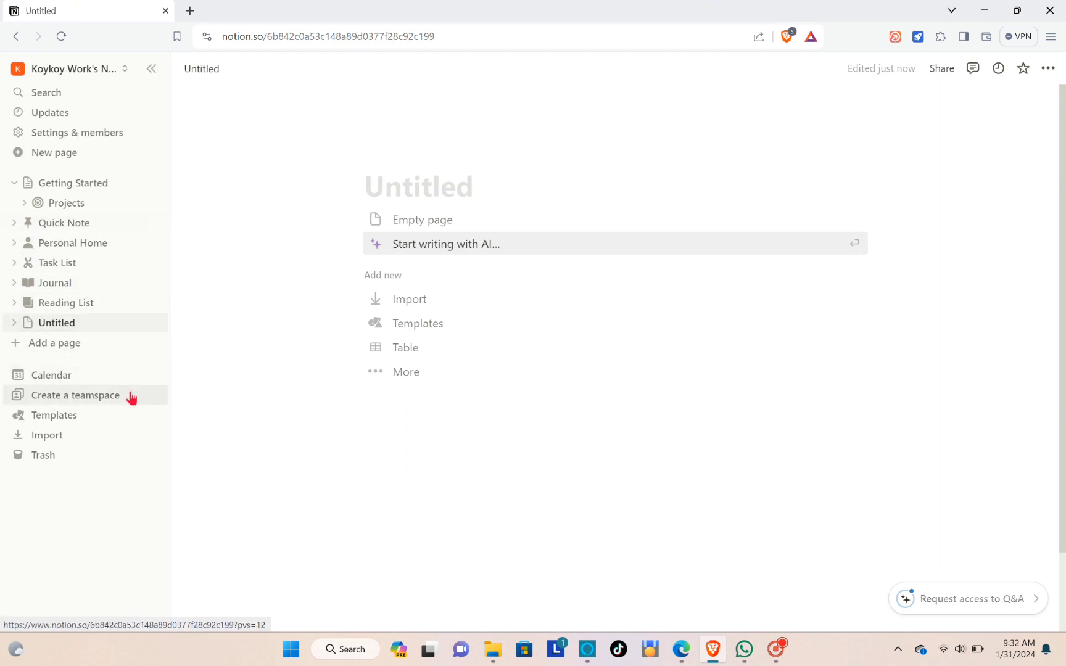
# Start creating a new teamspace and name it WORK.
pyautogui.click(78, 400)
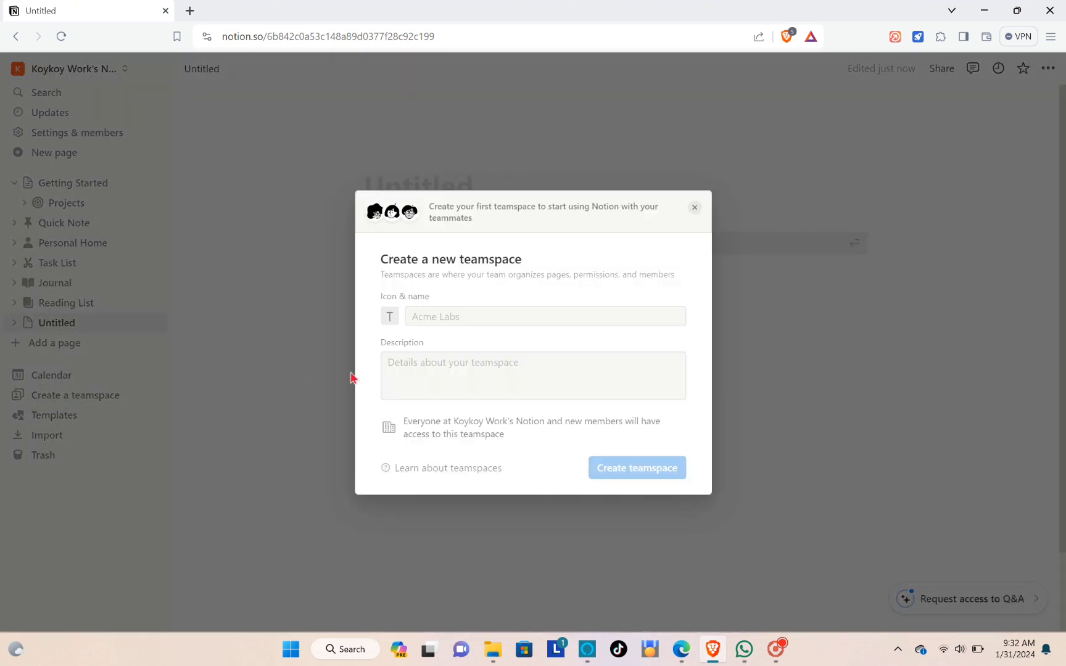
pyautogui.click(437, 316)
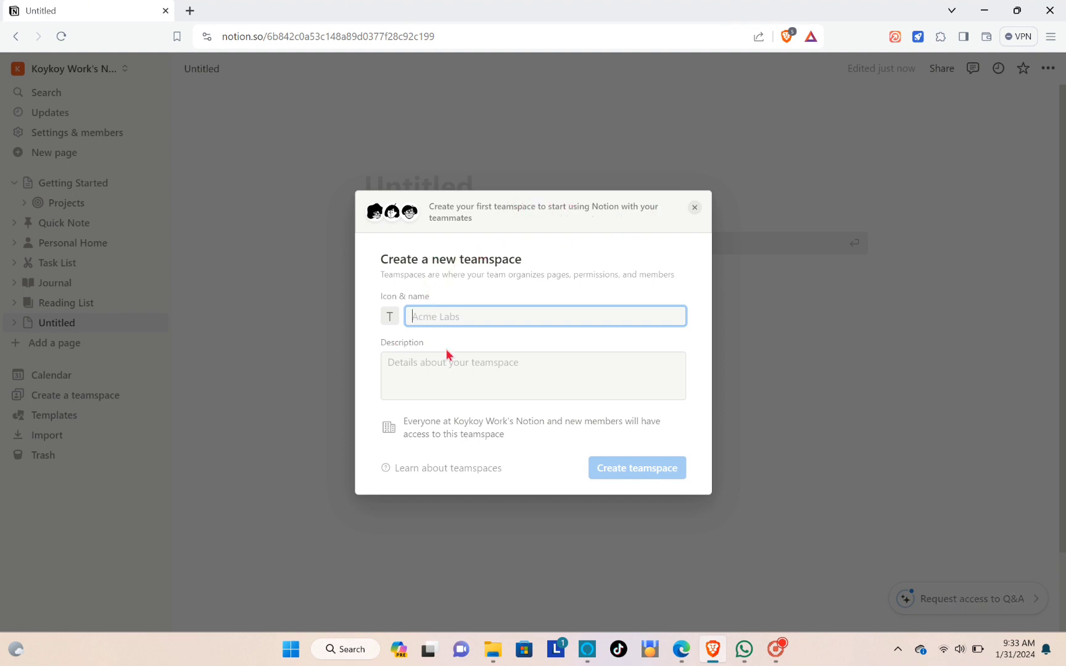
pyautogui.click(425, 370)
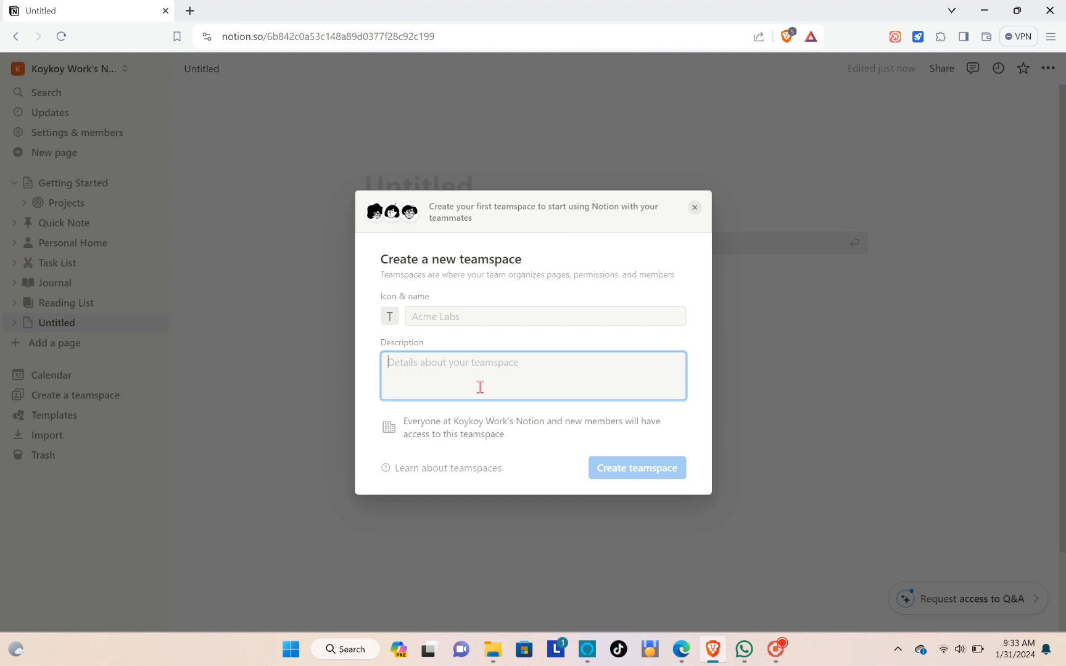
pyautogui.click(438, 319)
pyautogui.press('capslock')
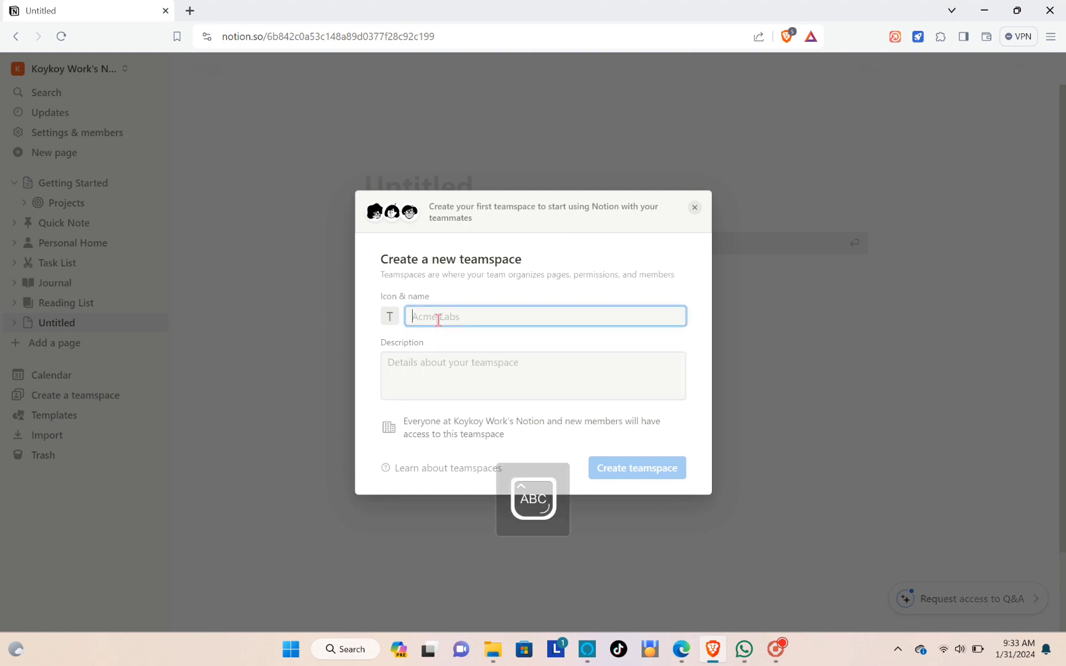
pyautogui.write('WORK')
# Describe the teamspace as "Finish the task togeter" with its last word spell-corrected, and create the teamspace.
pyautogui.click(441, 362)
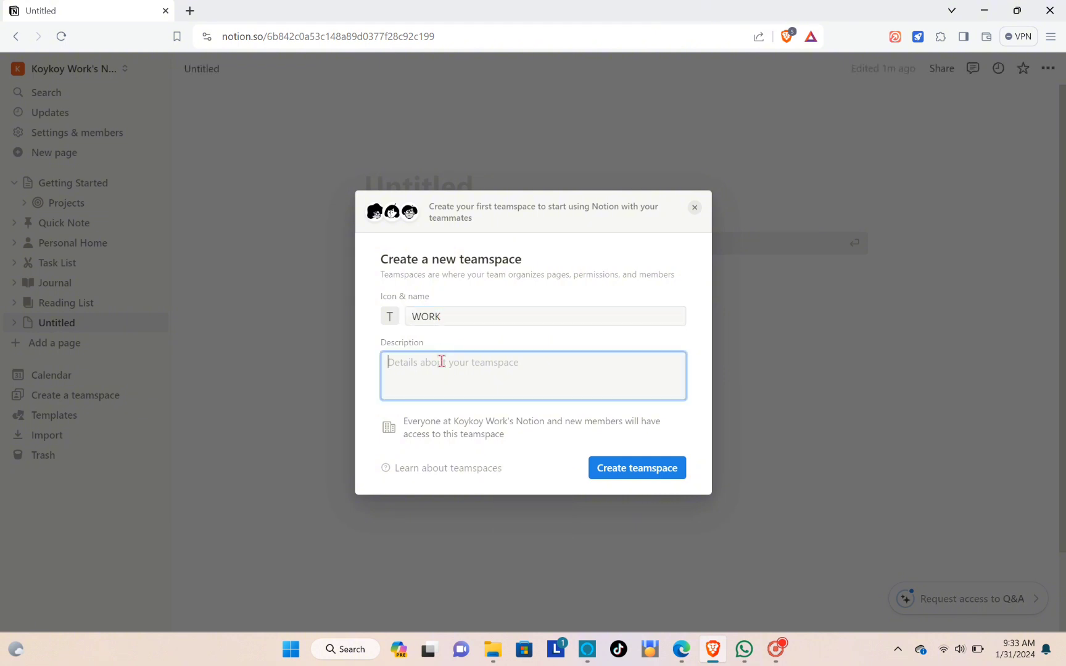
pyautogui.write('F')
pyautogui.press('capslock')
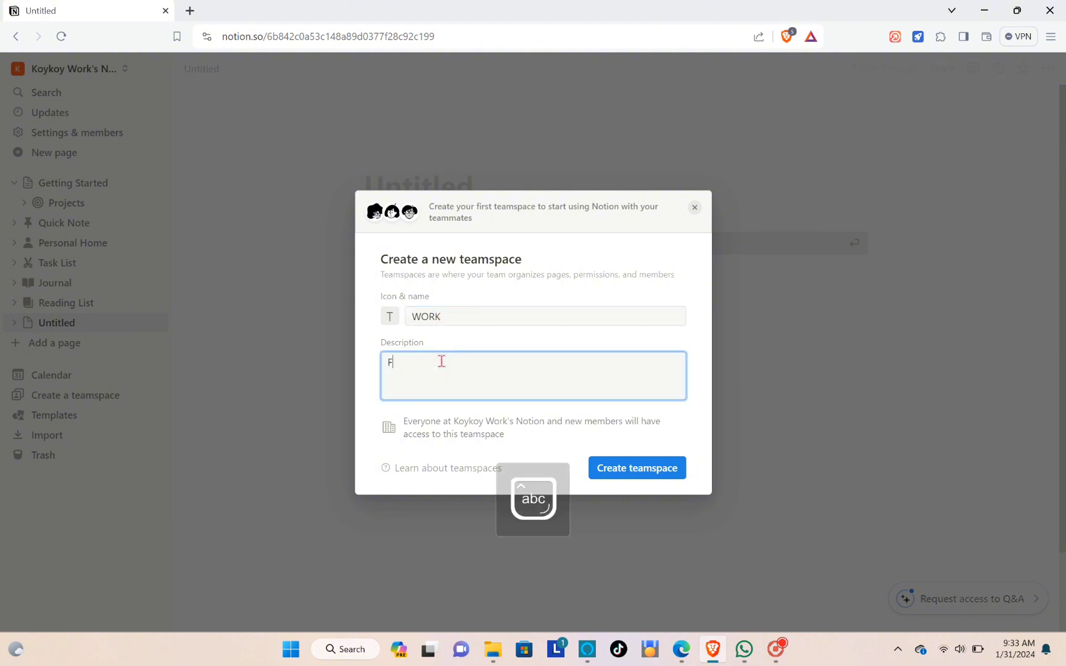
pyautogui.write('inish the task togeter')
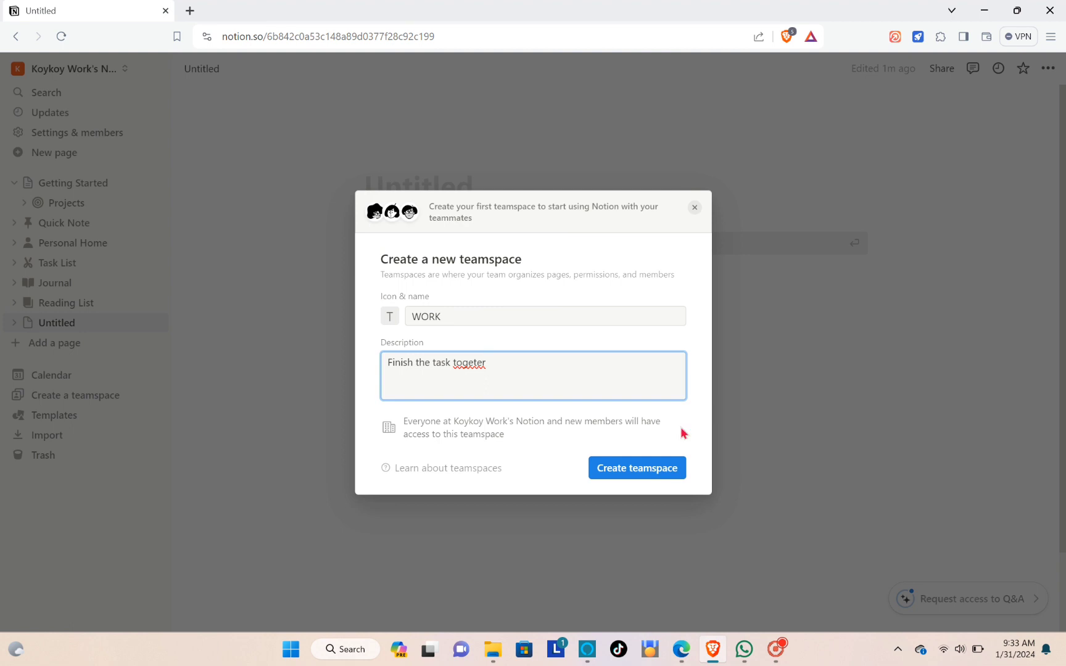
pyautogui.rightClick(478, 366)
pyautogui.click(526, 377)
pyautogui.click(644, 480)
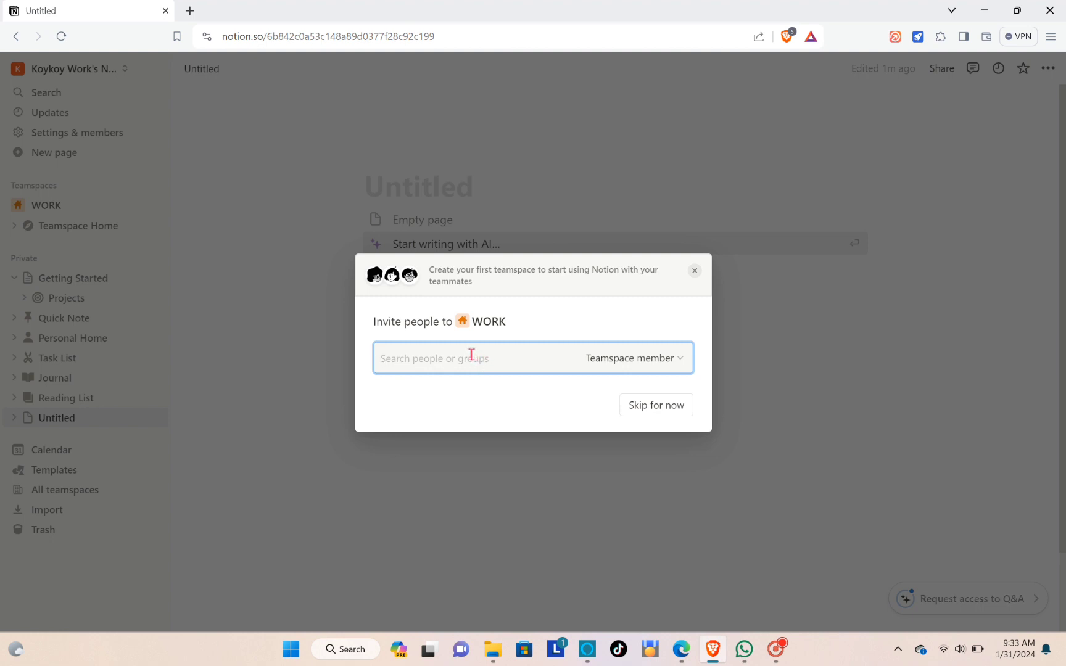
# Try entering an invitee's name for the WORK teamspace, look at the member role options, and erase the name.
pyautogui.write('greg')
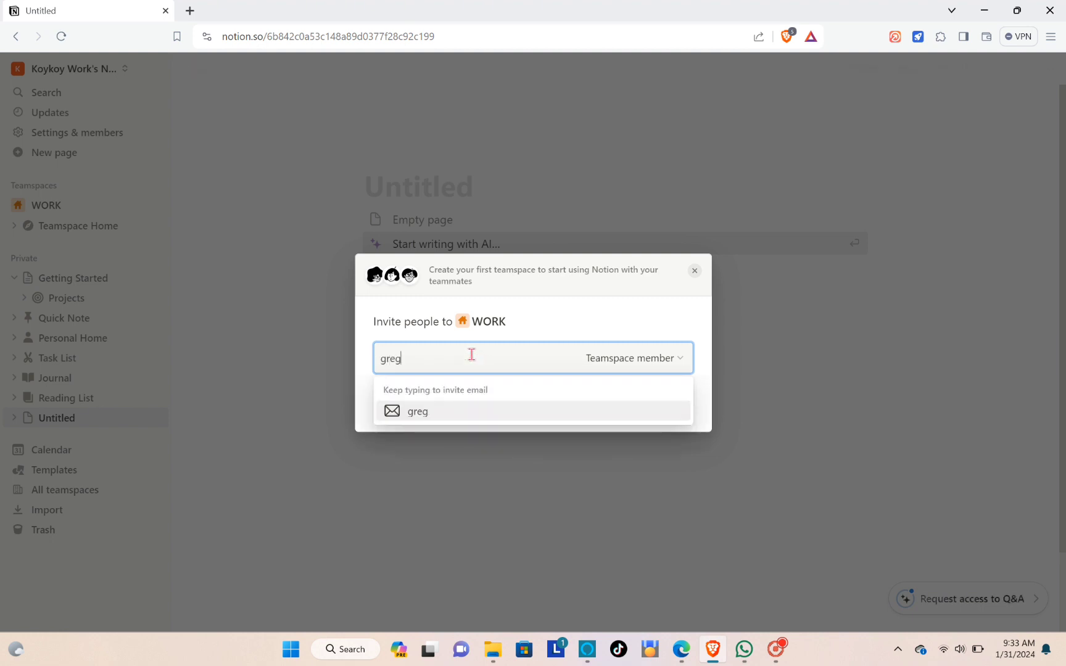
pyautogui.write('gy')
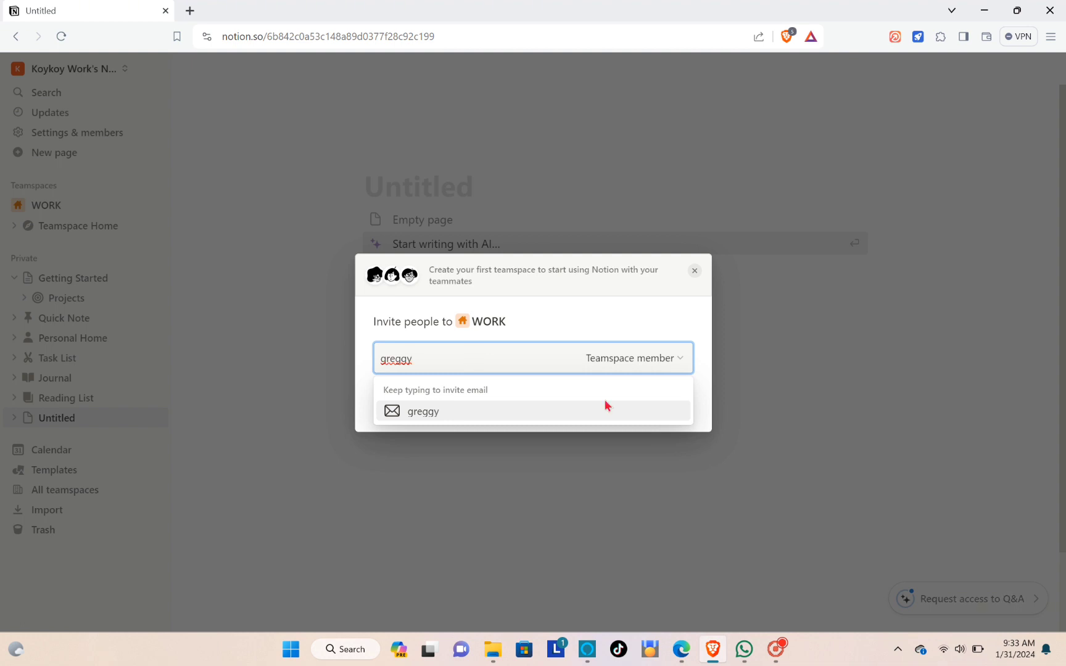
pyautogui.click(681, 359)
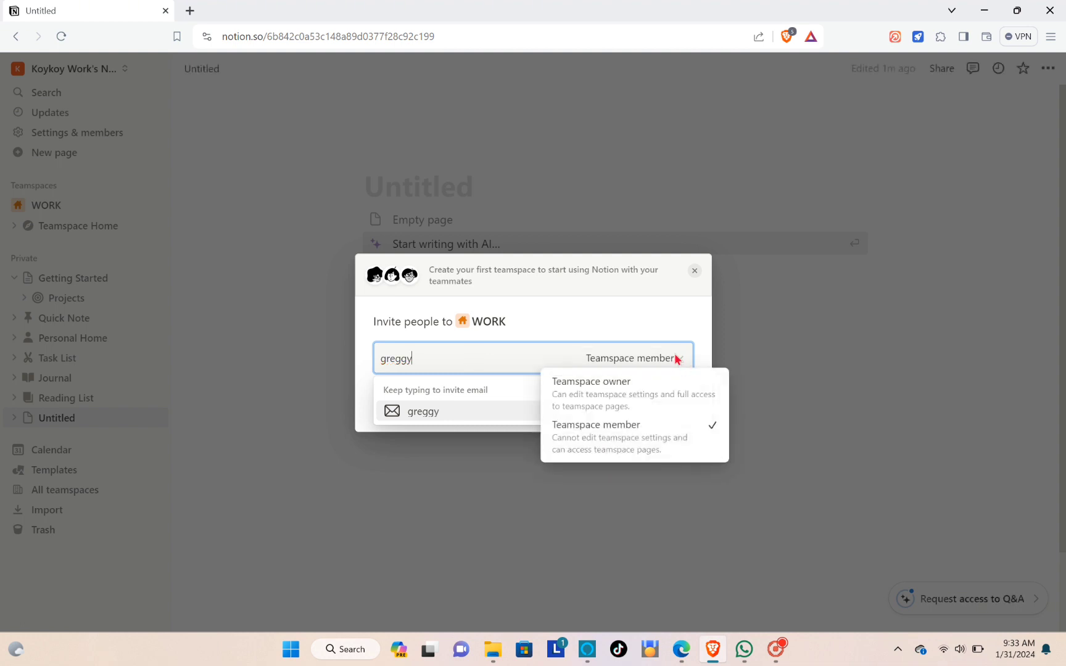
pyautogui.click(474, 341)
pyautogui.press('BackSpace')
pyautogui.press('BackSpace')
pyautogui.press('BackSpace')
pyautogui.press('BackSpace')
pyautogui.press('BackSpace')
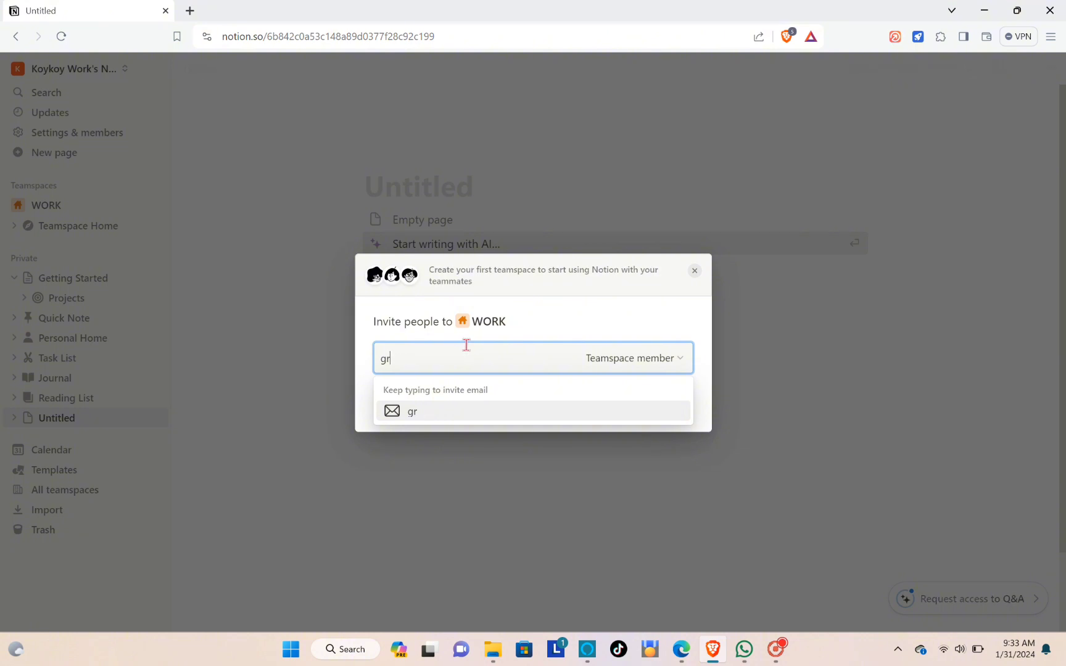
# Skip inviting people to WORK and look over the Teamspace Home page, including its sharing options.
pyautogui.click(655, 407)
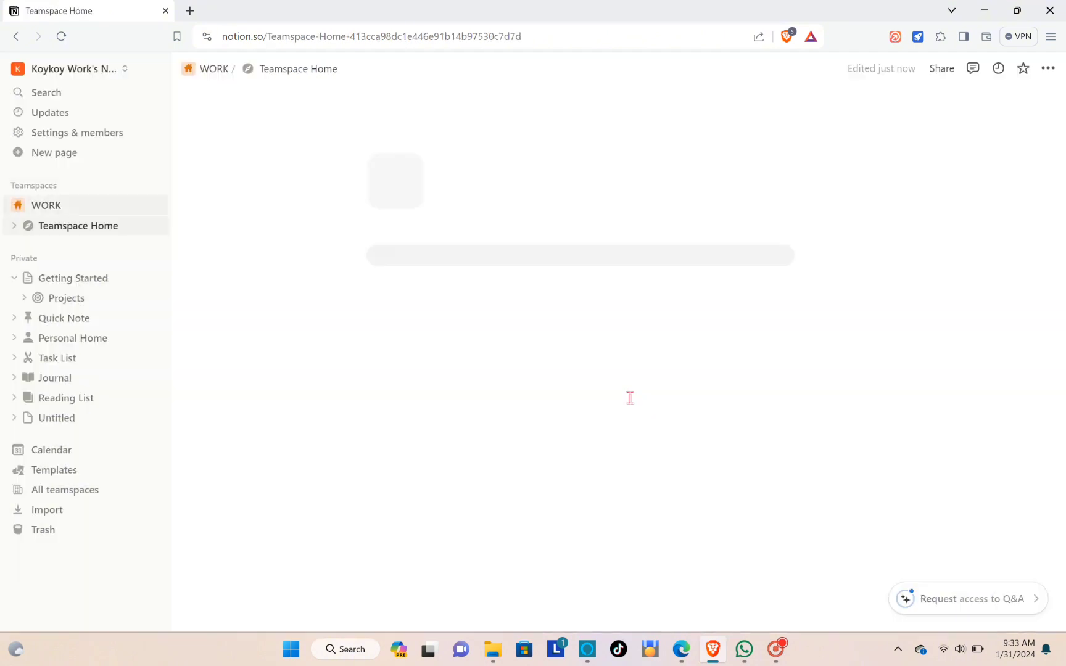
pyautogui.scroll(-2, 542, 237)
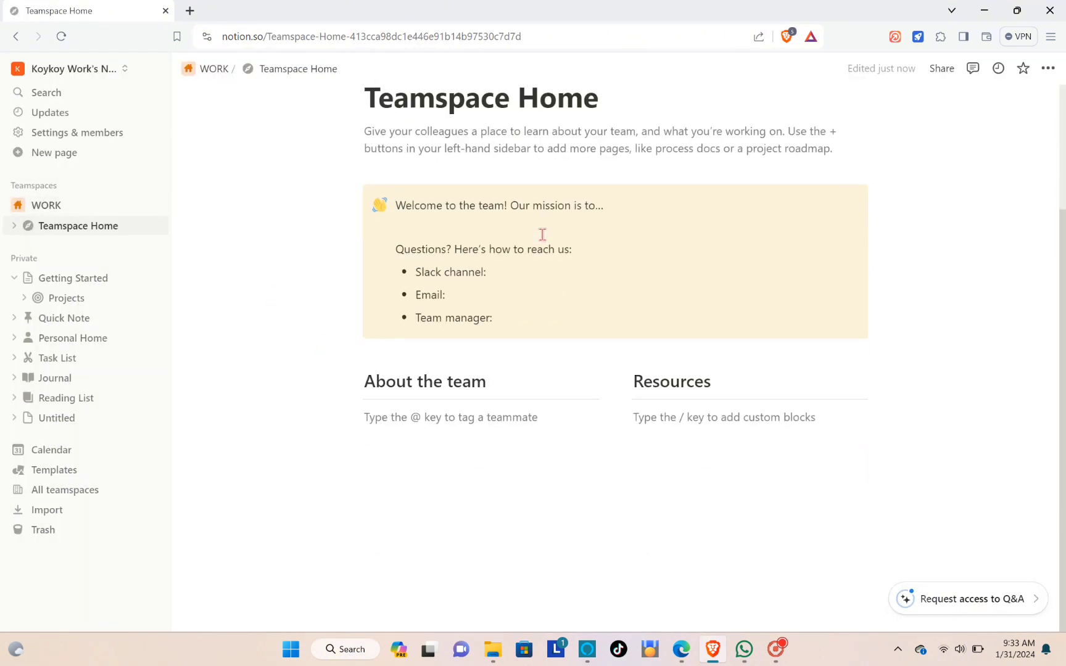
pyautogui.scroll(1, 639, 284)
pyautogui.scroll(2, 639, 279)
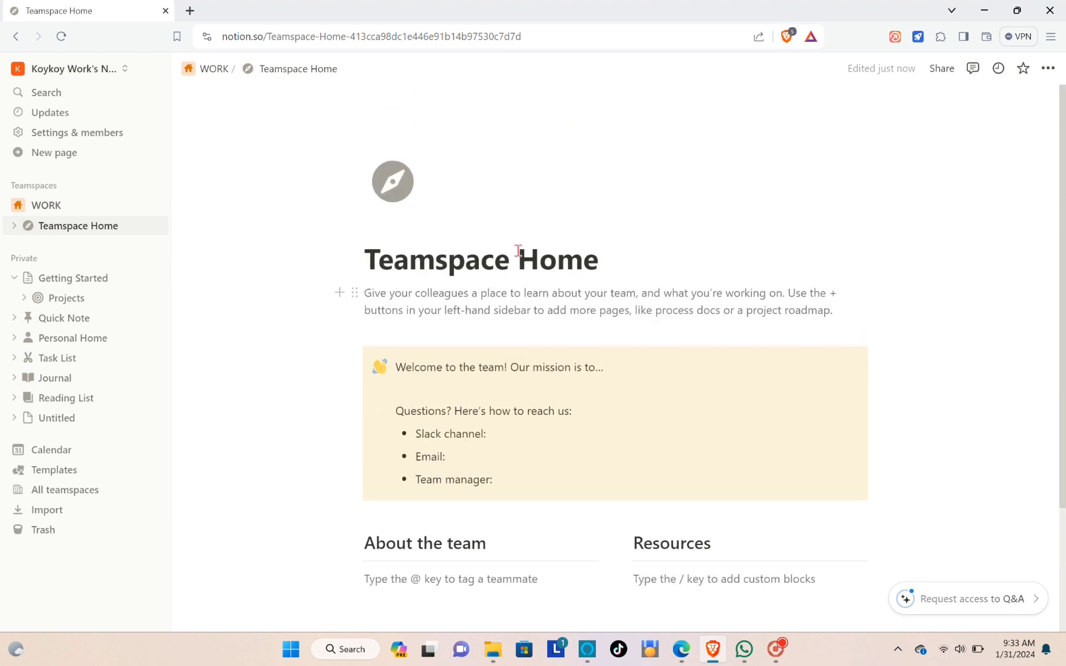
pyautogui.click(939, 70)
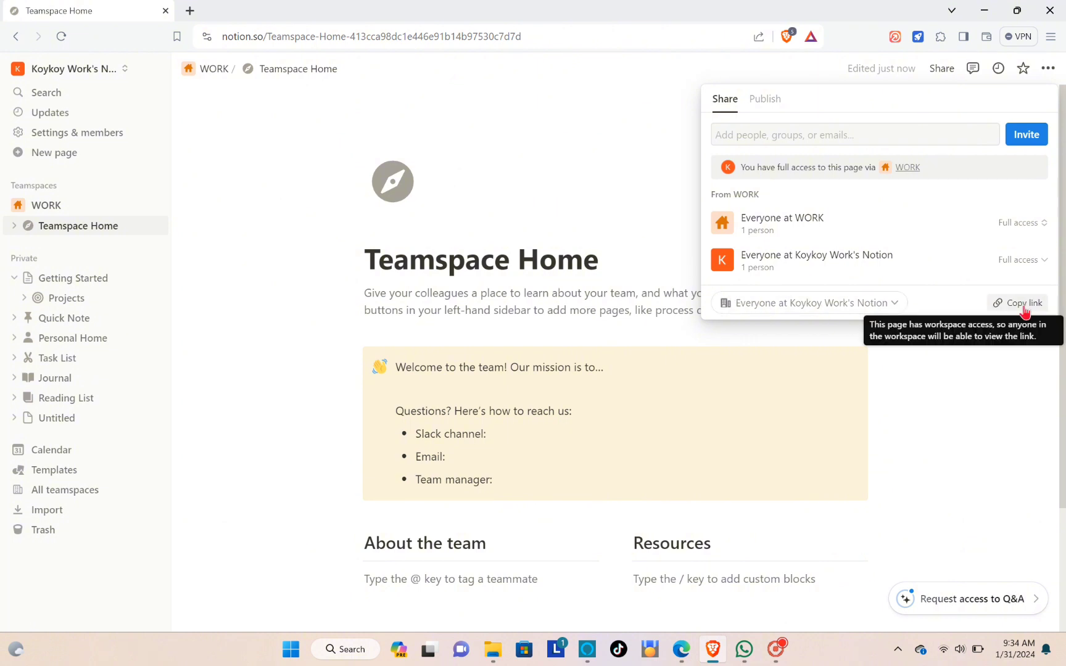
pyautogui.click(488, 192)
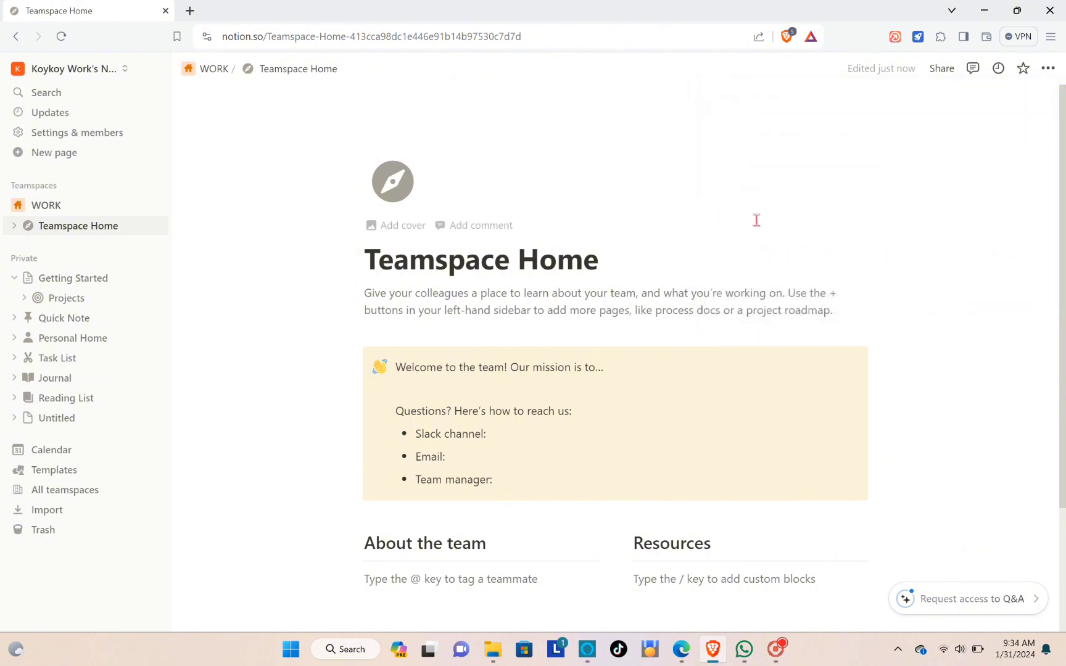